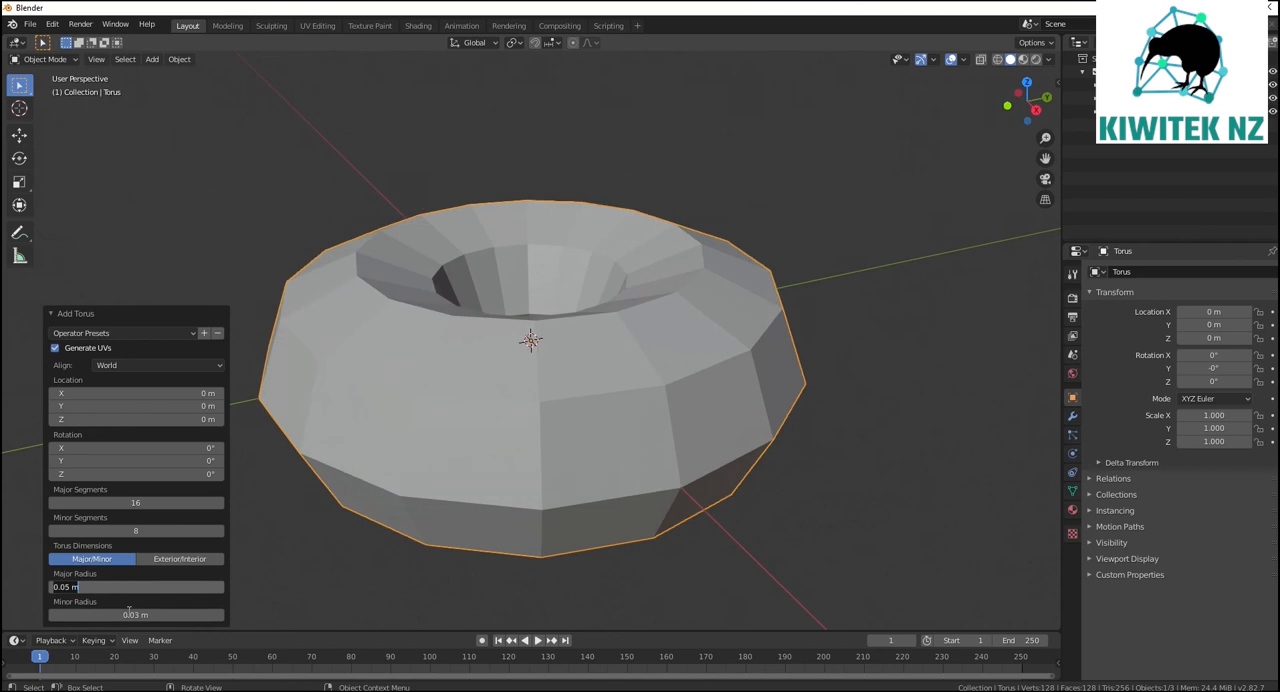
click(860, 350)
middle_drag(860, 350, 698, 348)
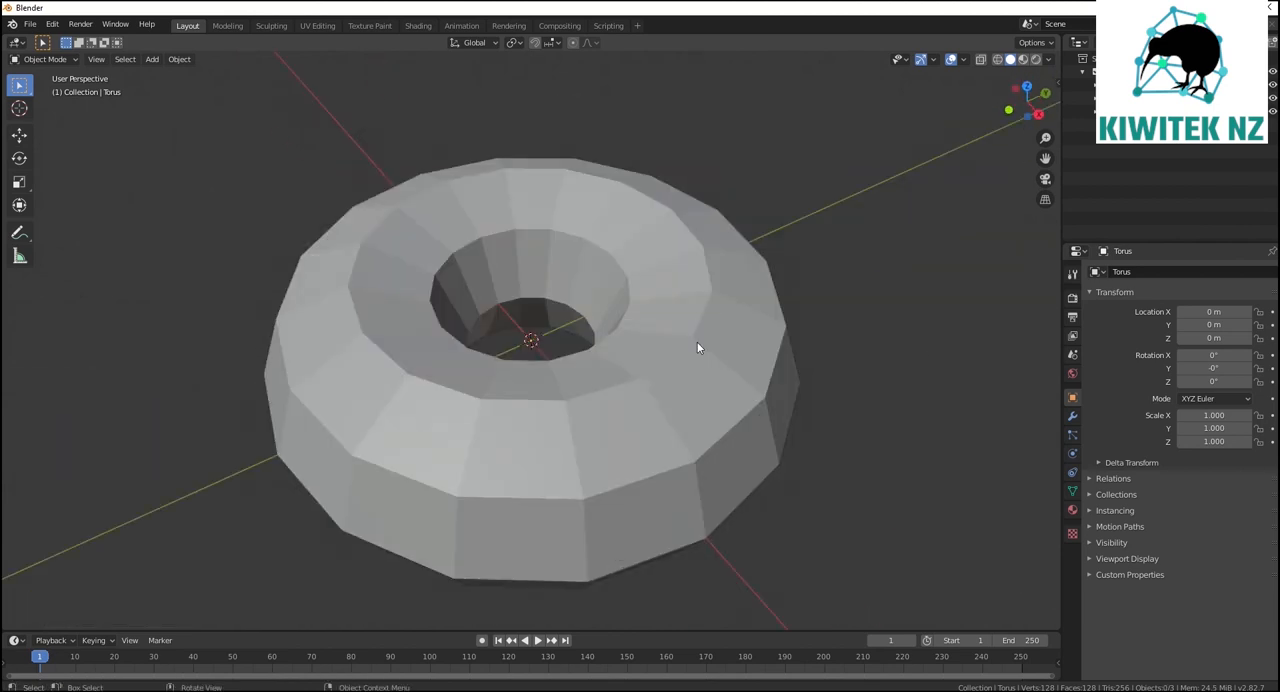
click(698, 348)
right_click(648, 392)
click(648, 397)
middle_drag(872, 439, 975, 466)
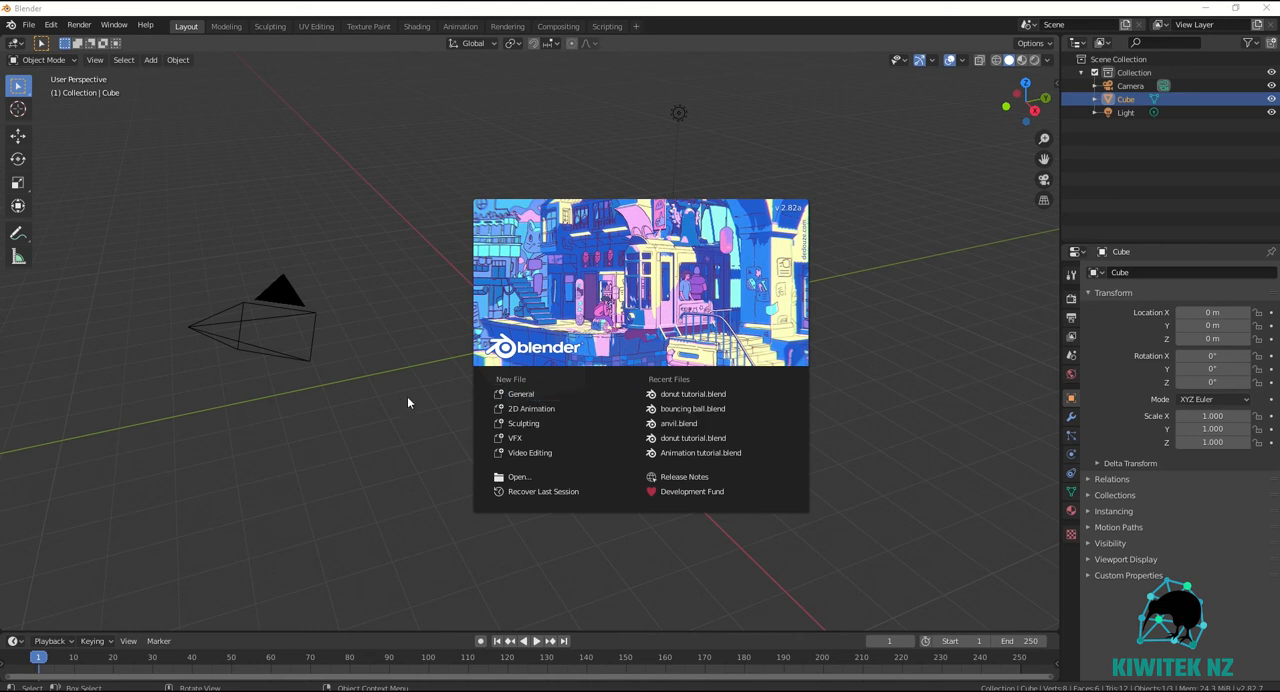
Start a new General file and delete the default cube.
click(532, 396)
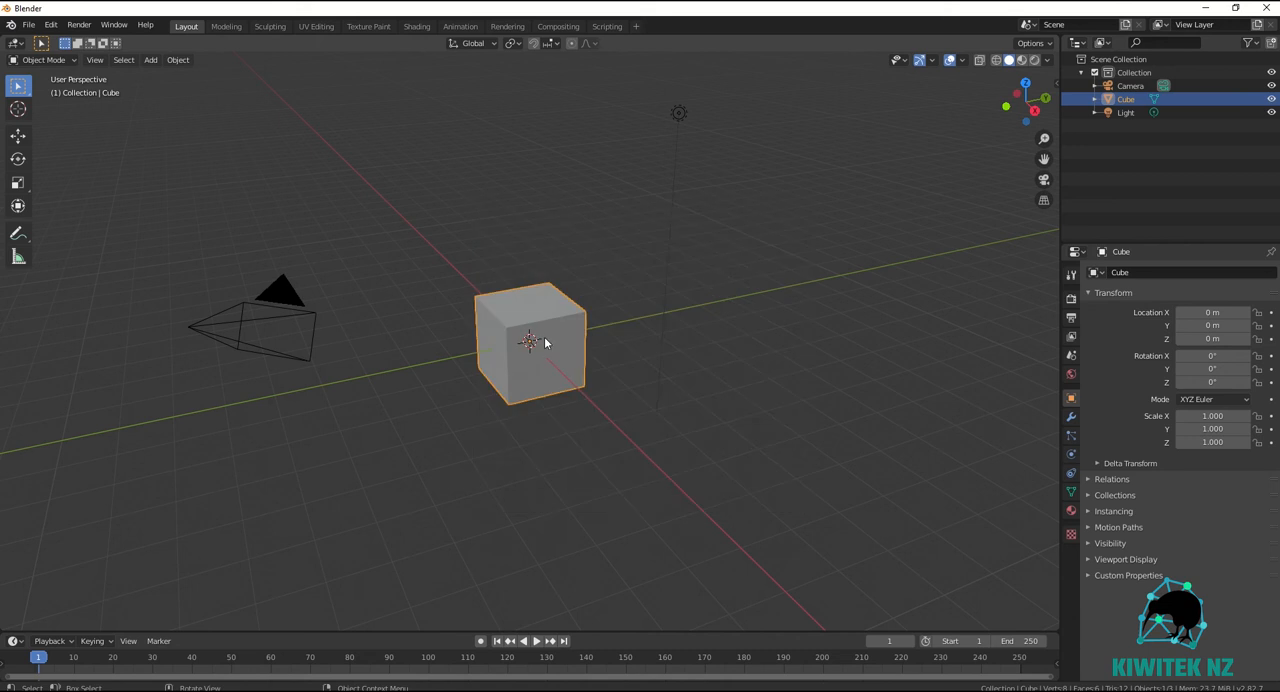
key(x)
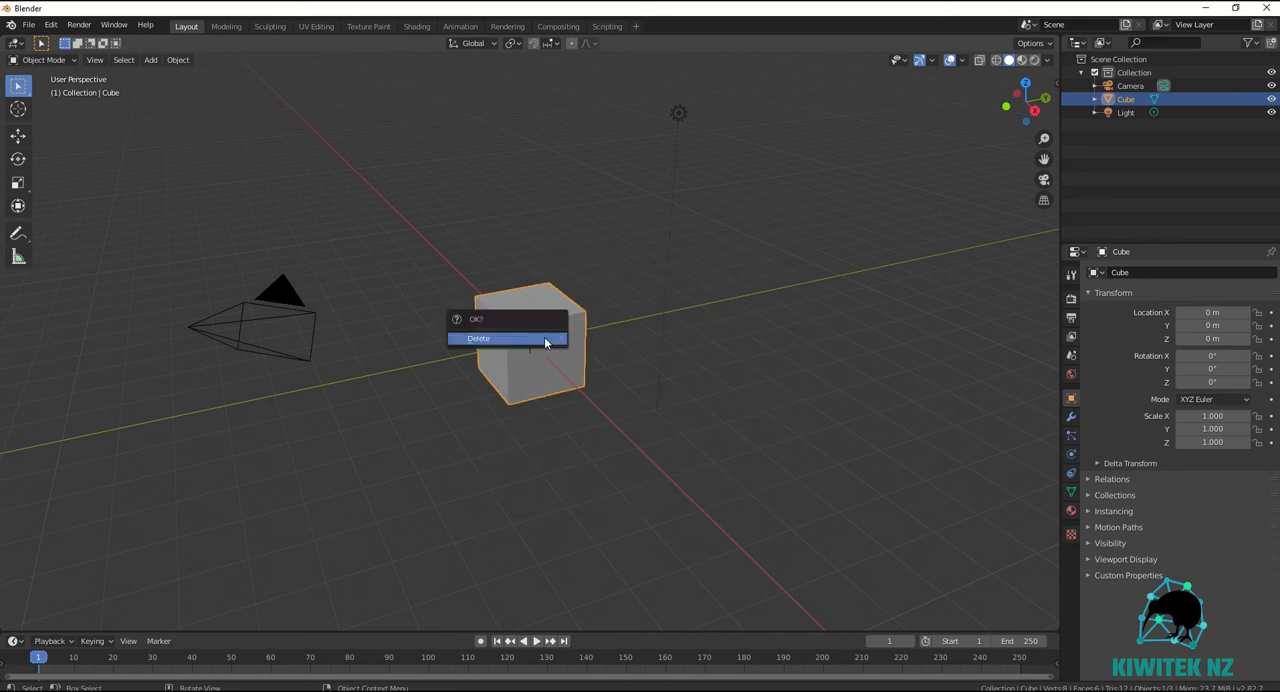
click(516, 341)
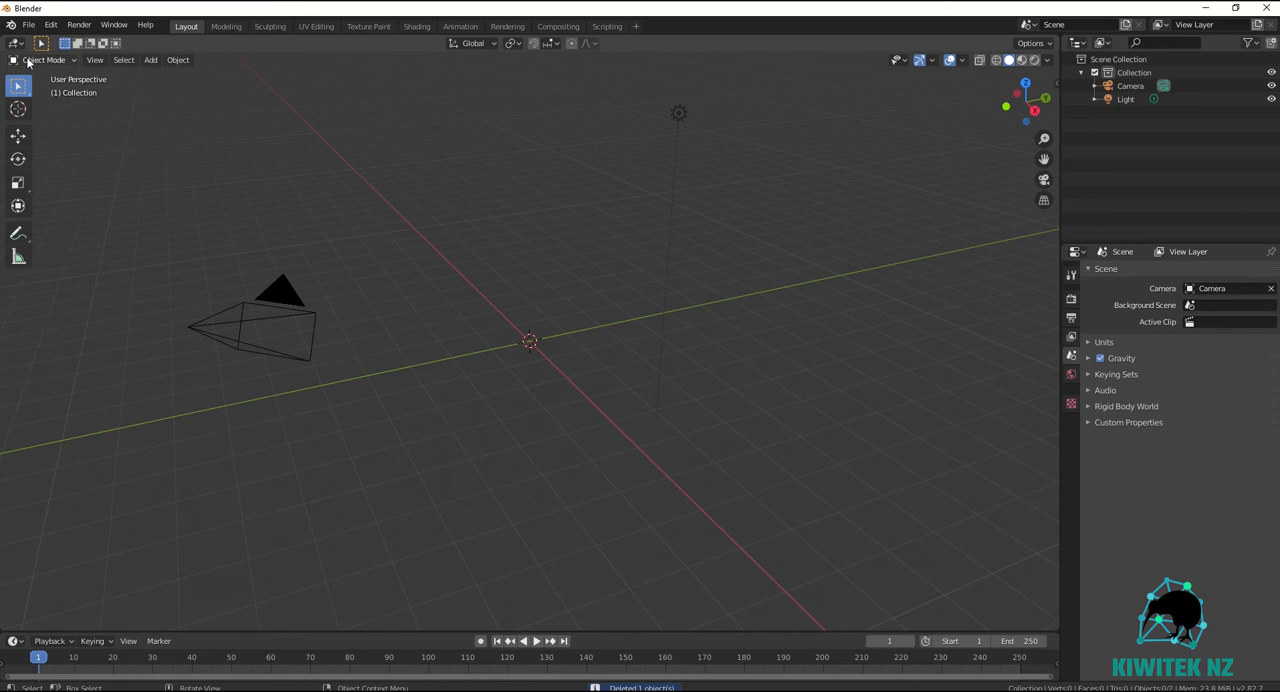
Add a torus mesh to the empty scene at the world origin.
click(152, 60)
mouse_move(165, 77)
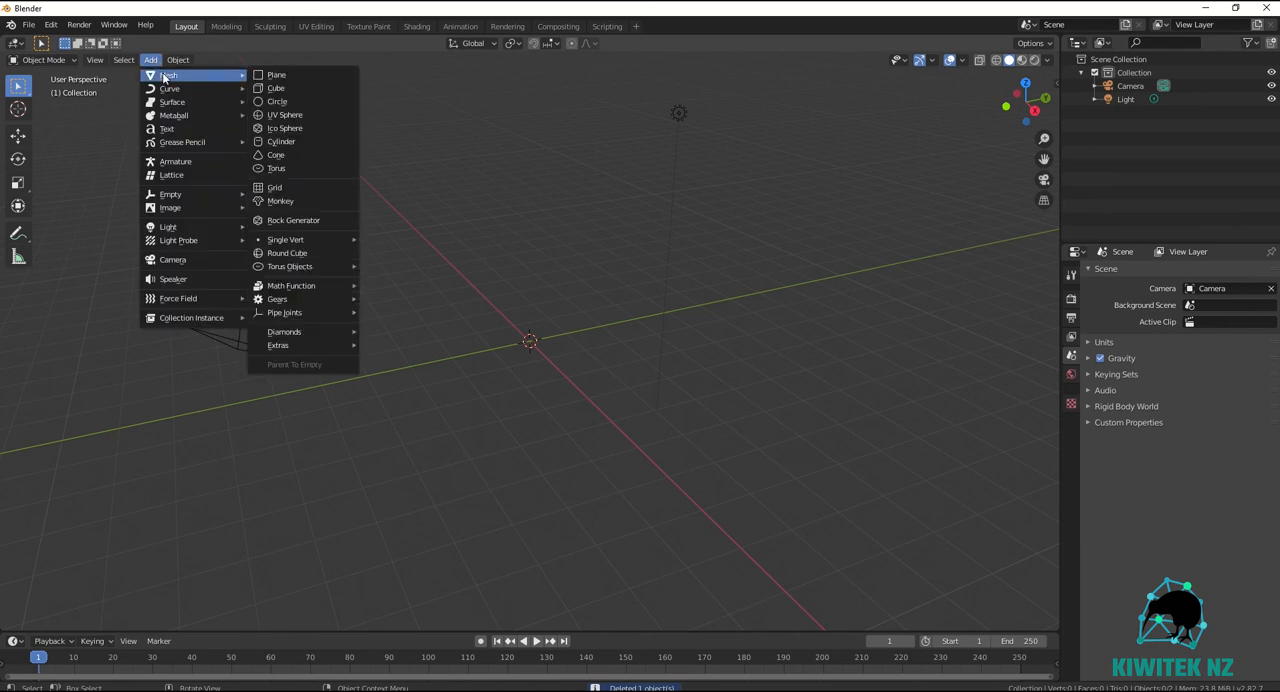
click(319, 167)
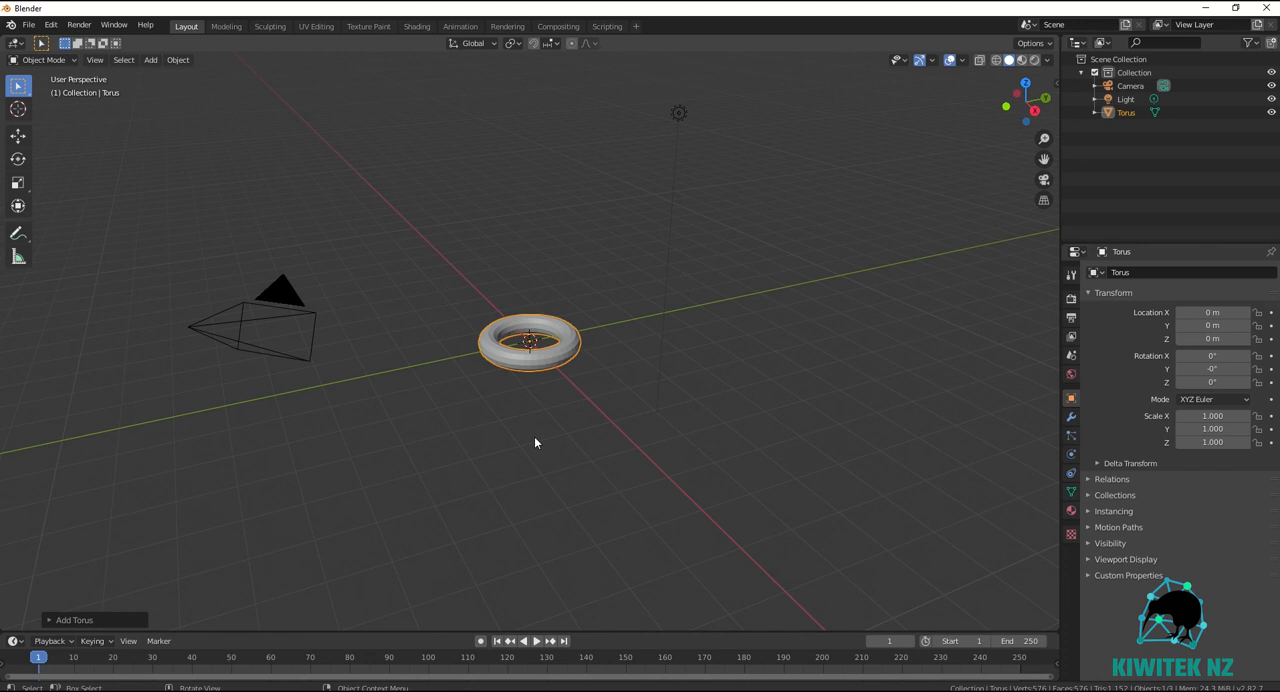
Set the new torus's major radius to 5 cm in its creation settings.
click(77, 621)
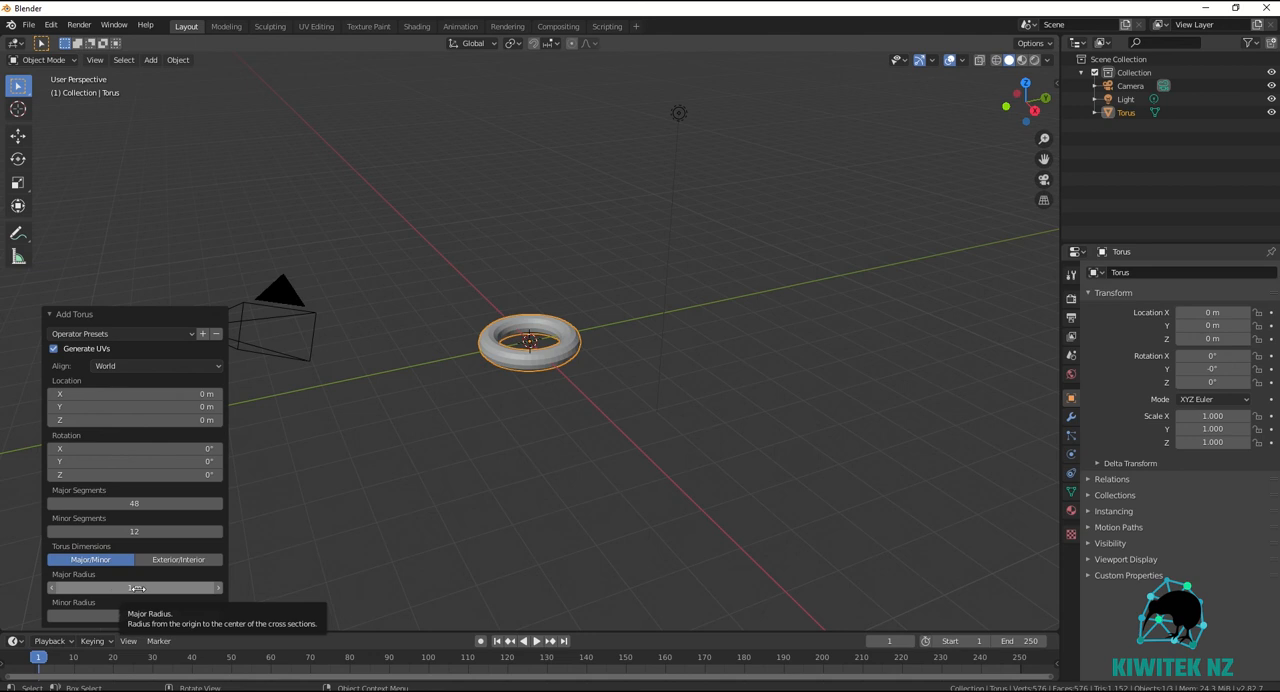
drag(137, 588, 133, 588)
click(62, 589)
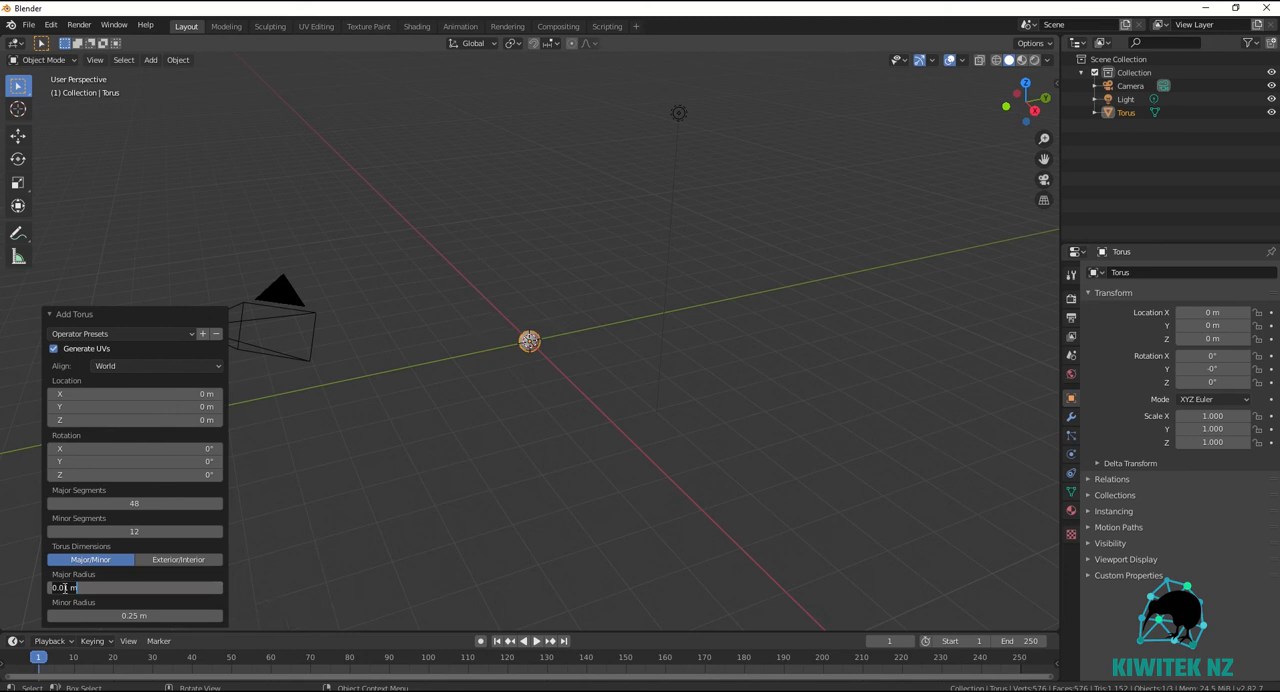
click(65, 589)
key(ctrl+a)
text(5cm)
key(Return)
scroll(563, 341, up, 17)
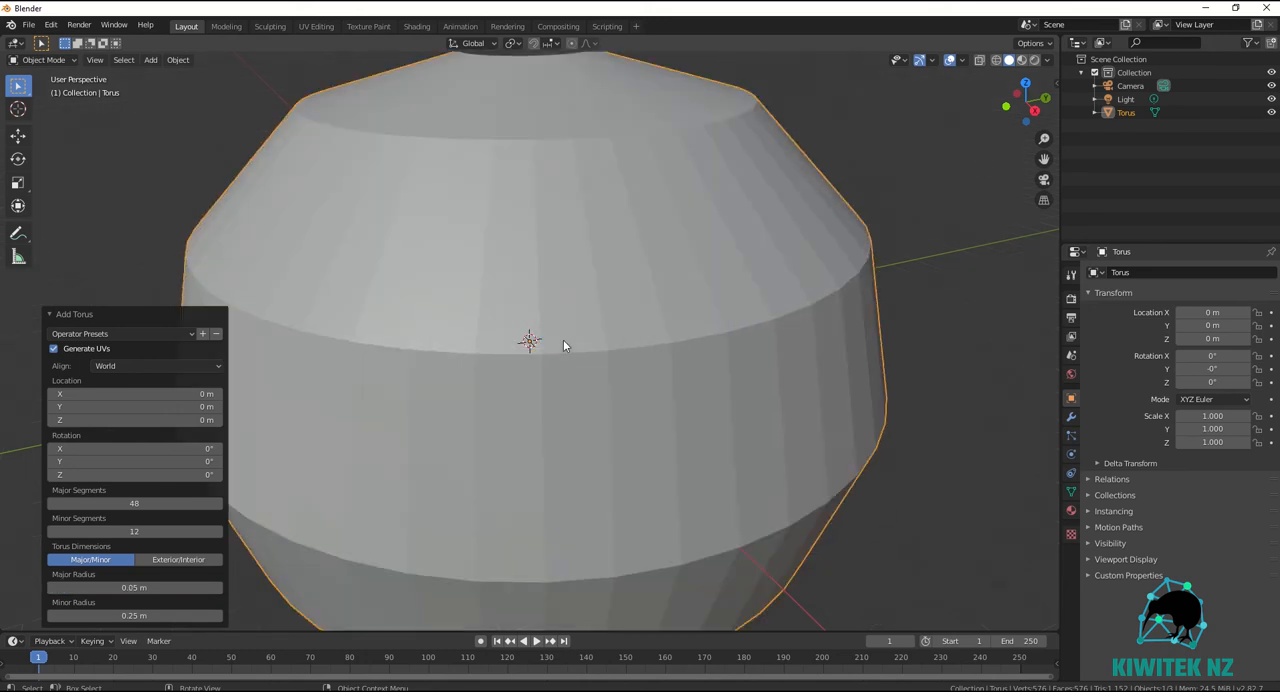
scroll(563, 341, down, 5)
scroll(563, 345, up, 2)
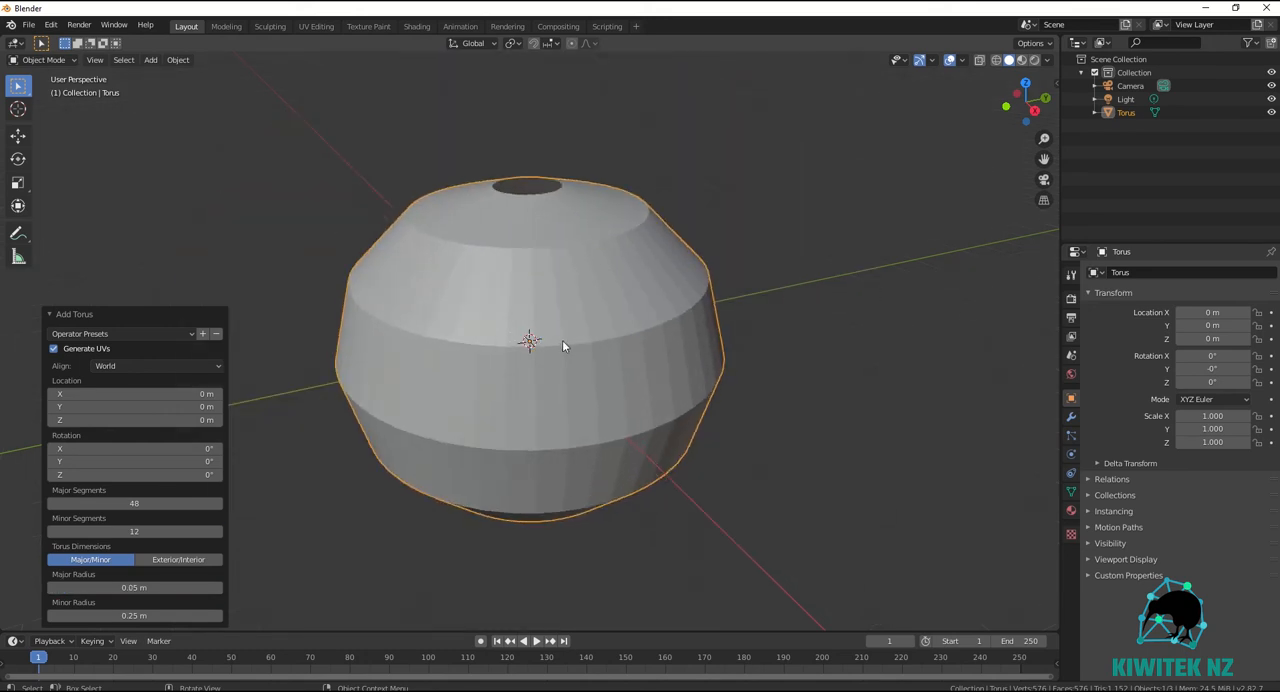
Set the torus's minor radius to 0.026 m to give it a thick donut shape.
click(137, 615)
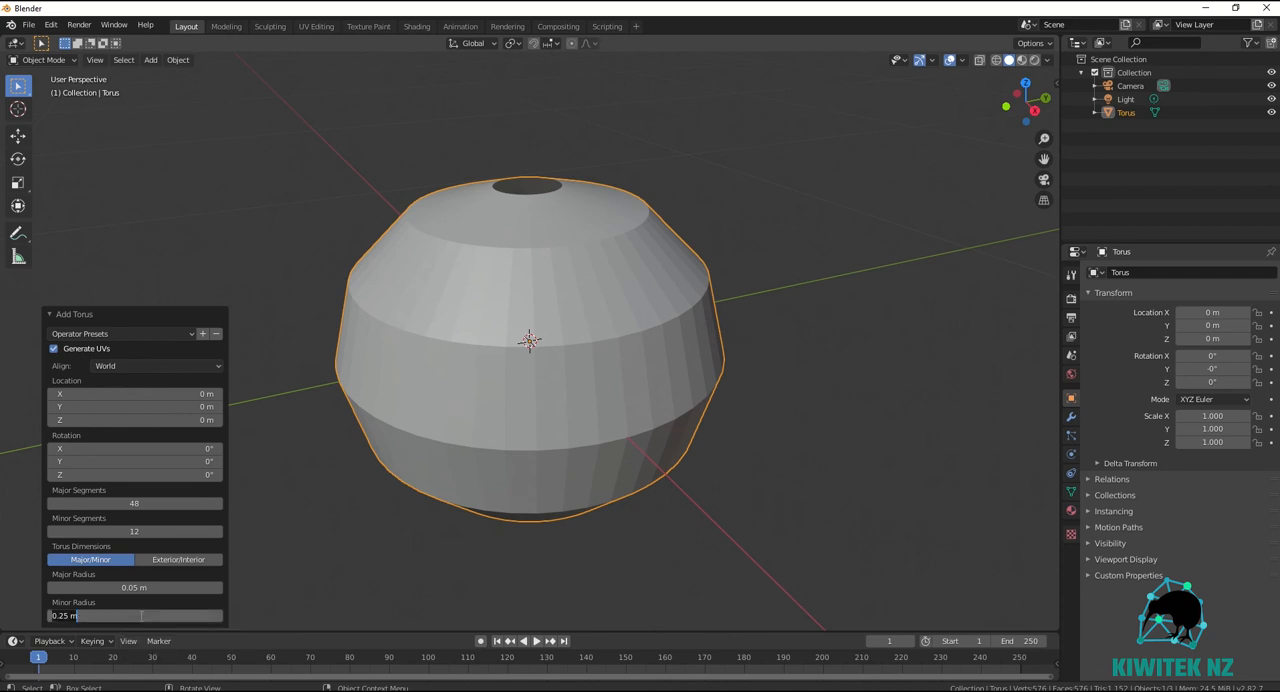
text(.026)
key(Return)
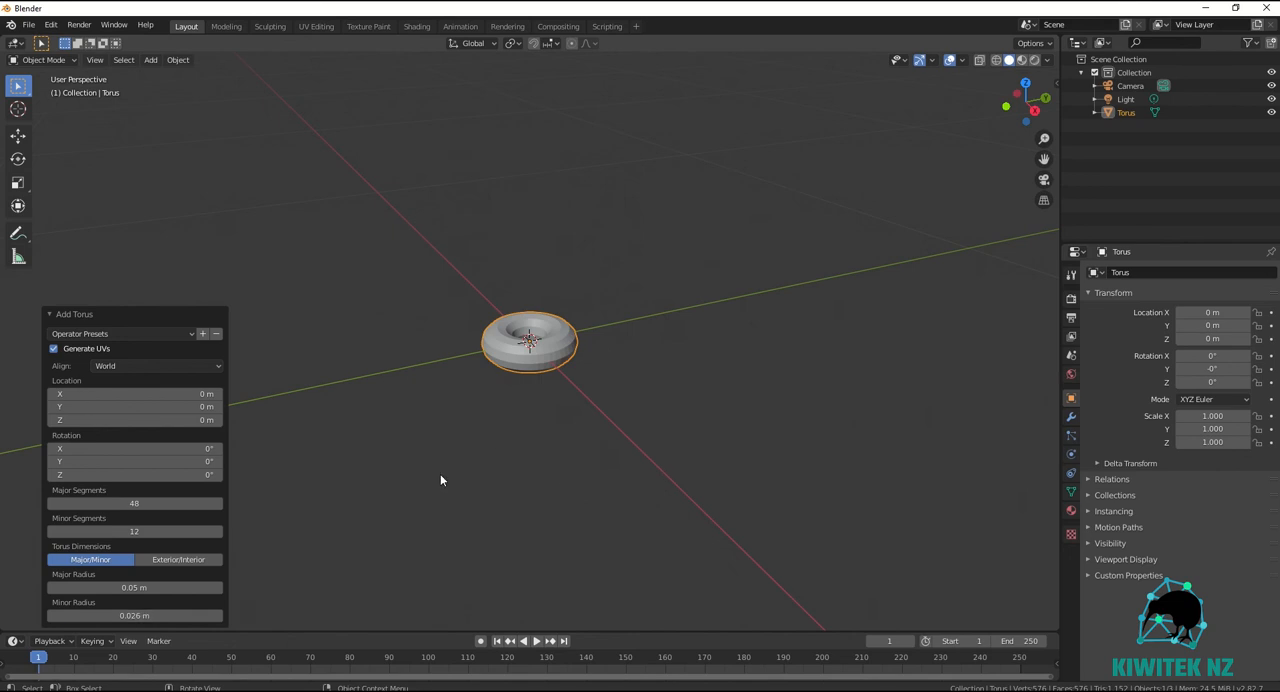
scroll(557, 349, up, 6)
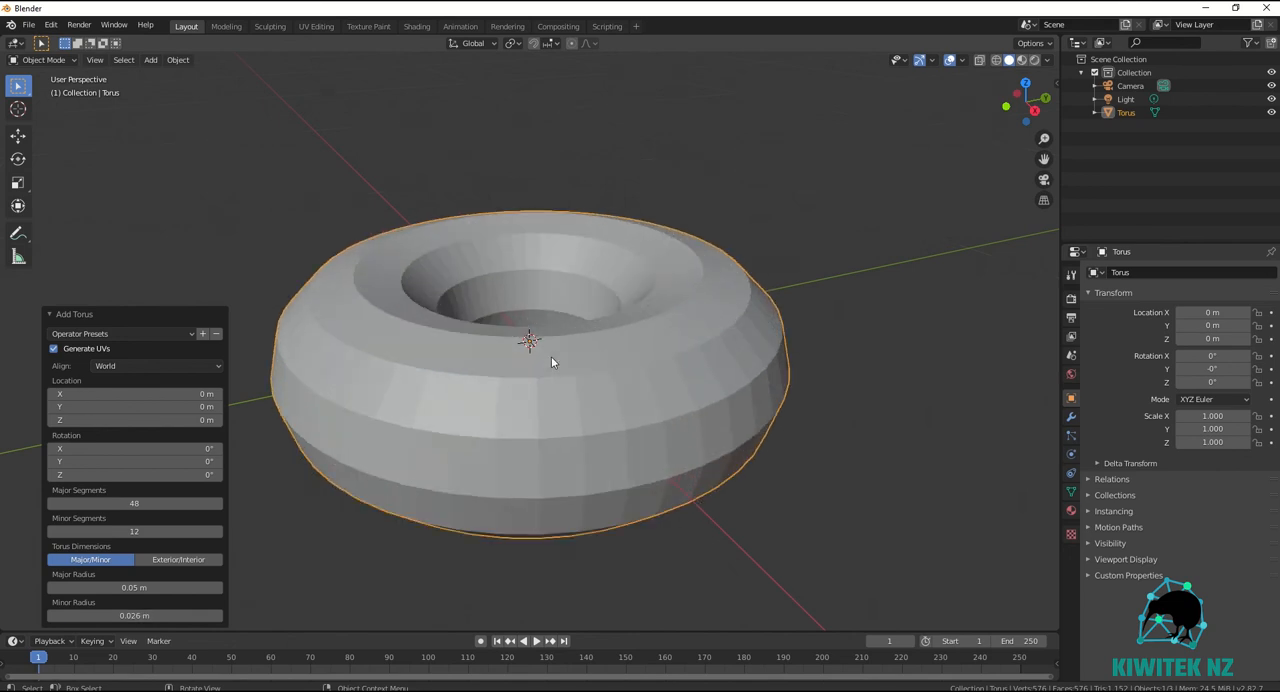
scroll(551, 362, up, 2)
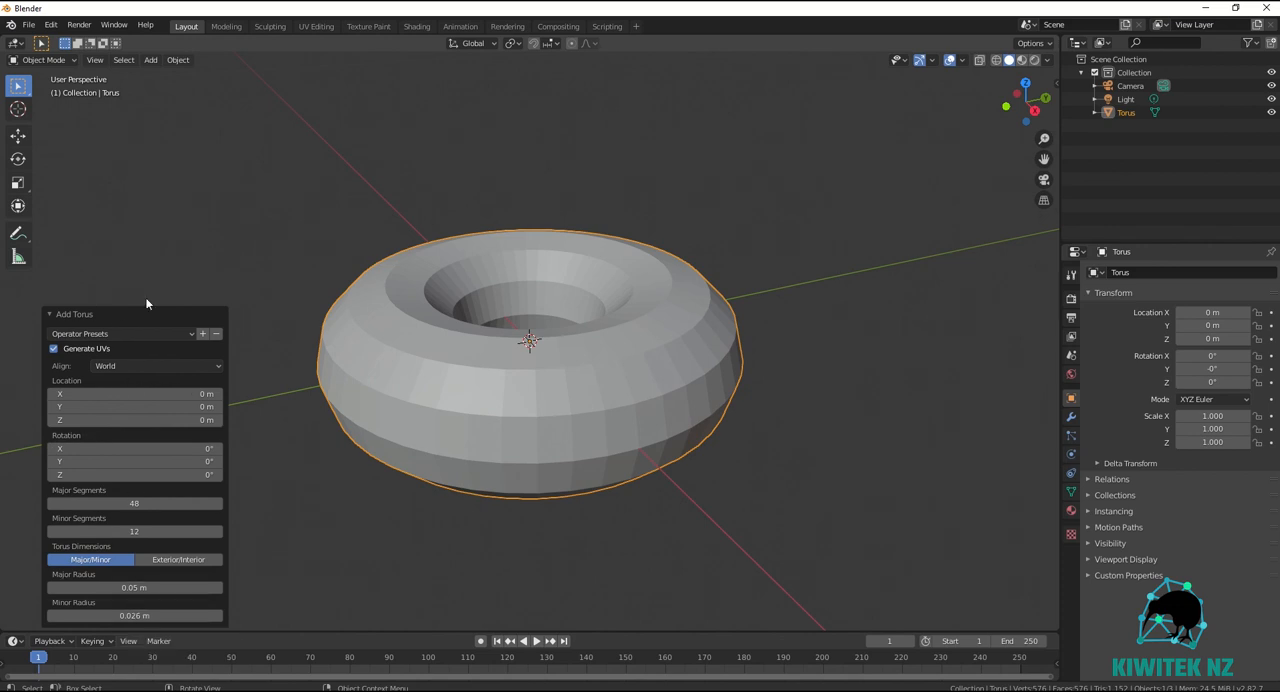
Add a Subdivision Surface modifier to the torus.
click(694, 367)
click(1071, 416)
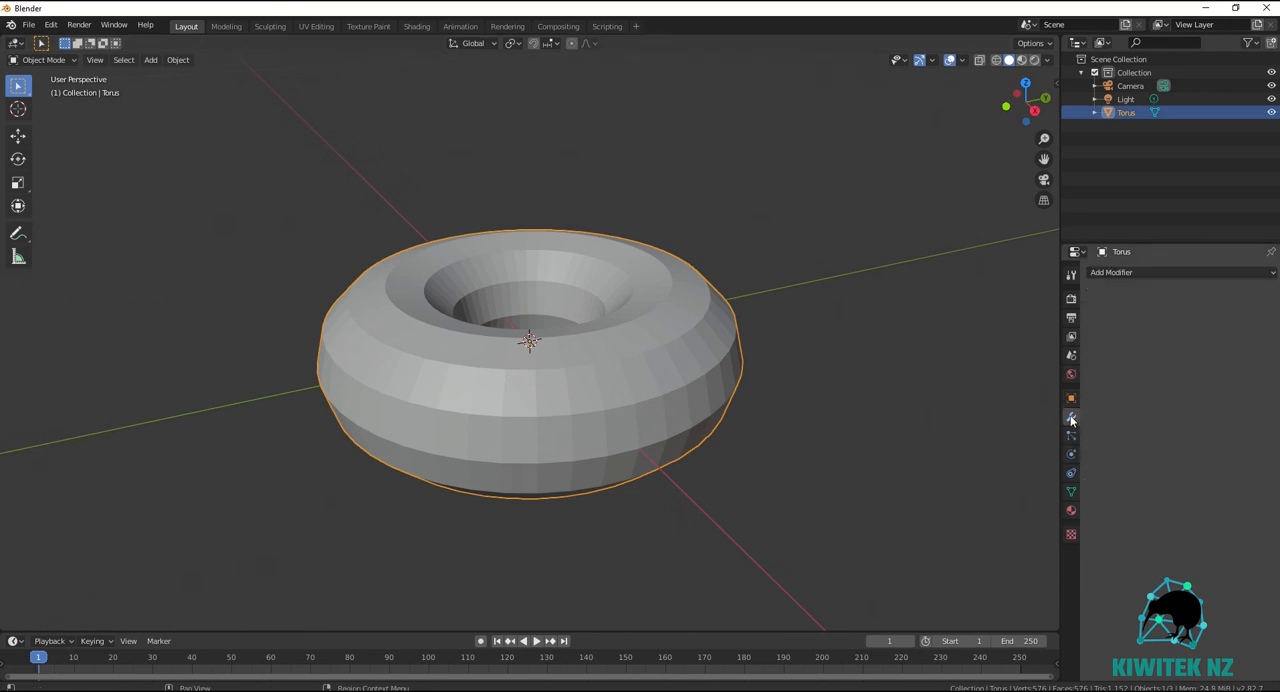
click(1151, 271)
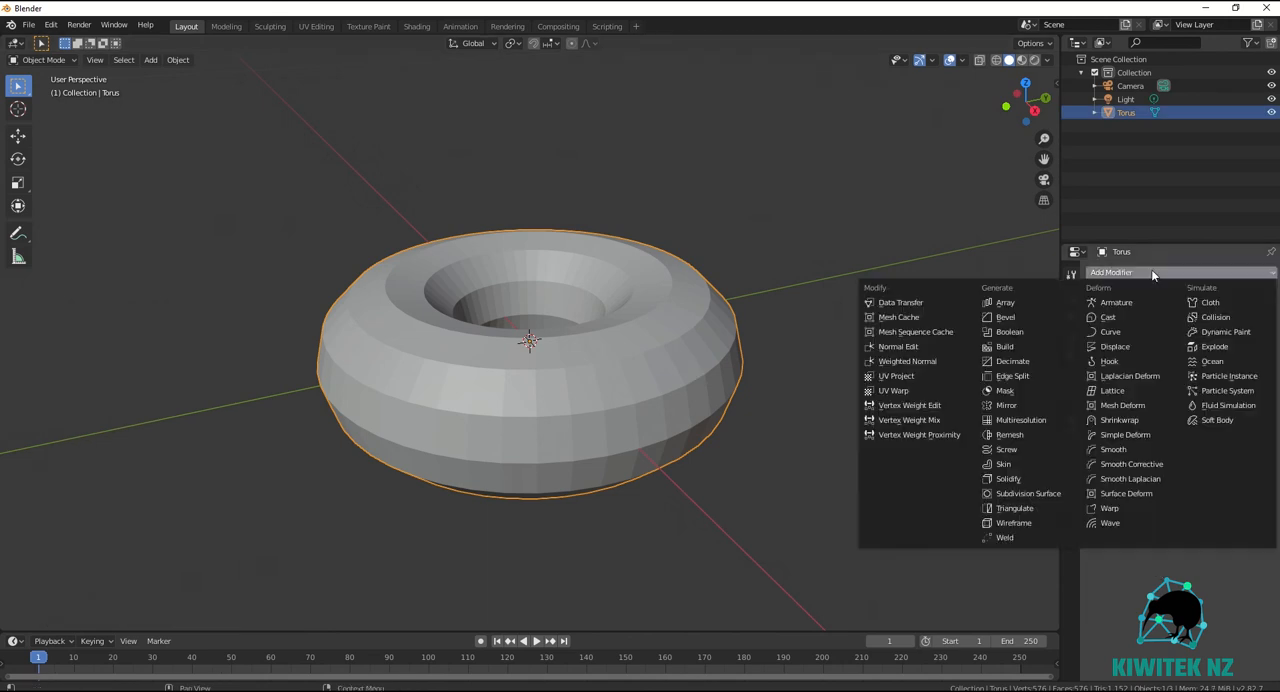
click(1022, 493)
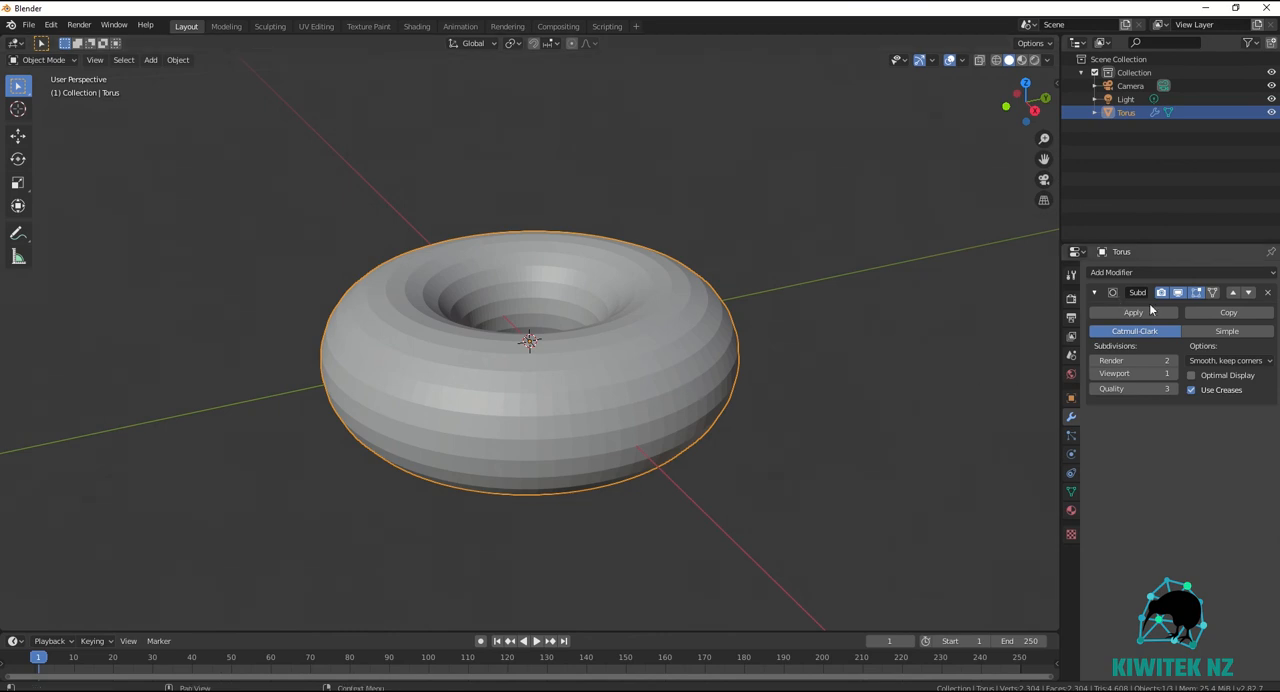
Apply smooth shading to the torus so its facets are no longer drawn.
right_click(643, 362)
click(620, 364)
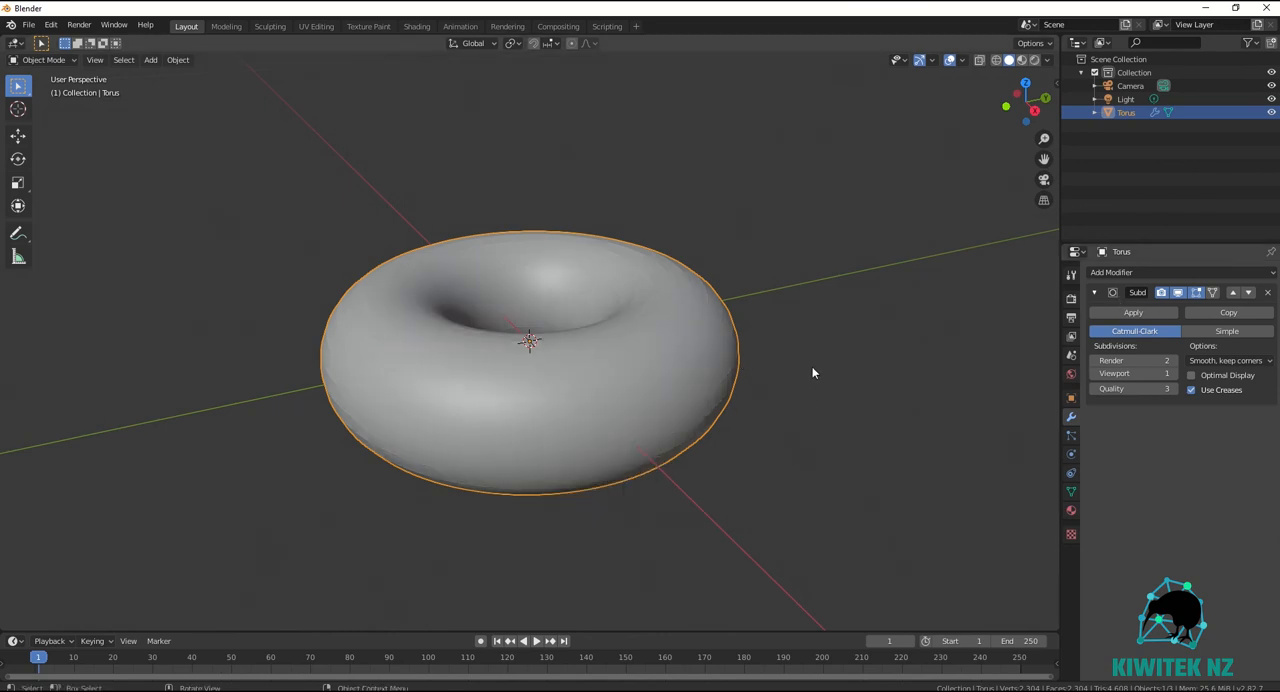
mouse_move(812, 373)
middle_down()
mouse_move(798, 447)
mouse_move(788, 321)
mouse_move(800, 383)
mouse_move(802, 371)
middle_up()
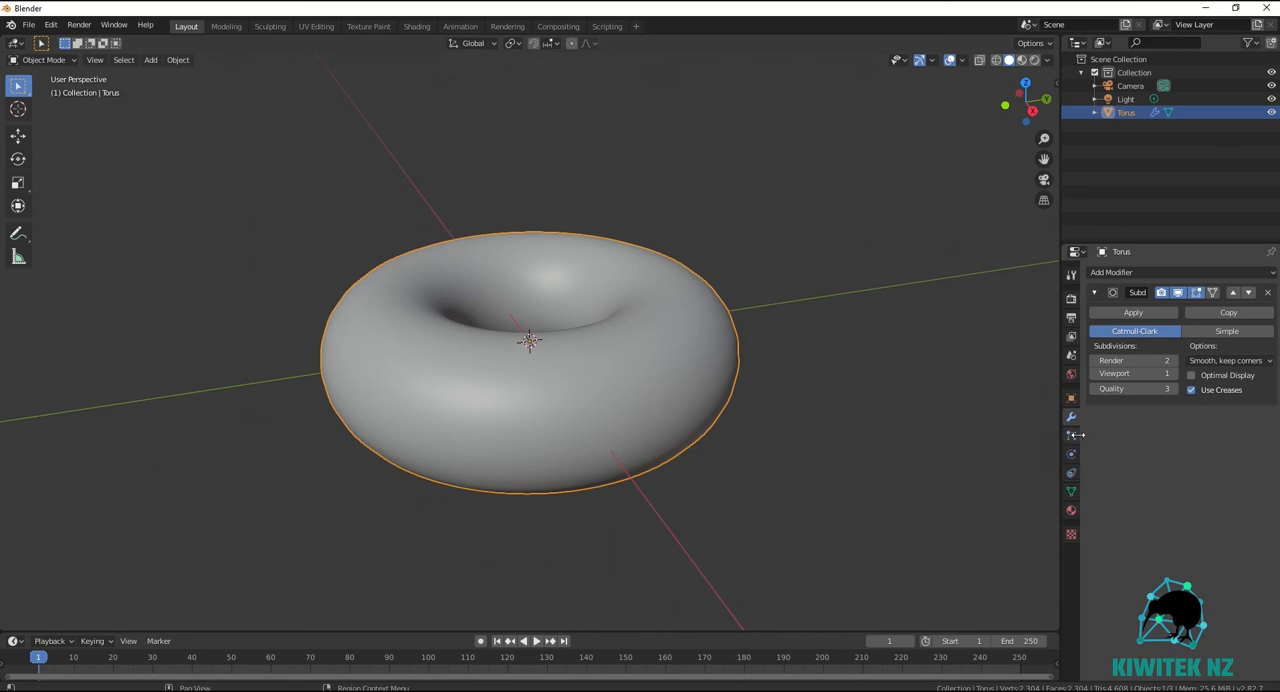
Create a new material for the torus, set its base color to orange, and preview it in rendered shading.
click(1071, 512)
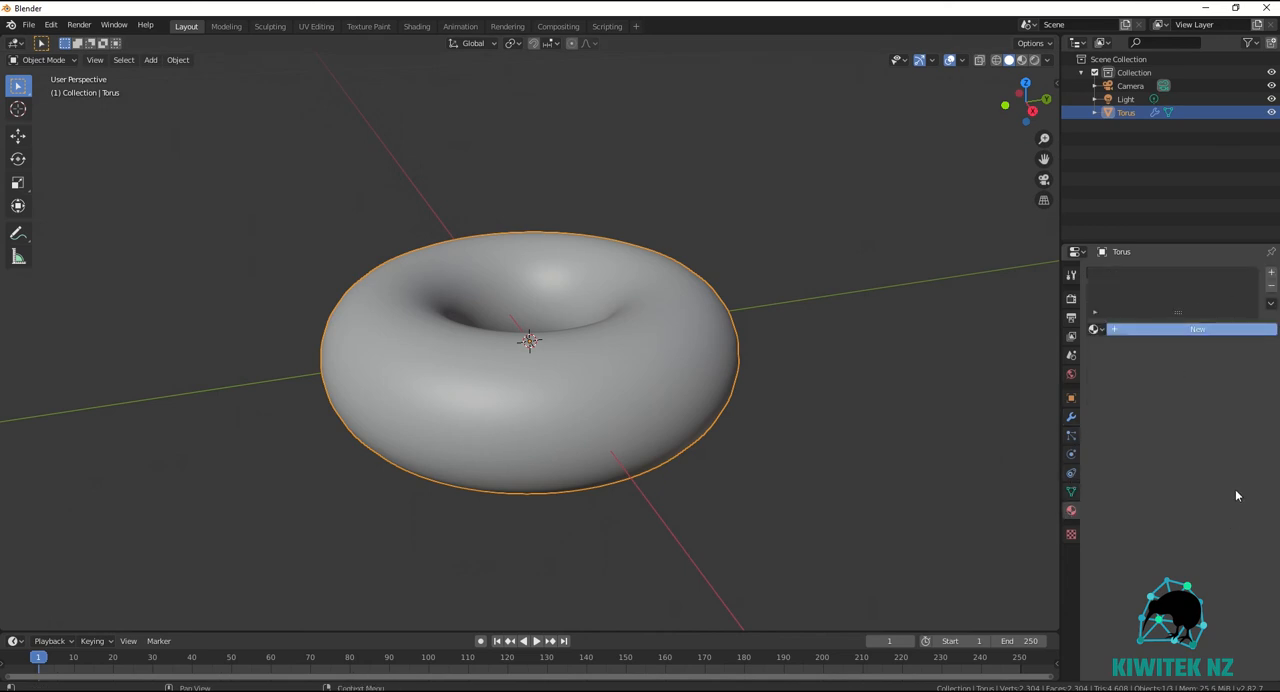
click(1197, 329)
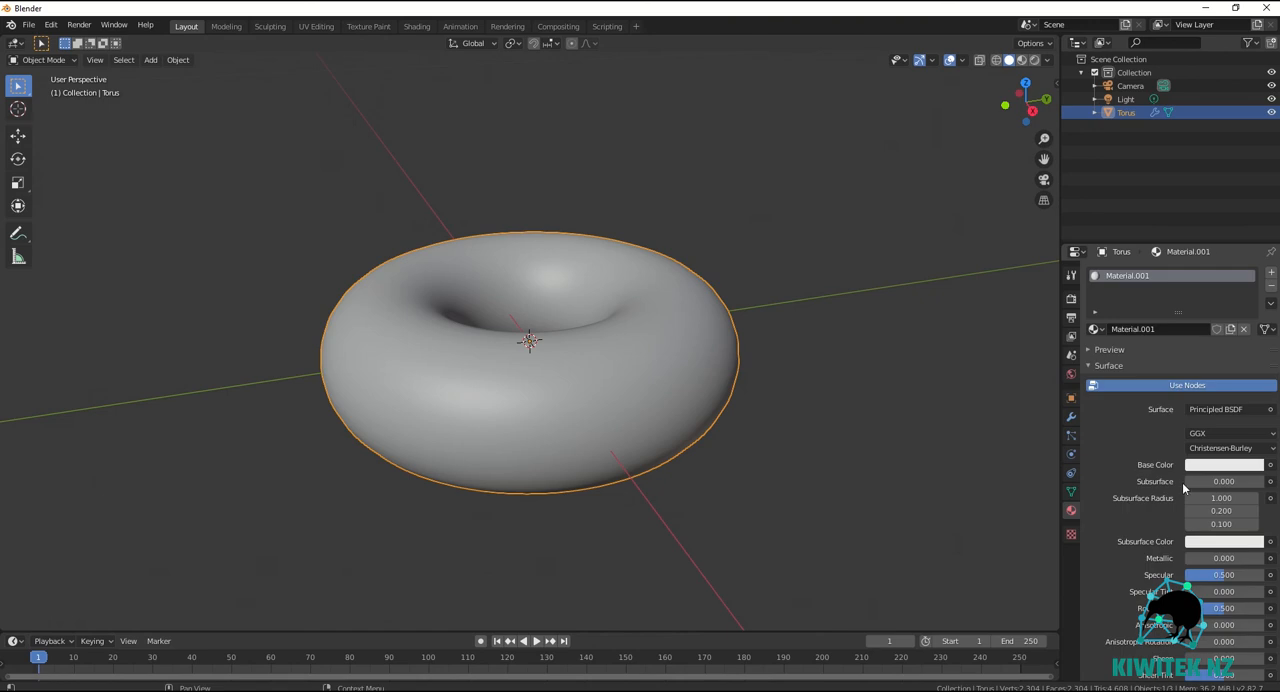
click(1224, 468)
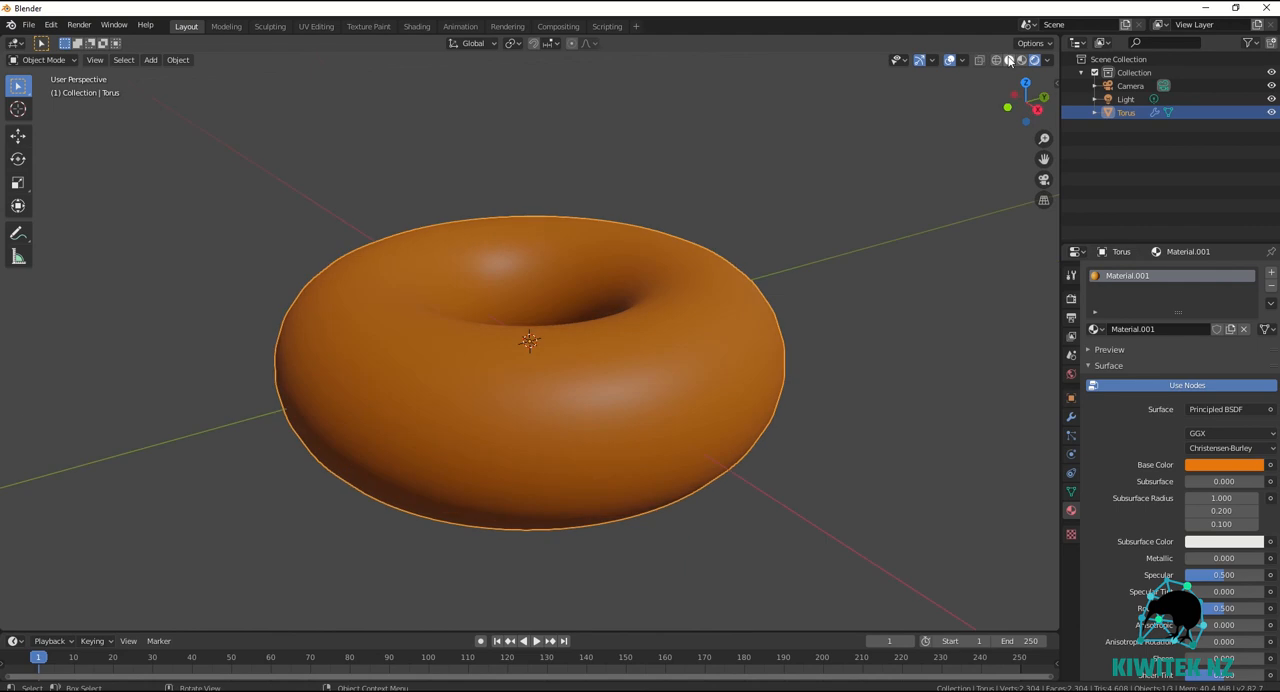
Return to solid shading and open the torus for mesh editing in the front orthographic view with X-ray on.
click(1009, 60)
key(Tab)
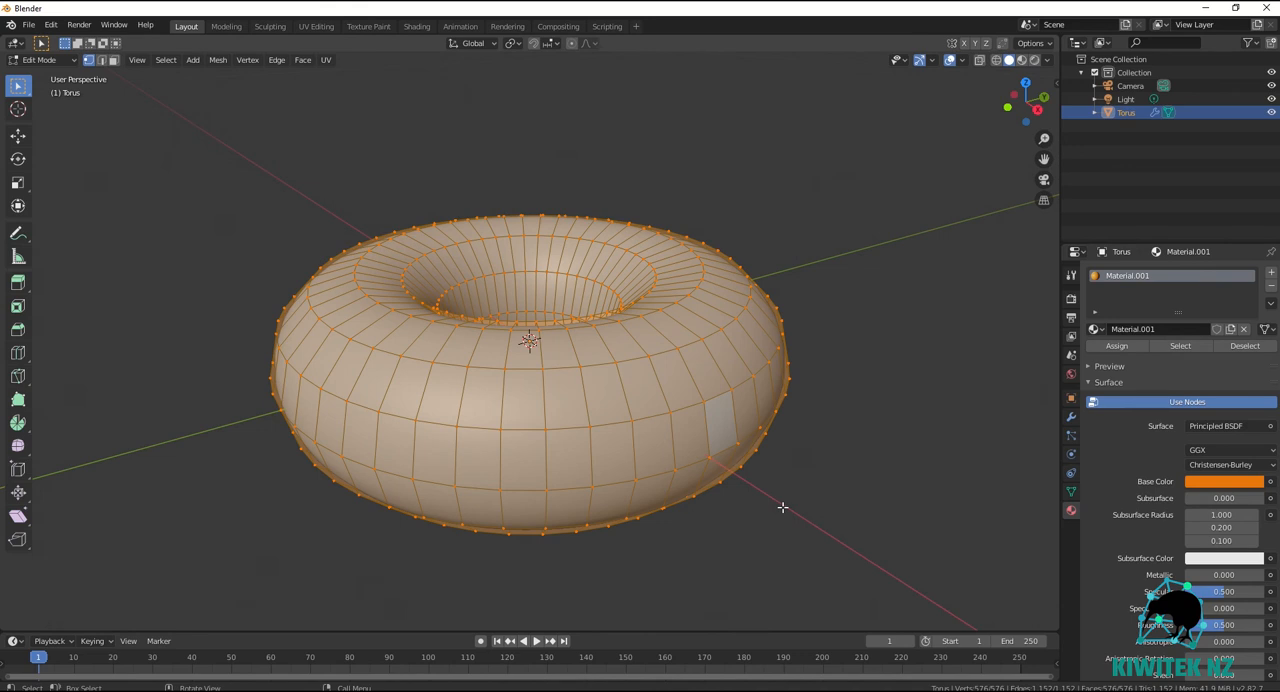
key(KP_1)
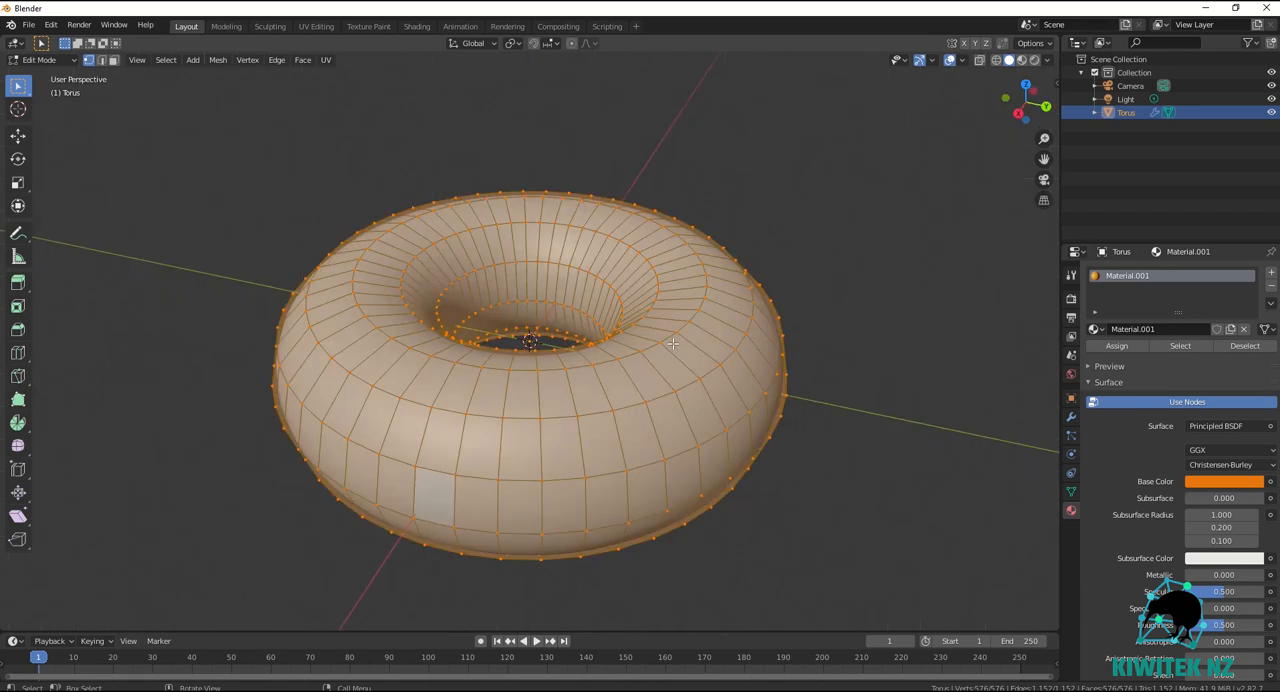
key(KP_1)
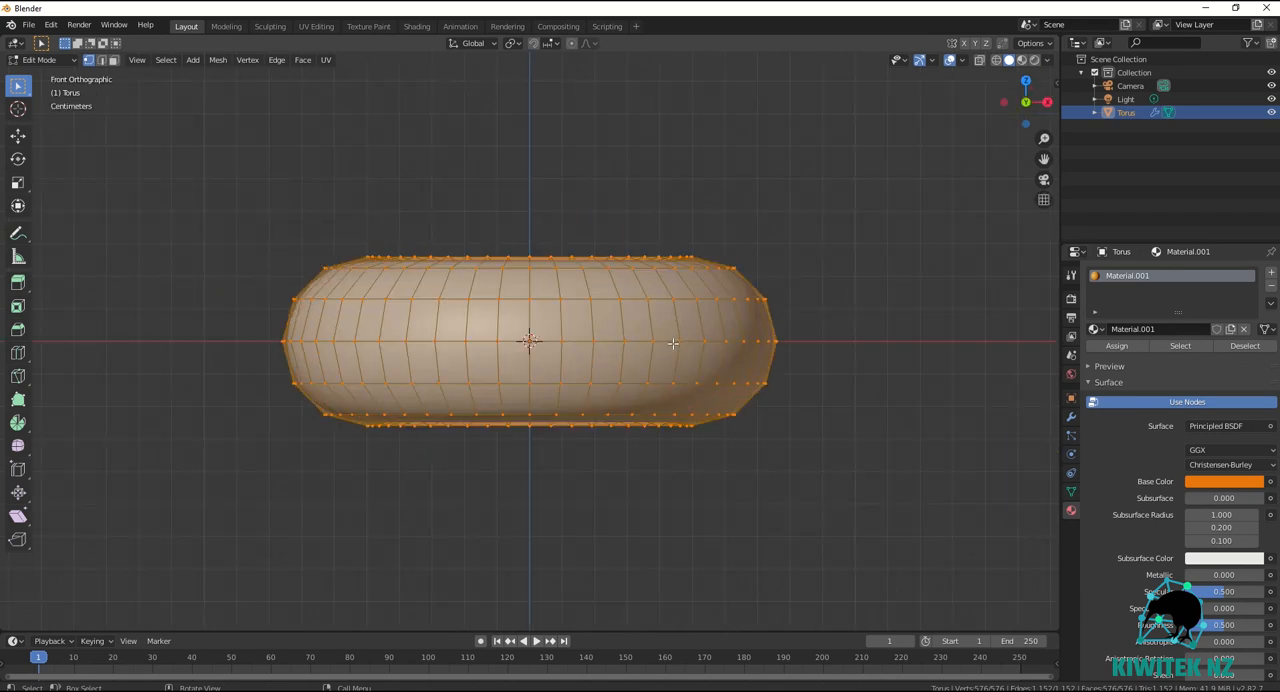
click(980, 61)
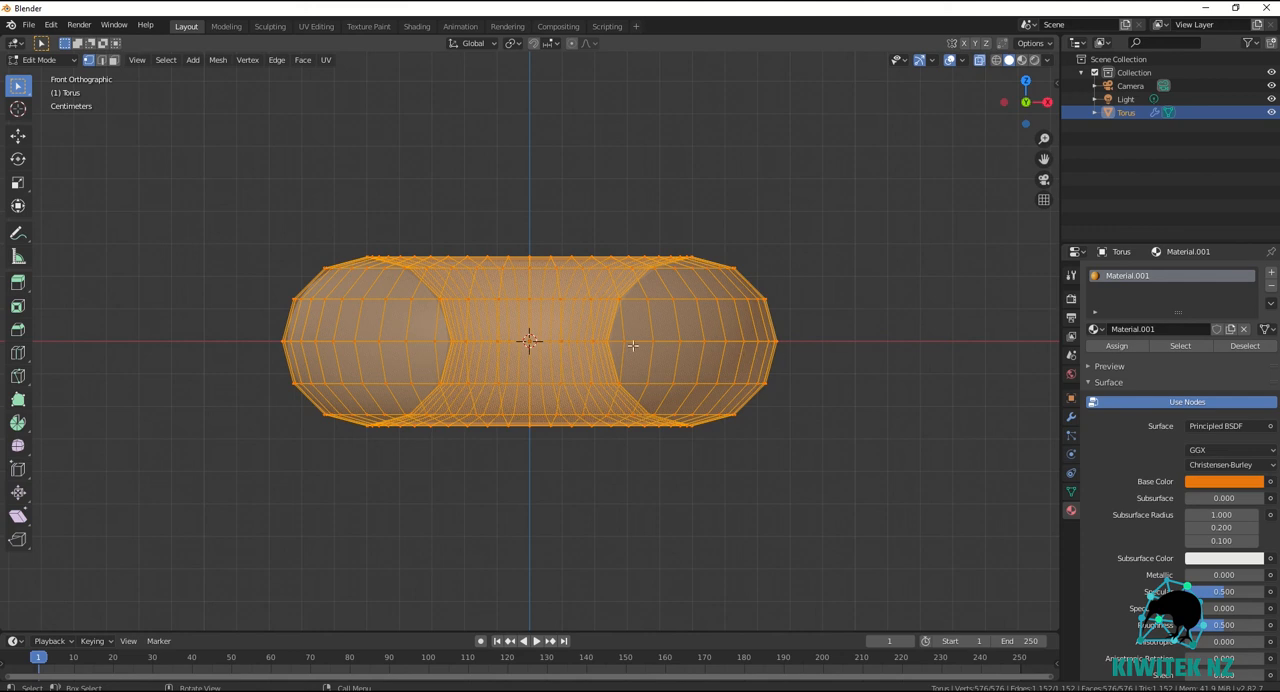
Clear the selection and box-select all vertices in the torus's upper half, including the middle edge loop.
click(268, 220)
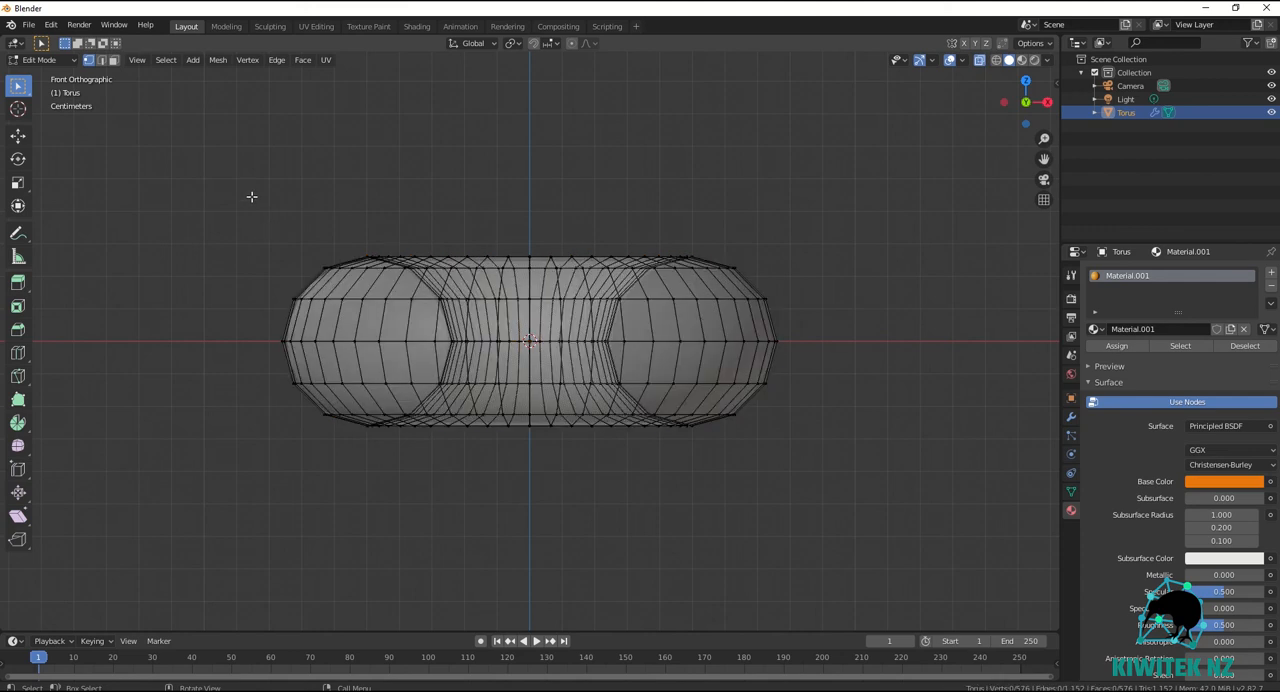
drag(251, 191, 835, 352)
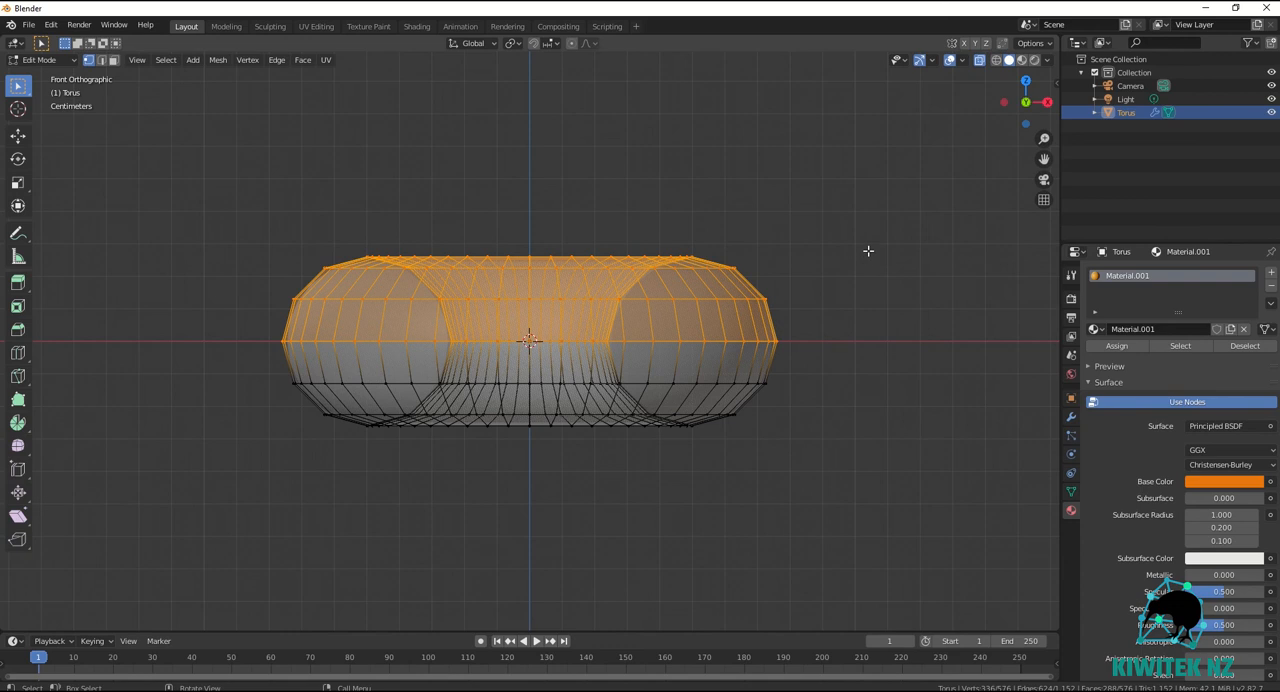
mouse_move(871, 251)
middle_down()
mouse_move(860, 346)
mouse_move(869, 531)
mouse_move(871, 263)
mouse_move(885, 263)
mouse_move(880, 274)
mouse_move(884, 257)
middle_up()
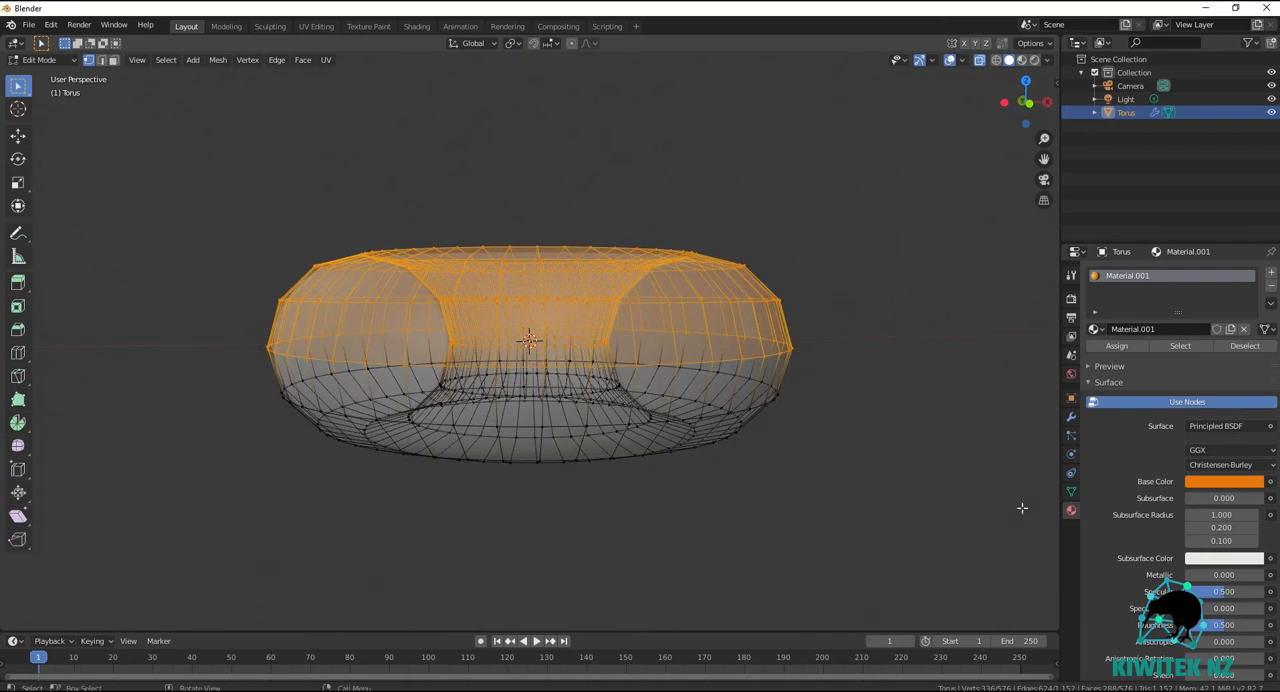
Duplicate the selected upper half in place, separate the copy into its own object, and return to Object Mode.
key(e)
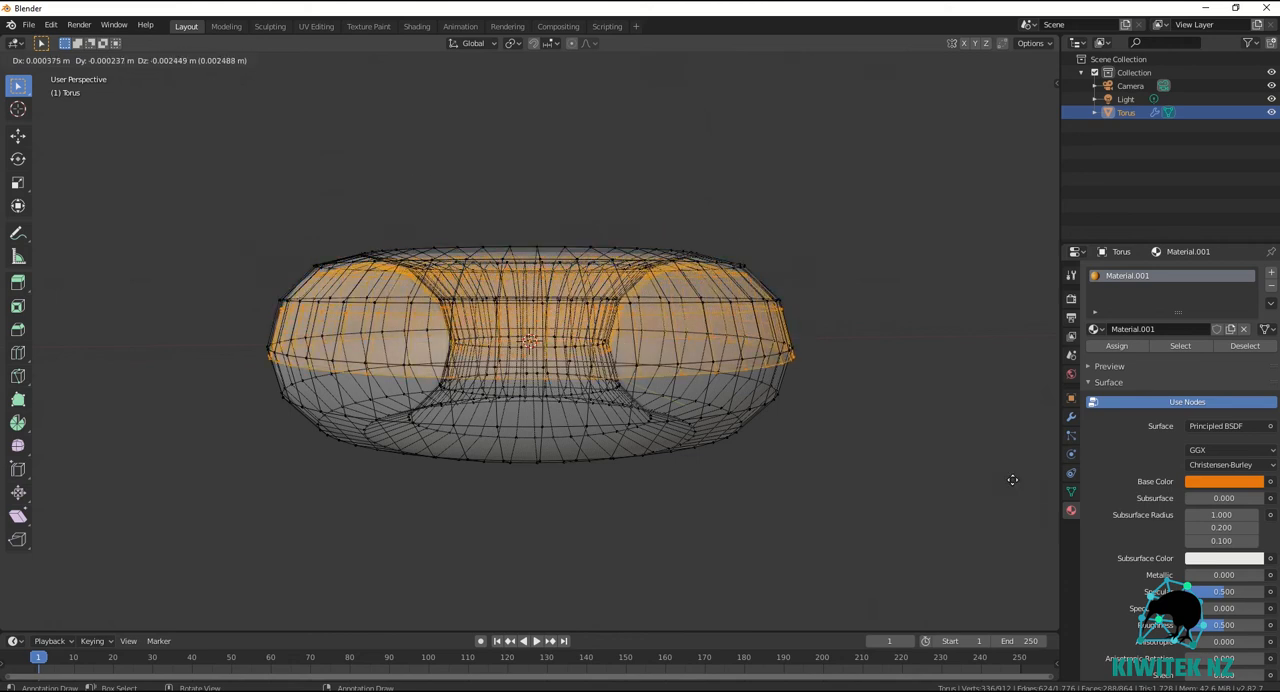
key(Escape)
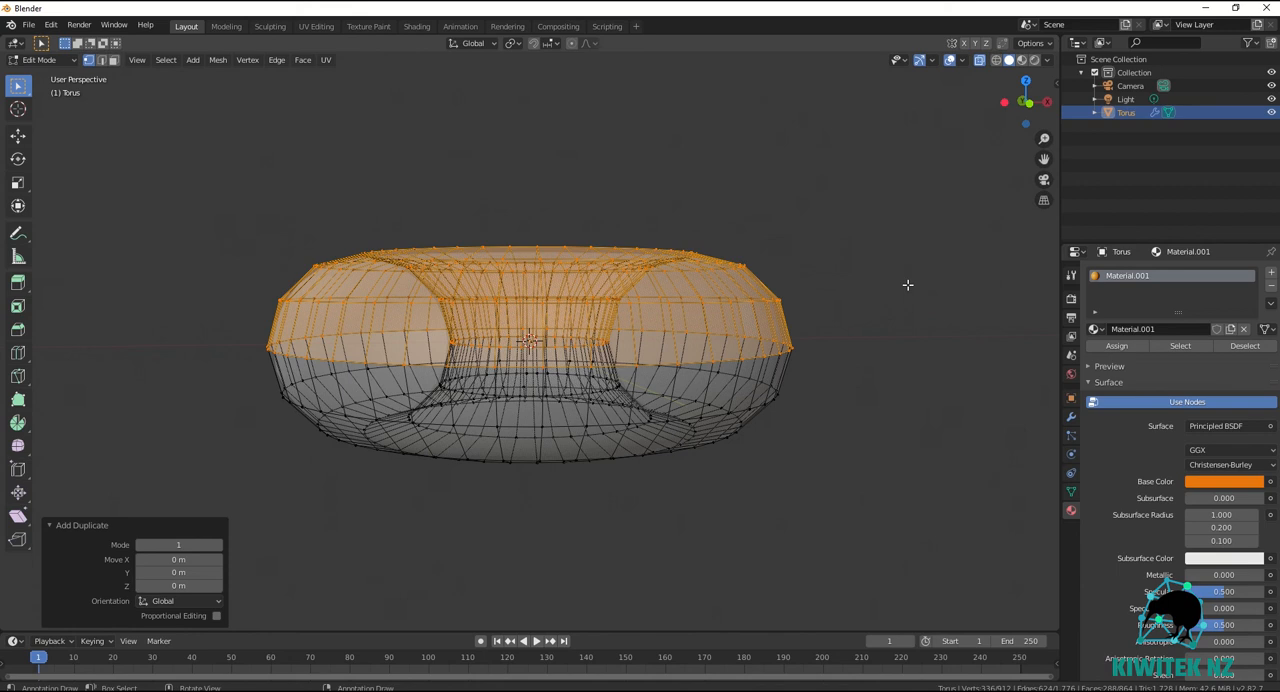
key(p)
key(p)
click(703, 297)
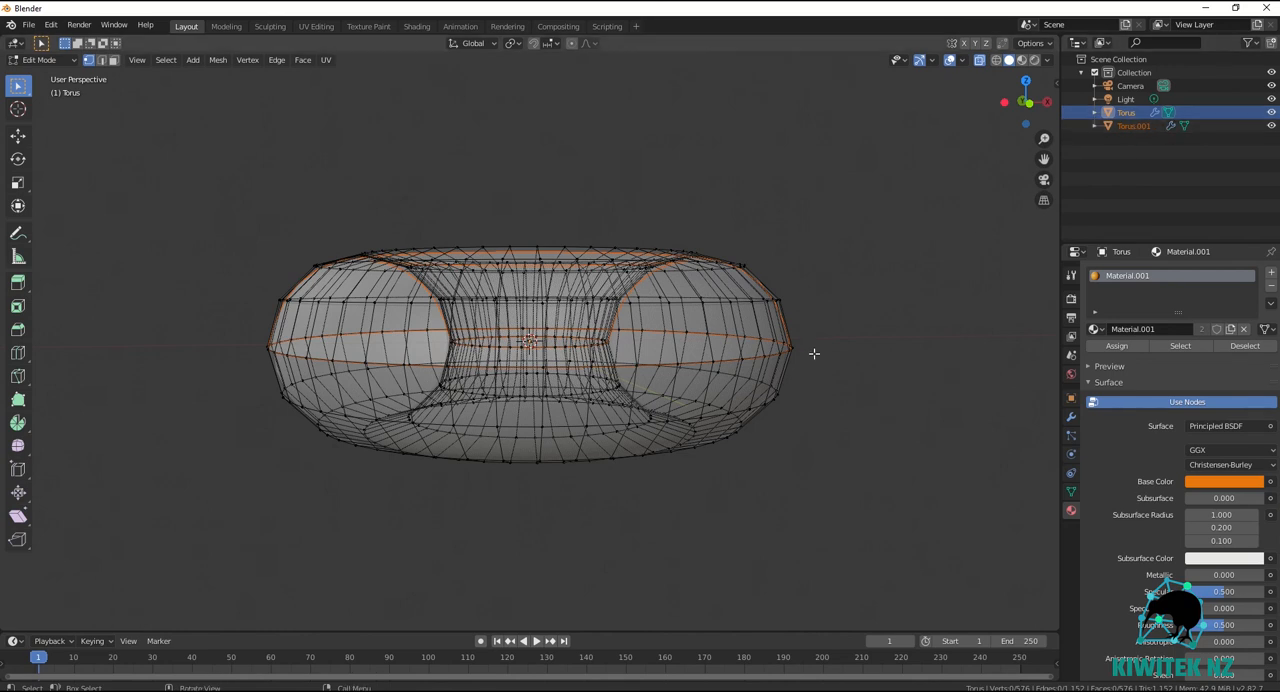
click(50, 60)
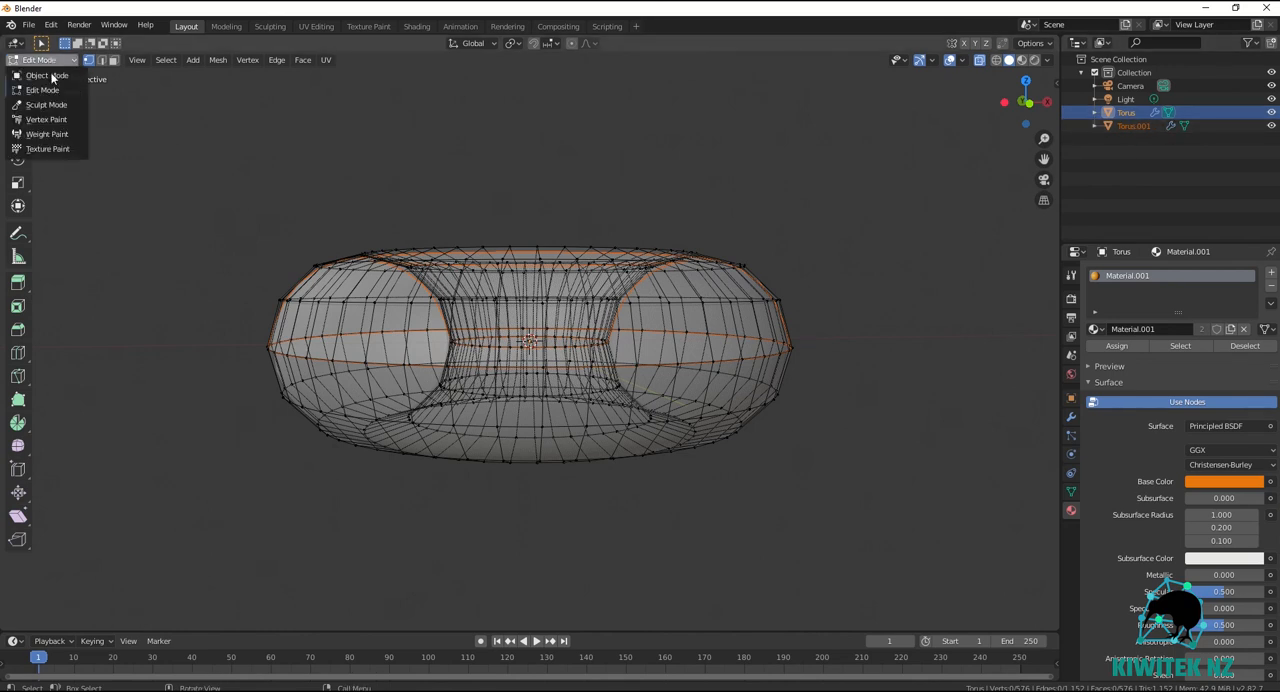
click(54, 79)
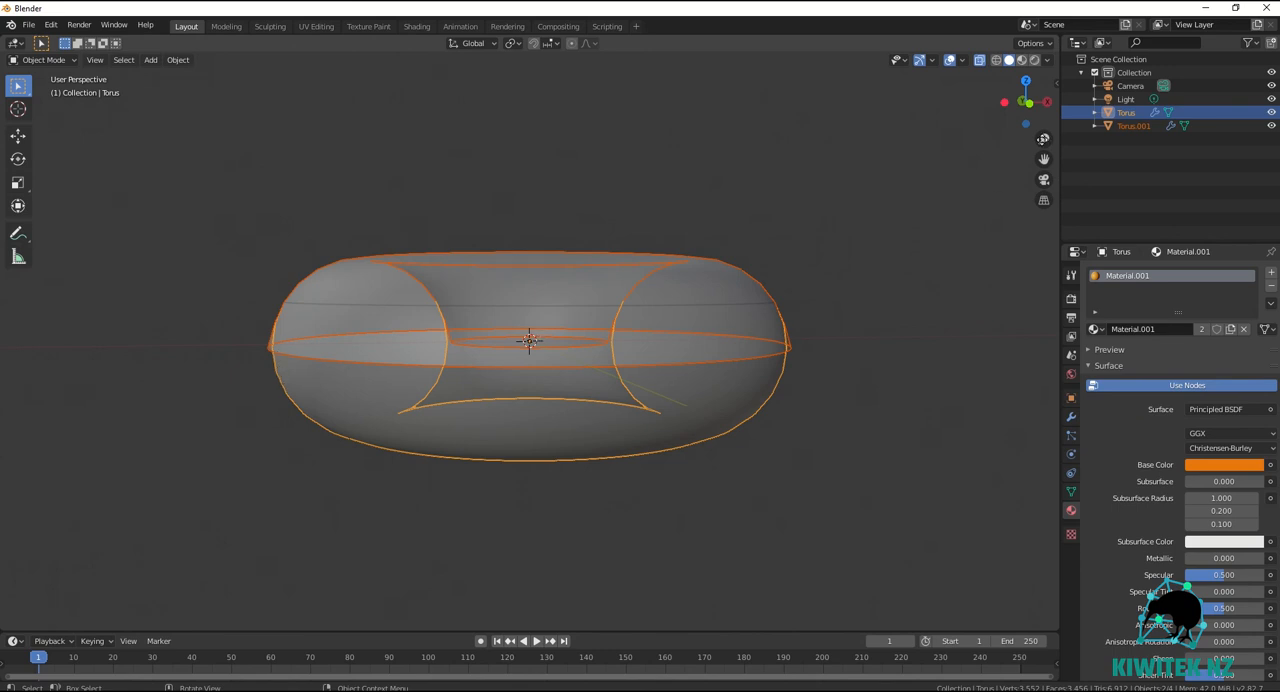
Rename the full torus object as Donut and the separated upper half as Icing.
click(1131, 117)
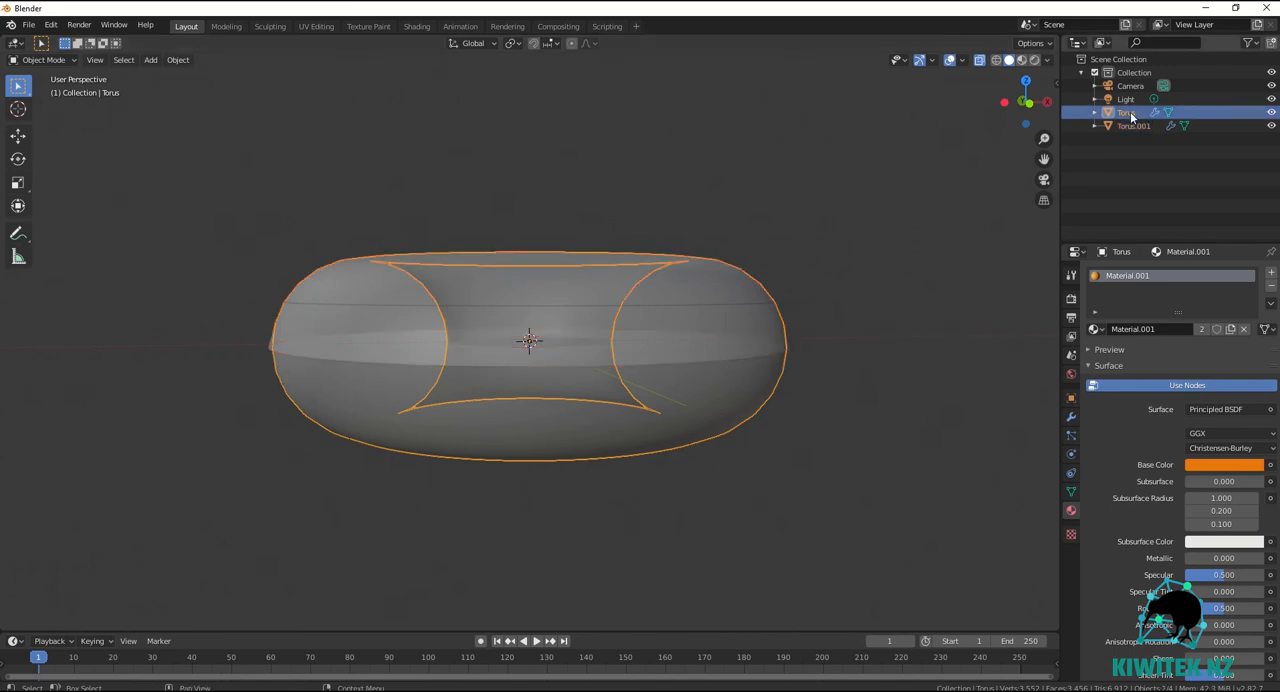
double_click(1131, 115)
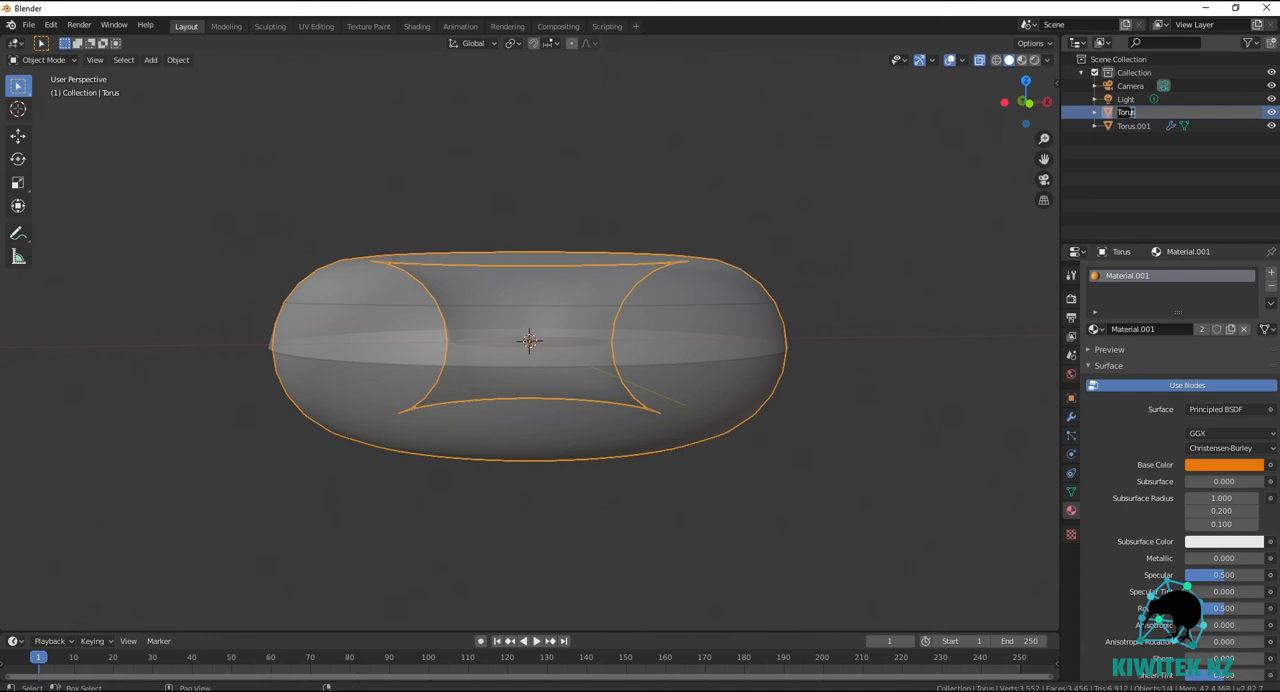
text(Donut)
key(Return)
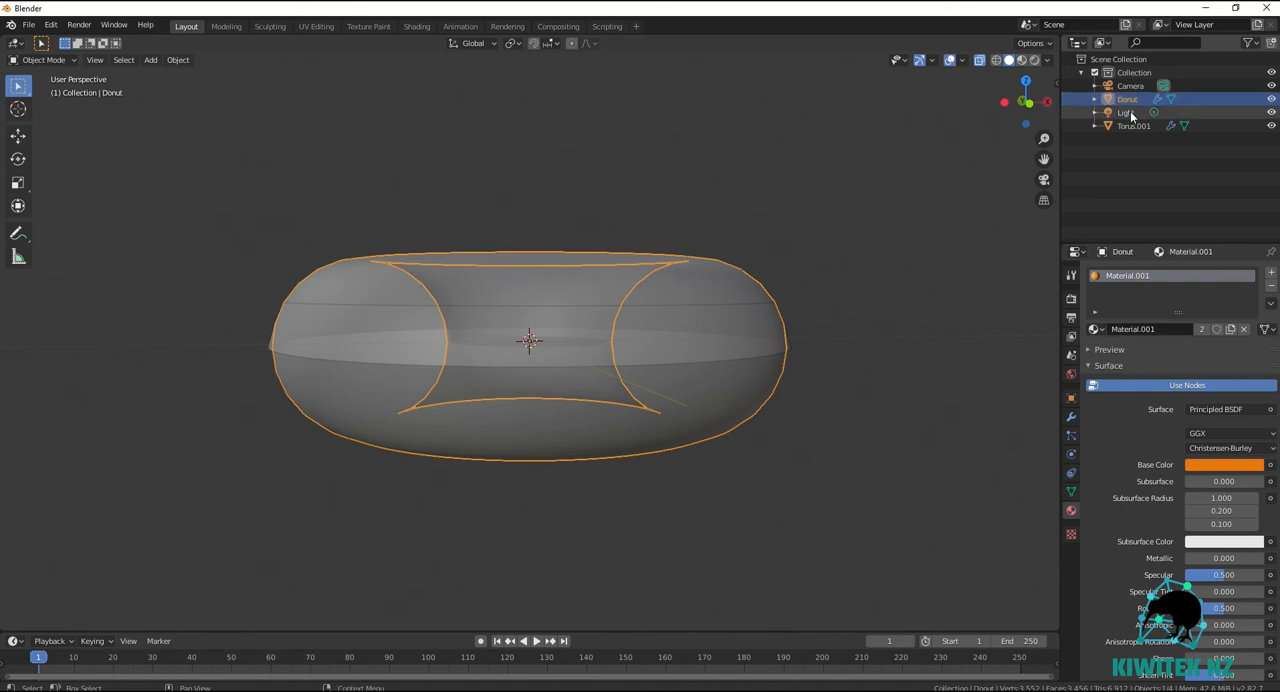
double_click(1135, 126)
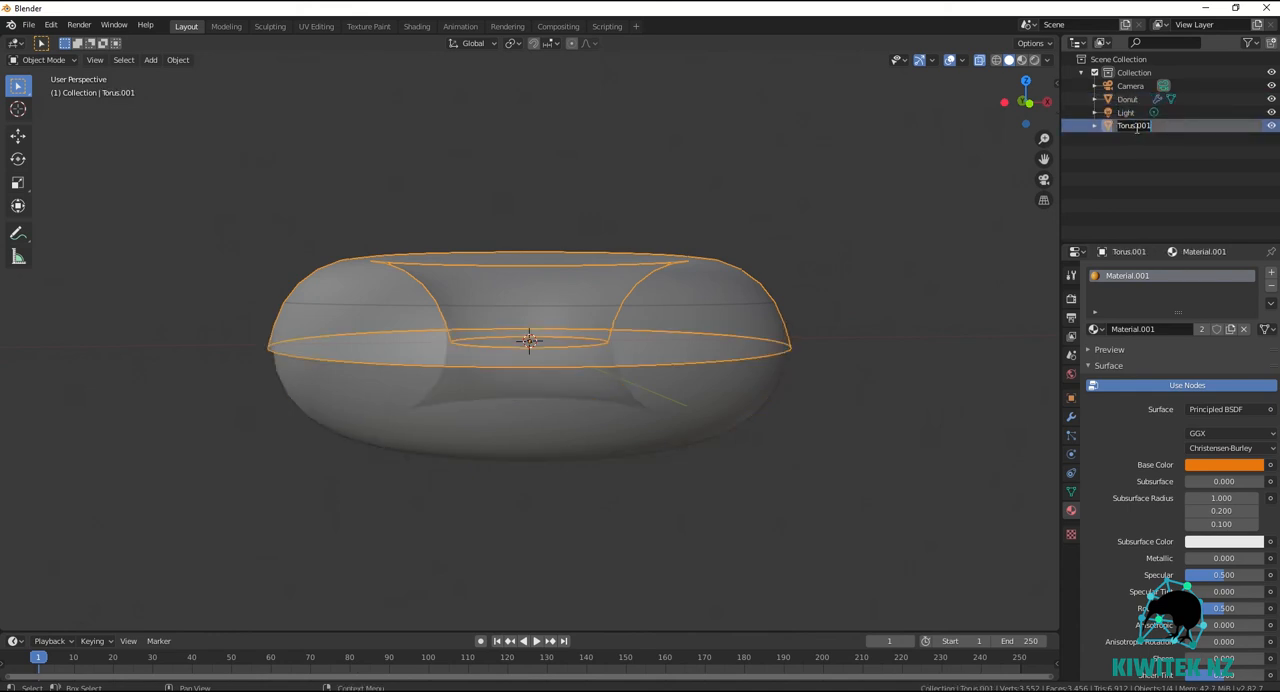
text(Icing)
key(Return)
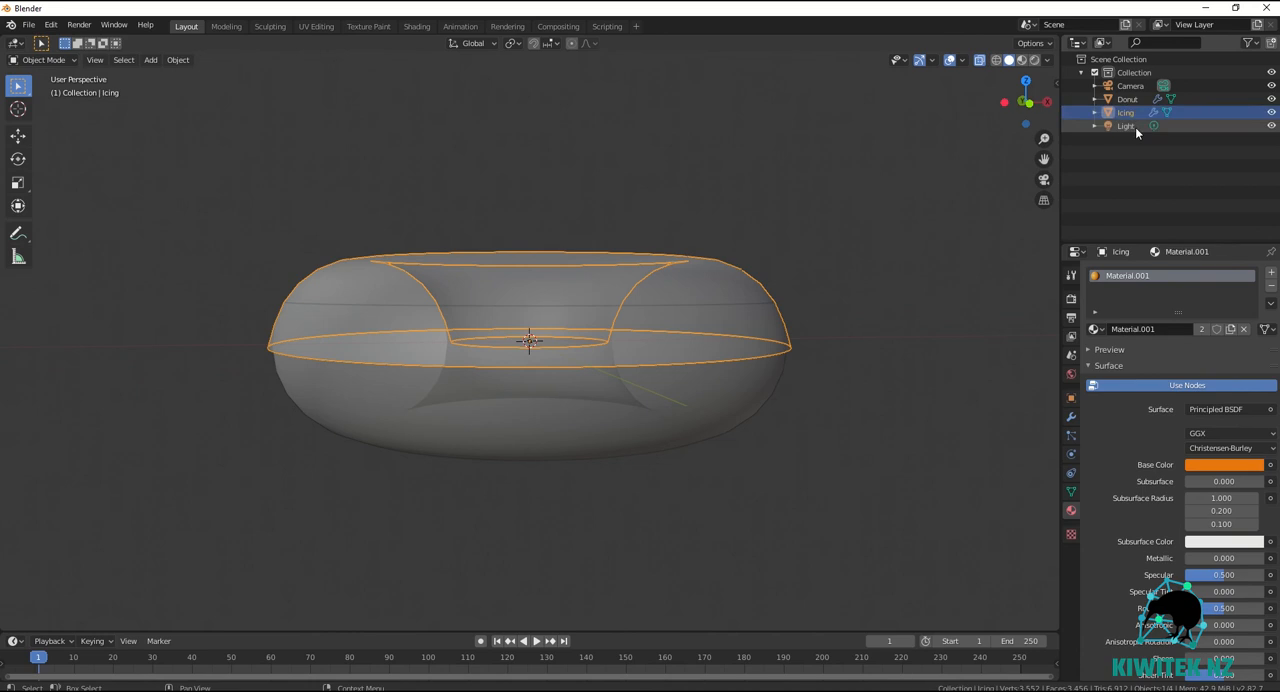
Show the scene in rendered shading and add a second material named Pink to the Icing object.
click(1034, 60)
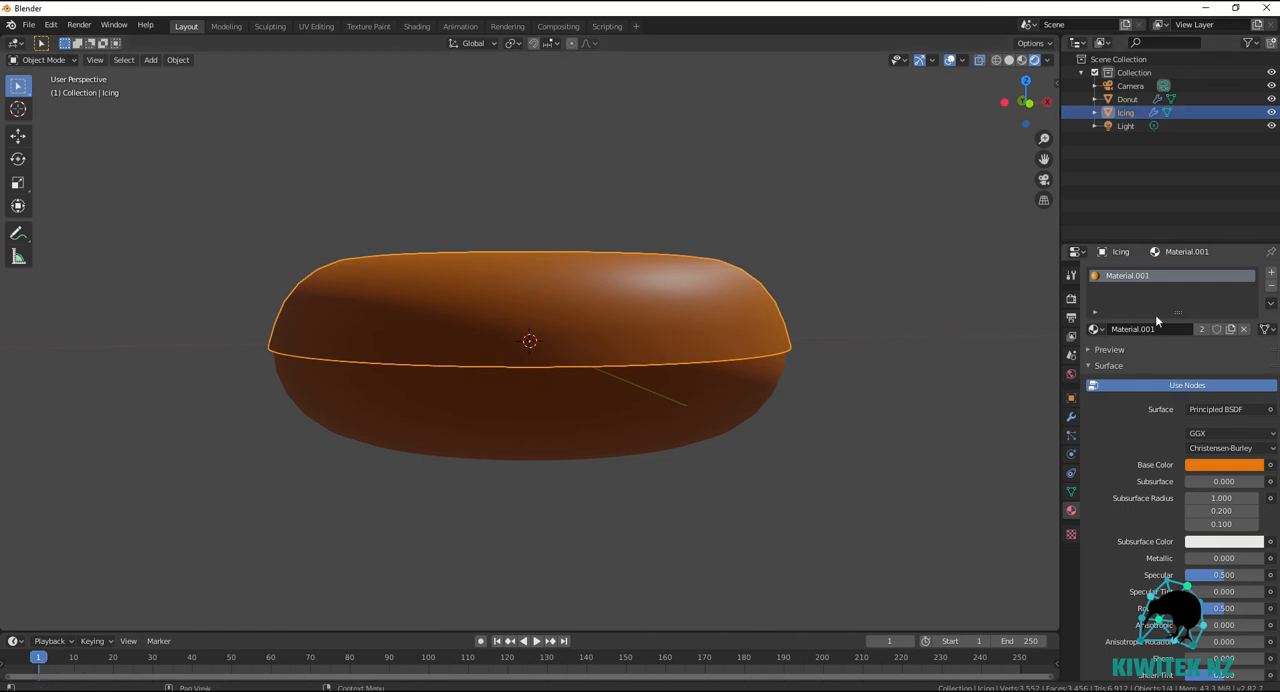
click(1272, 273)
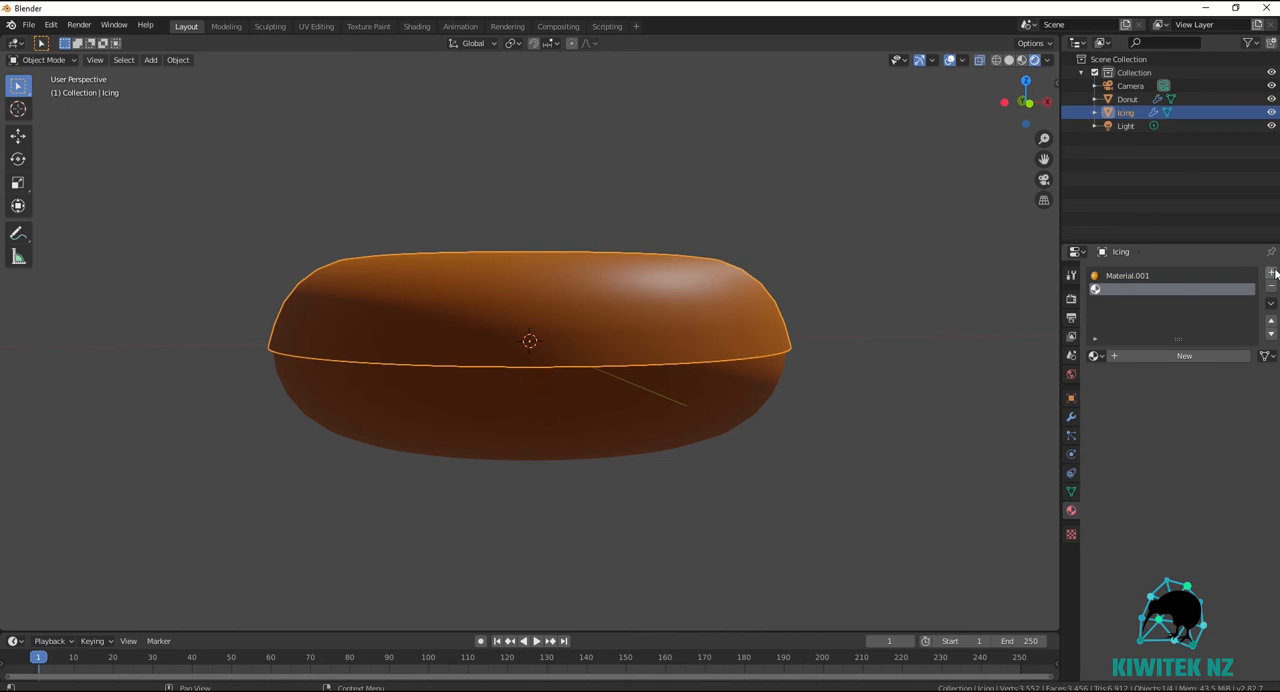
click(1154, 356)
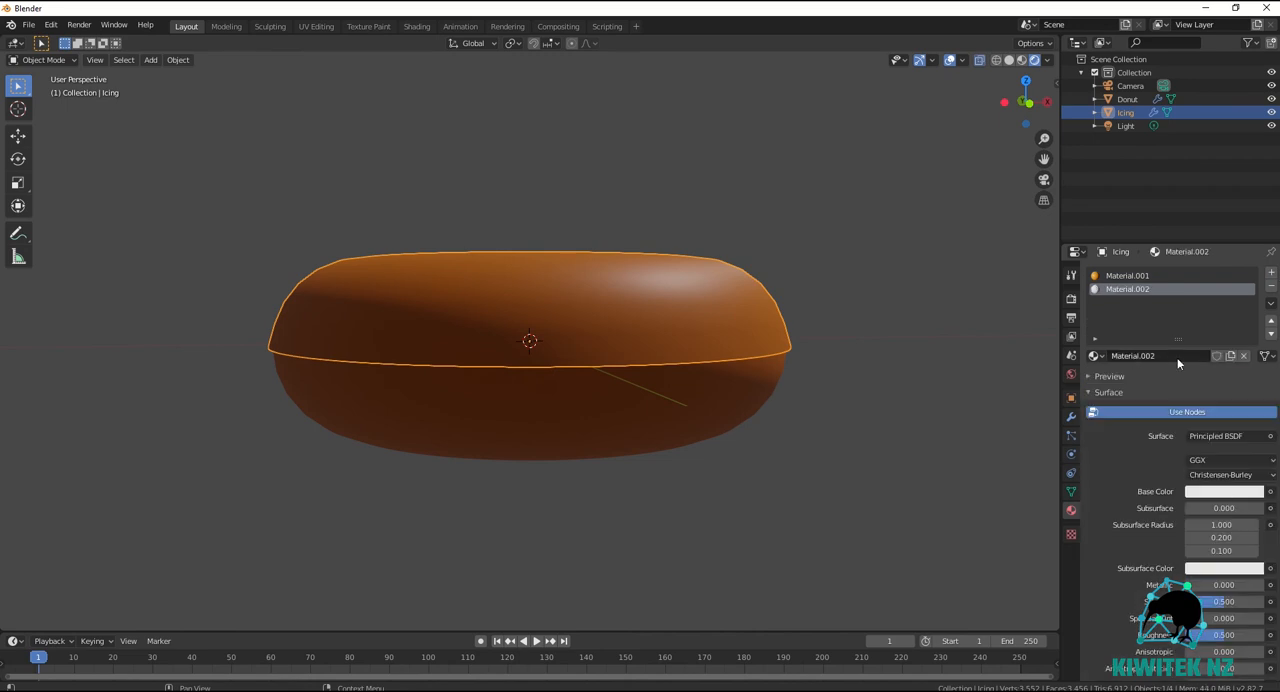
click(1161, 356)
text(Pink)
key(Return)
Rename the orange material as Brown.
click(1143, 274)
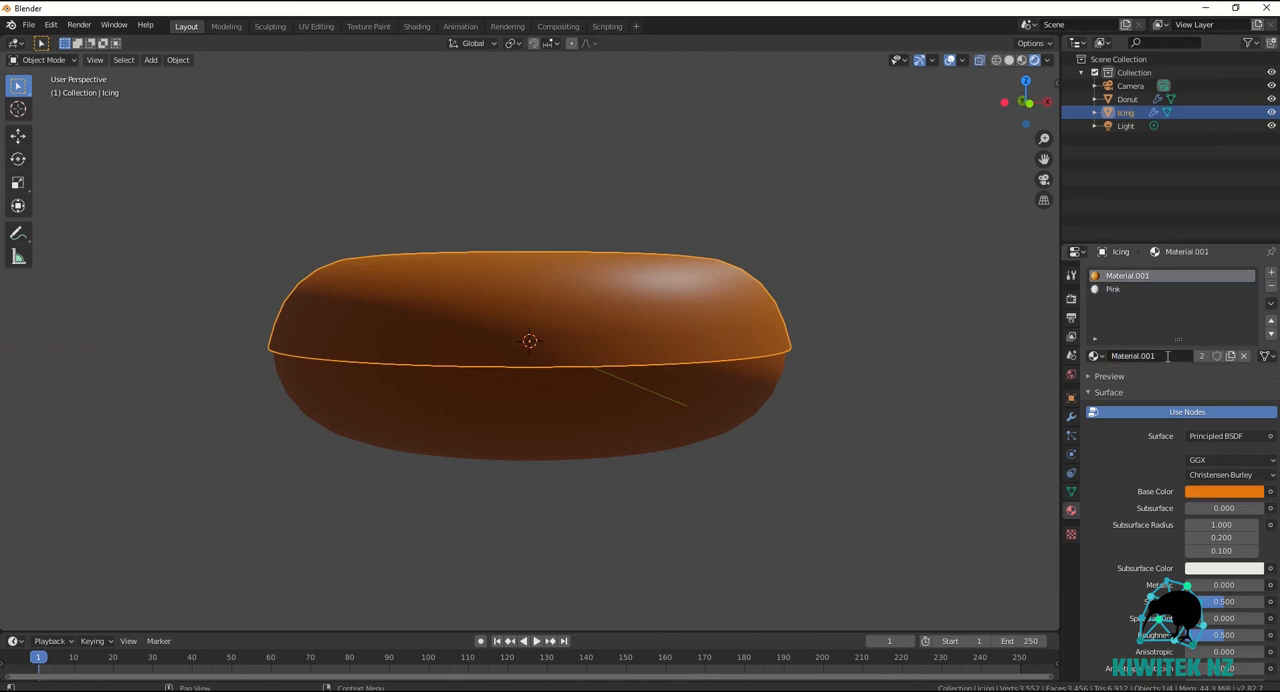
text(Brown)
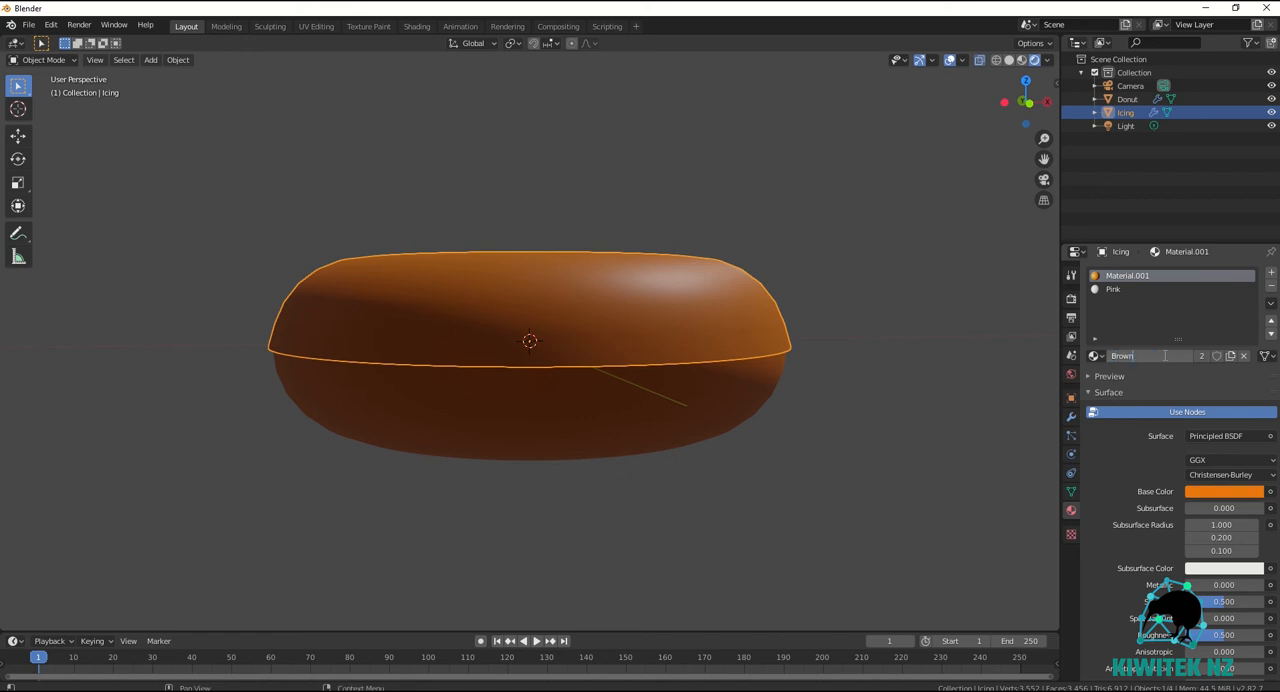
key(Return)
Give the Pink material a purplish-pink base color and remove the Brown material slot from the Icing.
click(1118, 289)
click(1215, 491)
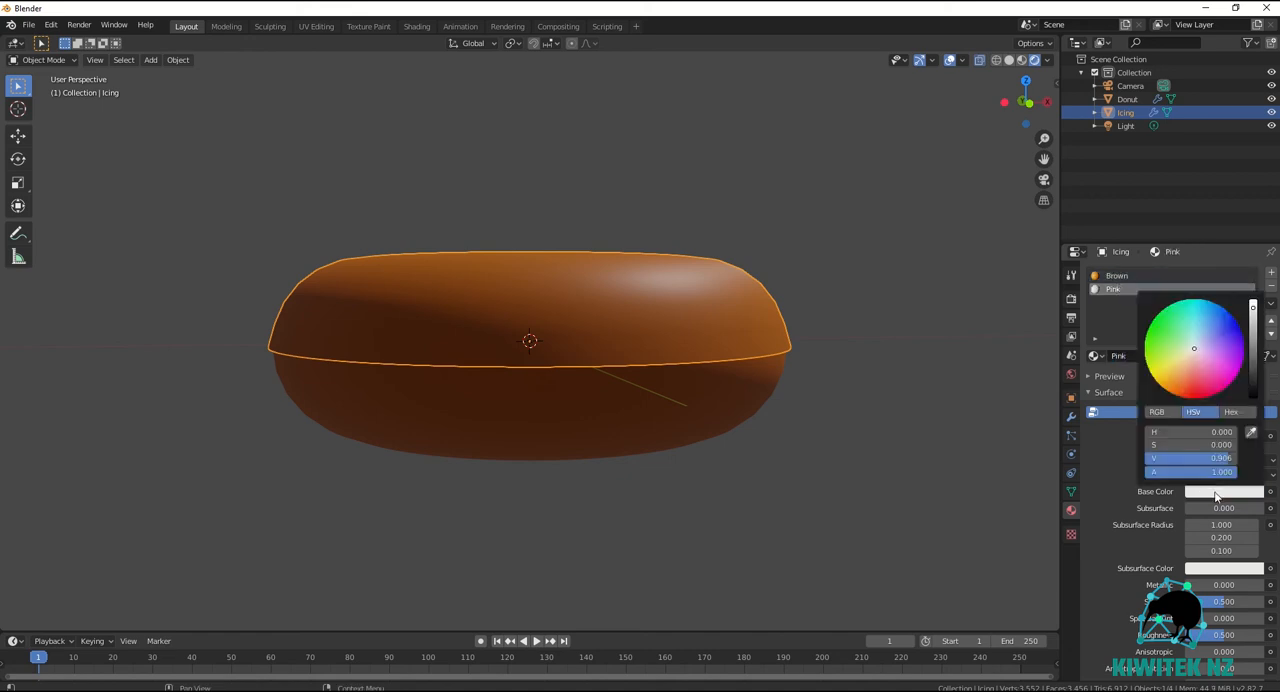
drag(1196, 351, 1211, 360)
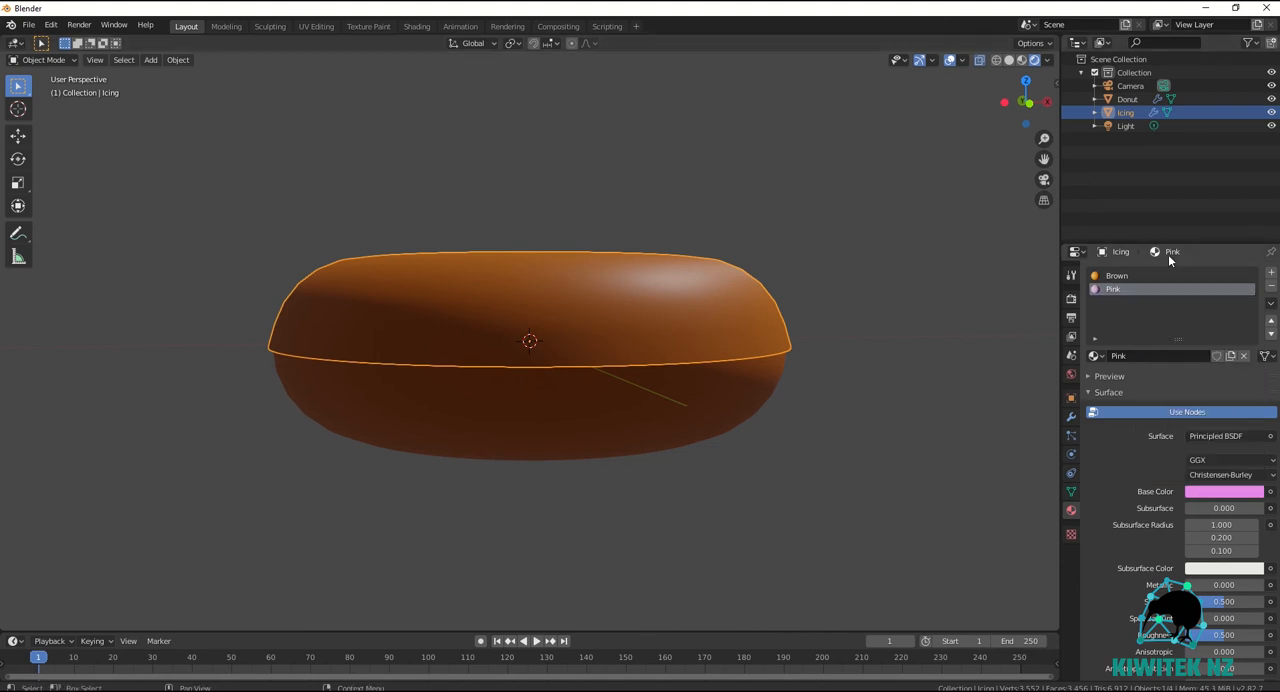
click(1120, 276)
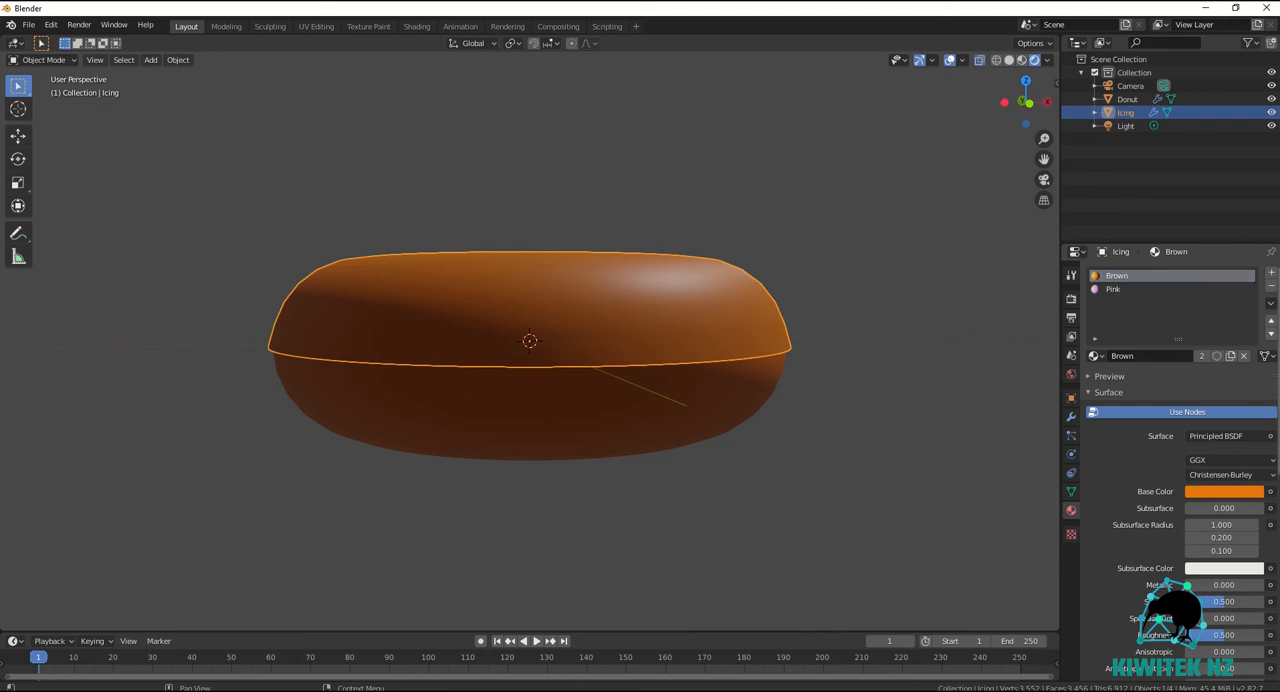
click(1271, 287)
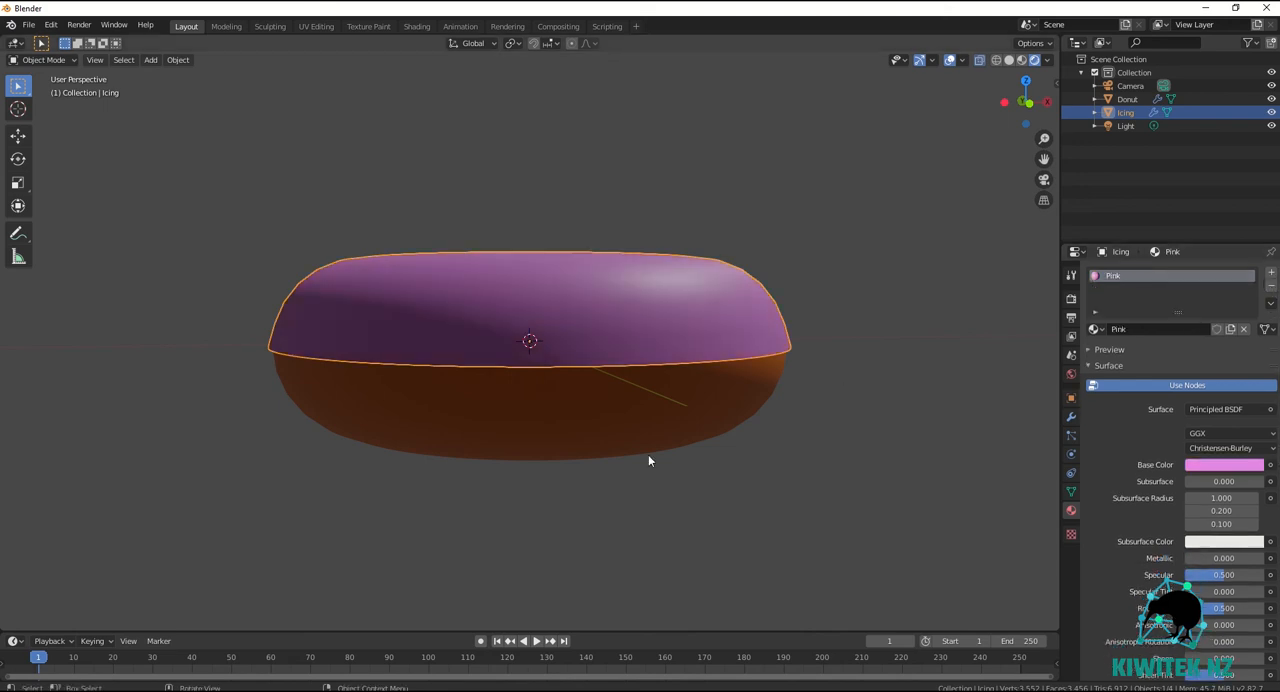
Soften the Pink material's base color to a paler pink, deselect the icing, and view the donut from an angle above.
click(1226, 466)
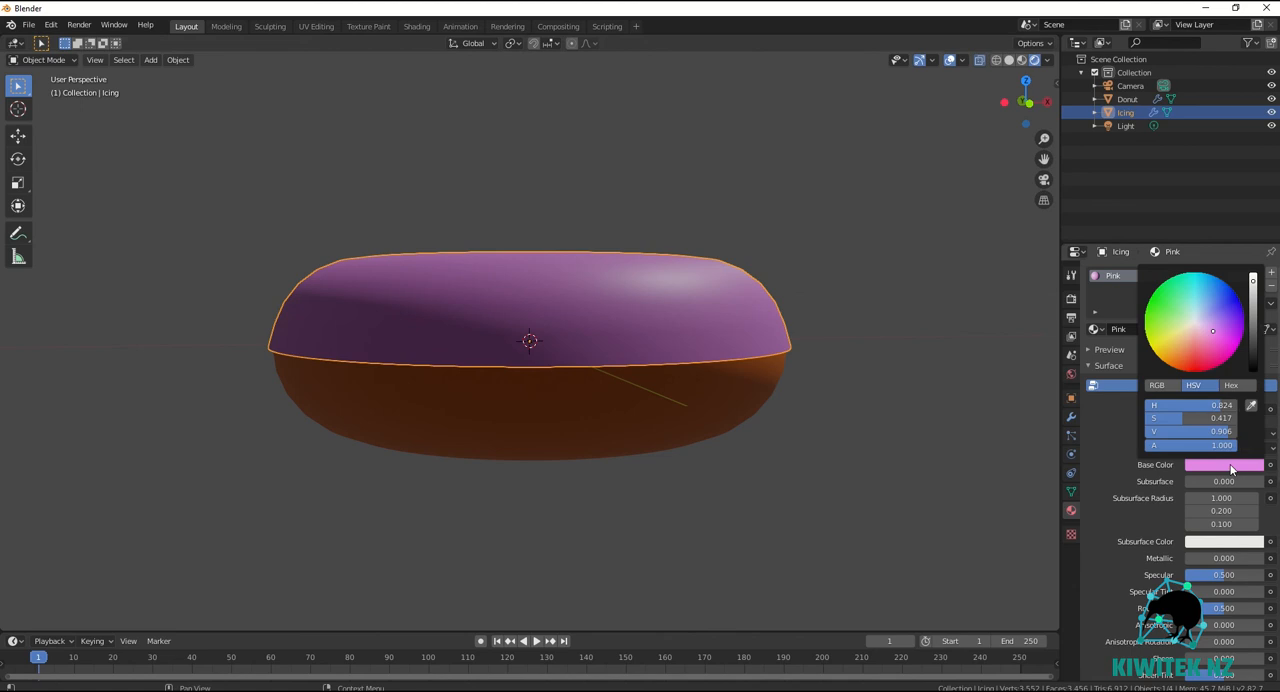
drag(1211, 333, 1204, 332)
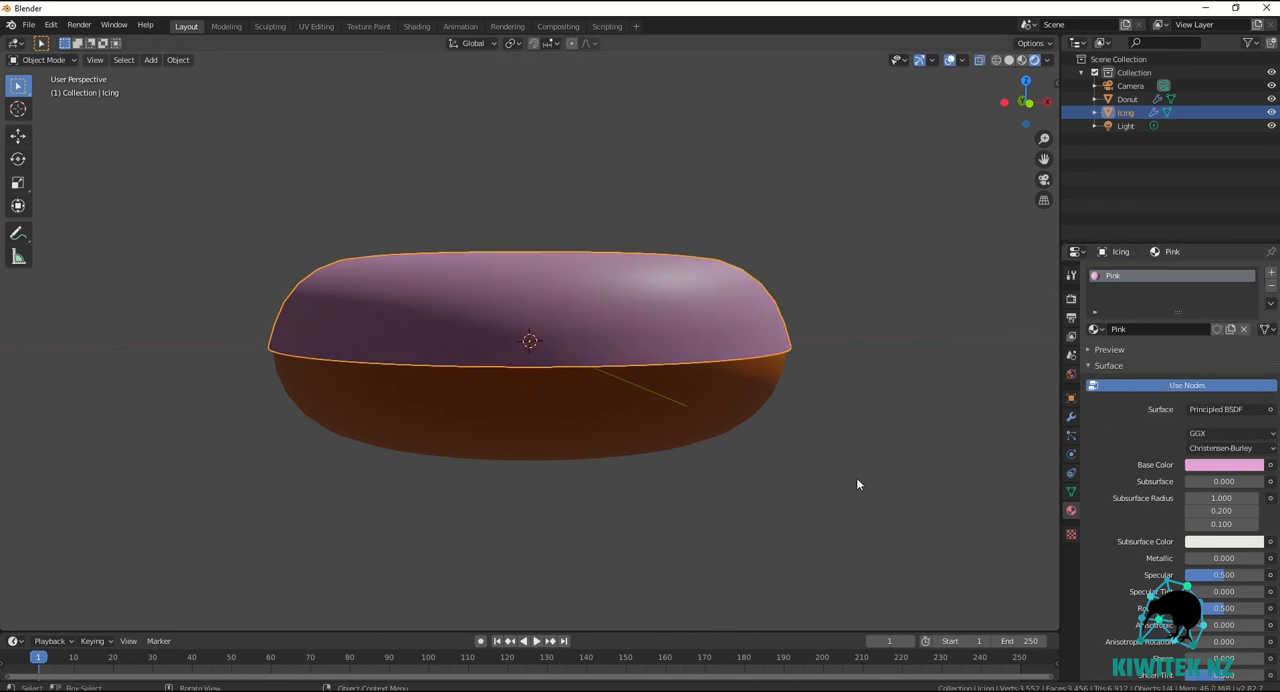
click(876, 384)
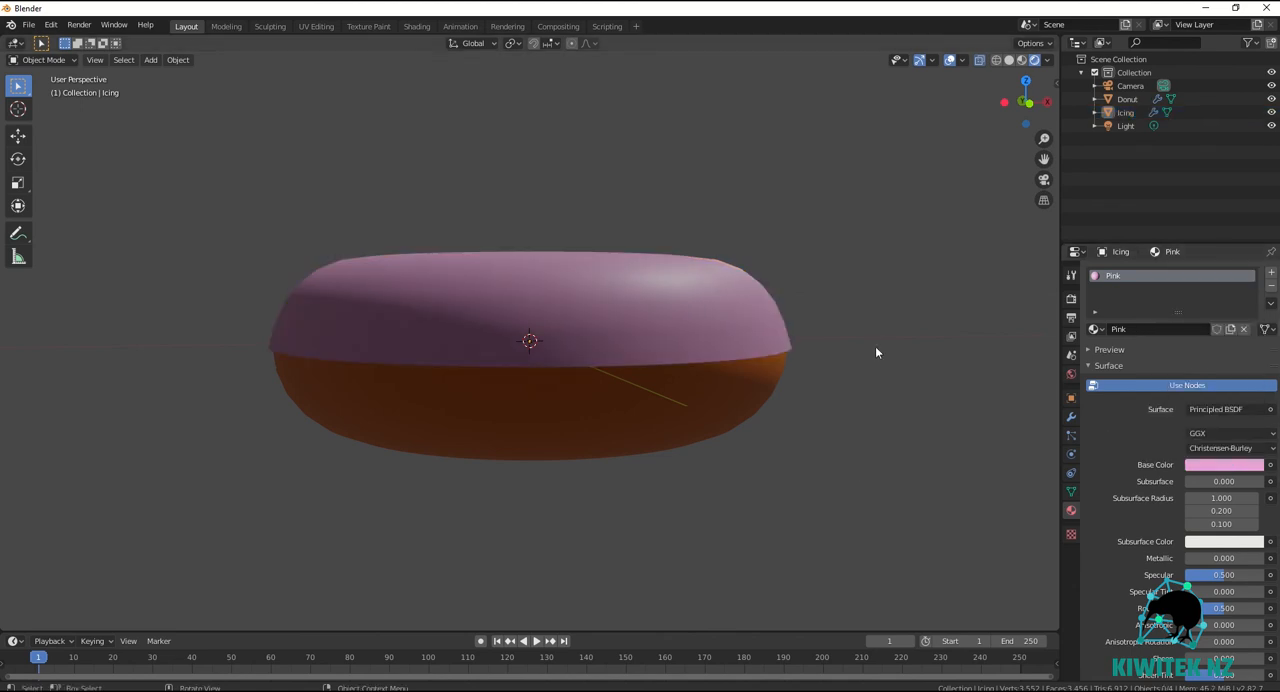
middle_drag(877, 346, 968, 390)
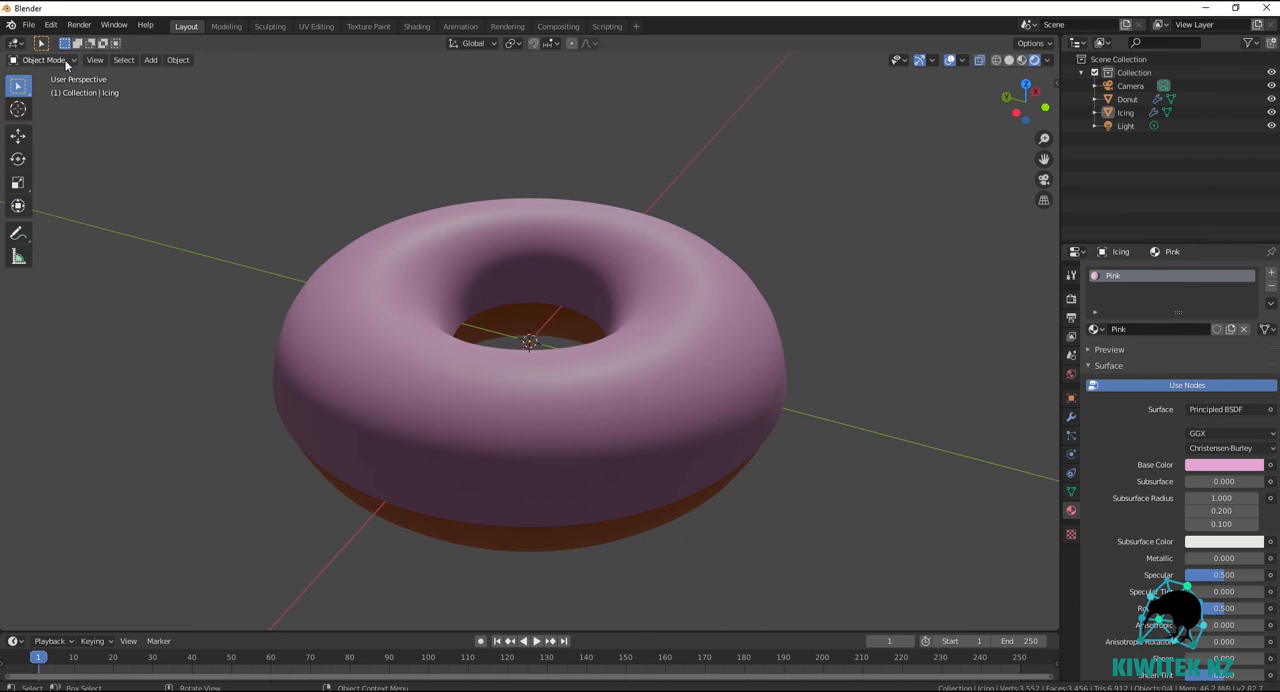
Add a cylinder mesh with a radius of 0.001 m and a depth of 0.002 m.
click(150, 60)
mouse_move(170, 75)
click(285, 142)
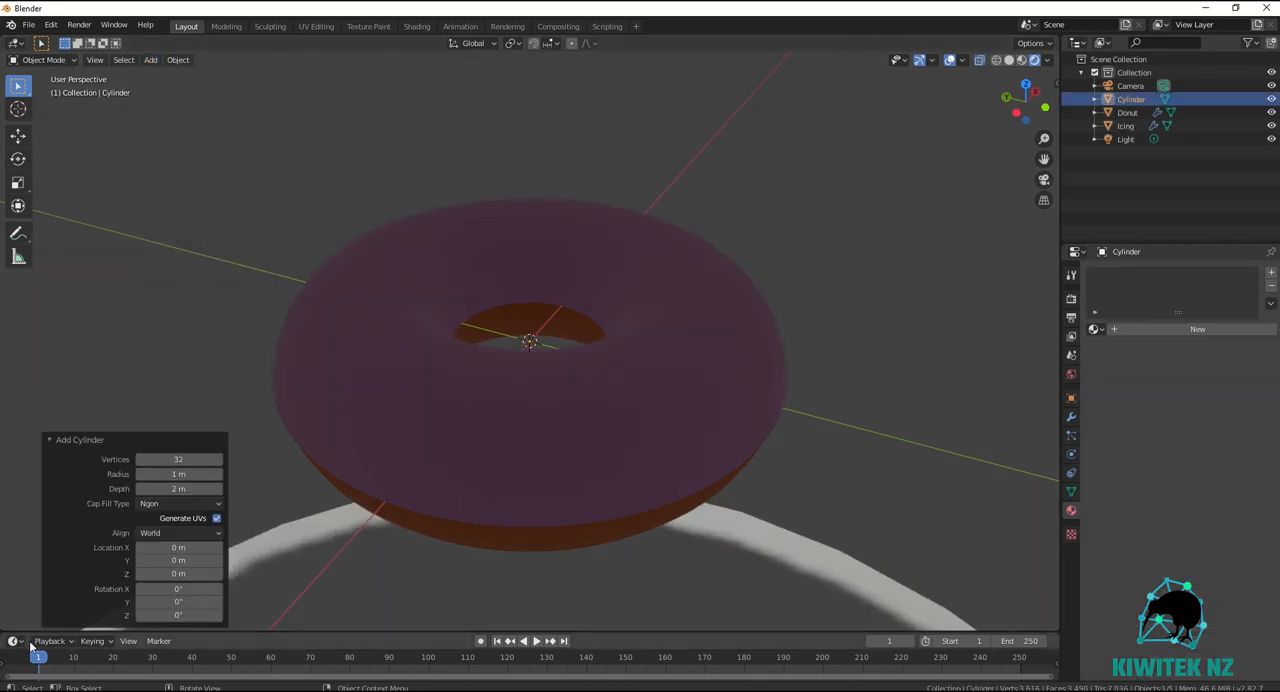
drag(190, 475, 1249, 503)
double_click(174, 473)
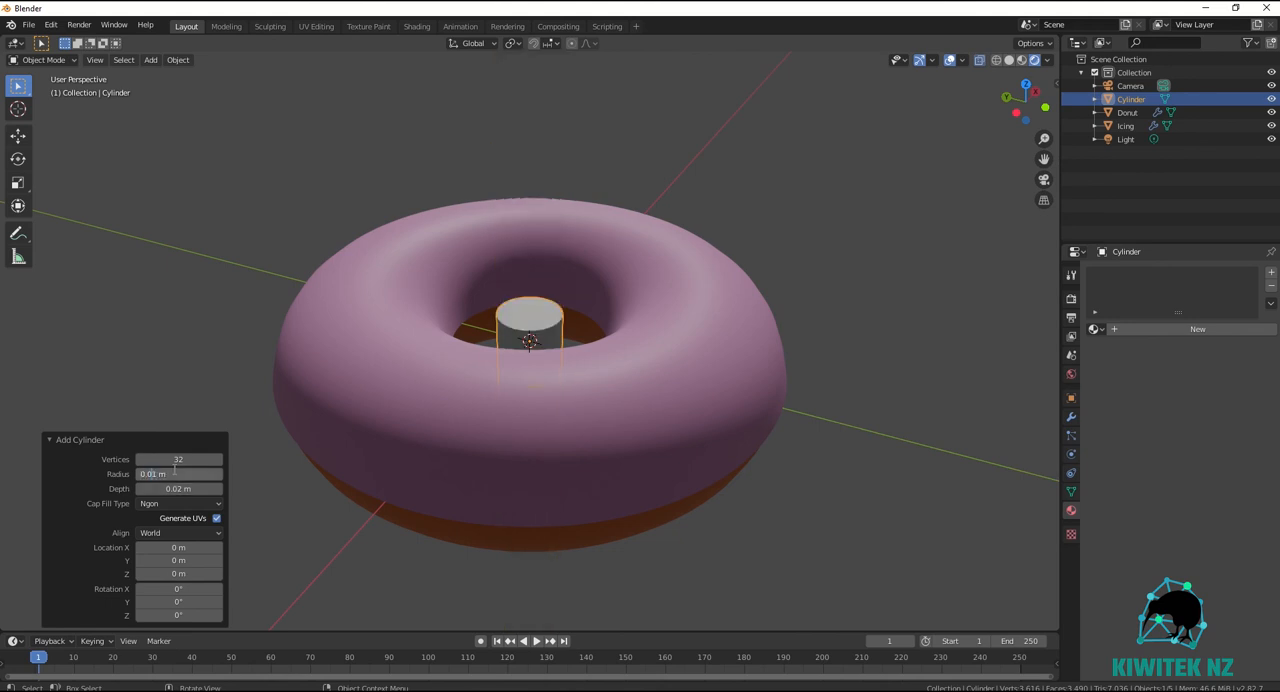
text(0.001)
key(Return)
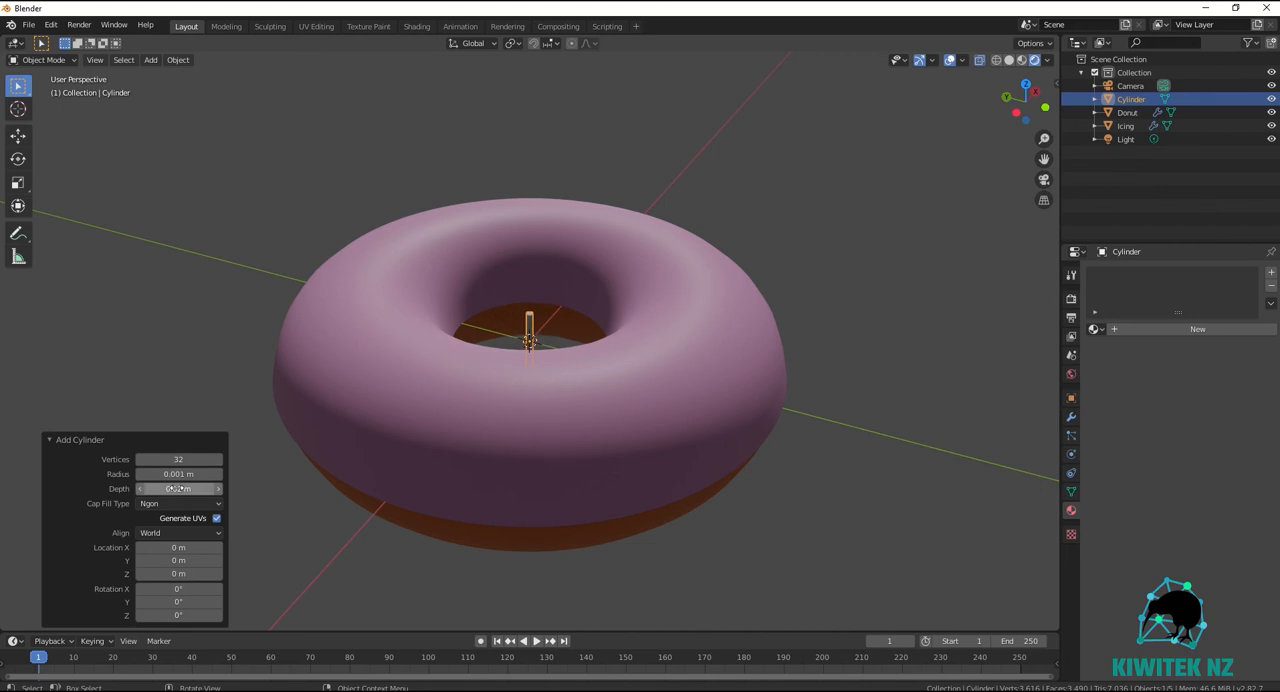
double_click(176, 488)
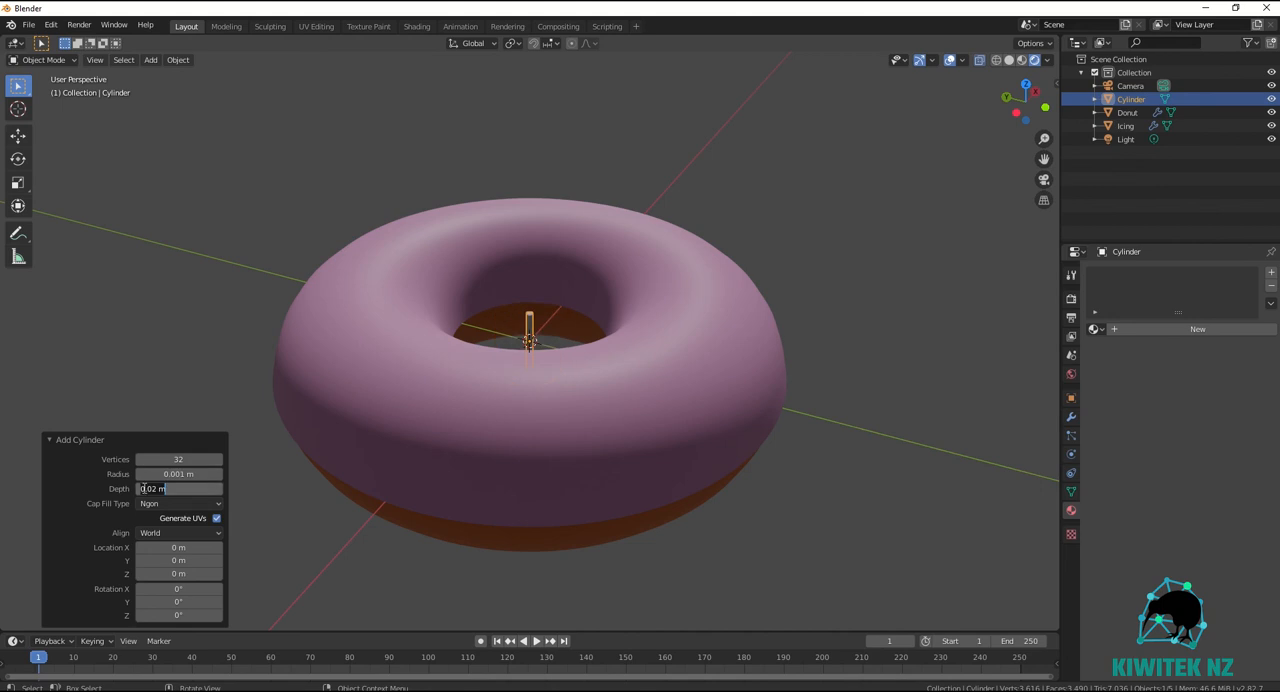
click(152, 488)
text(0)
key(Return)
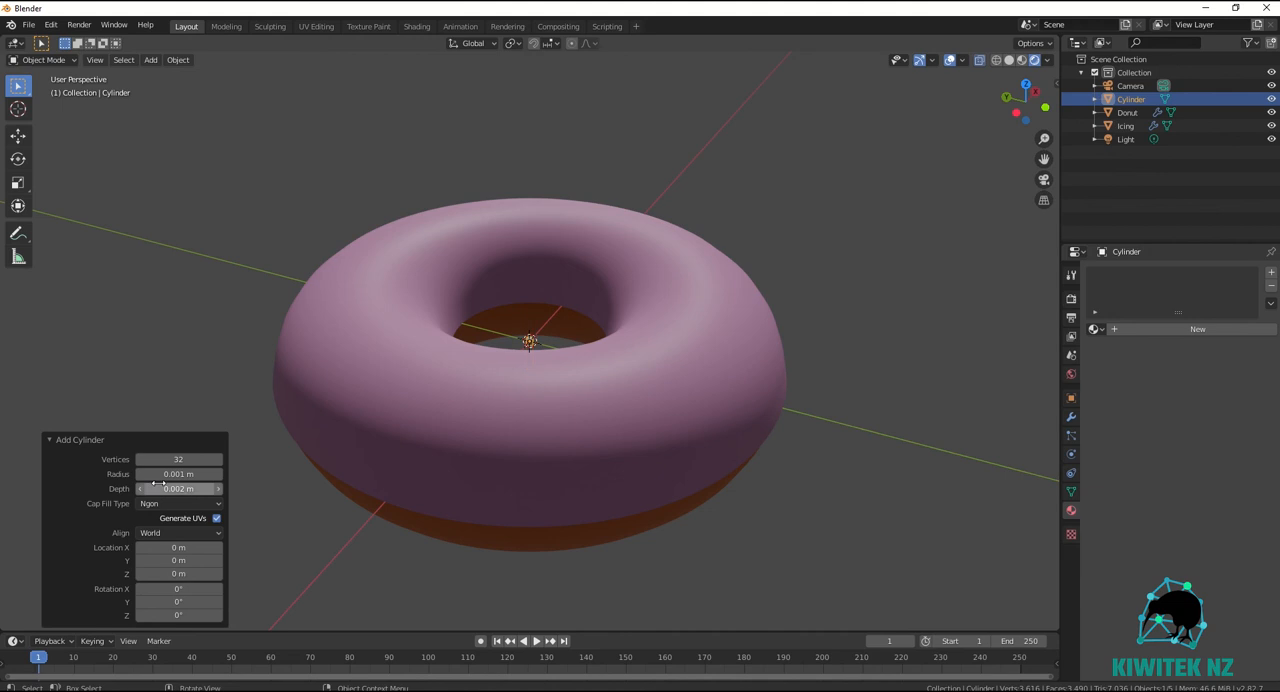
Move the small cylinder out beside the donut and stretch it along Z by a factor of 3.25.
key(g)
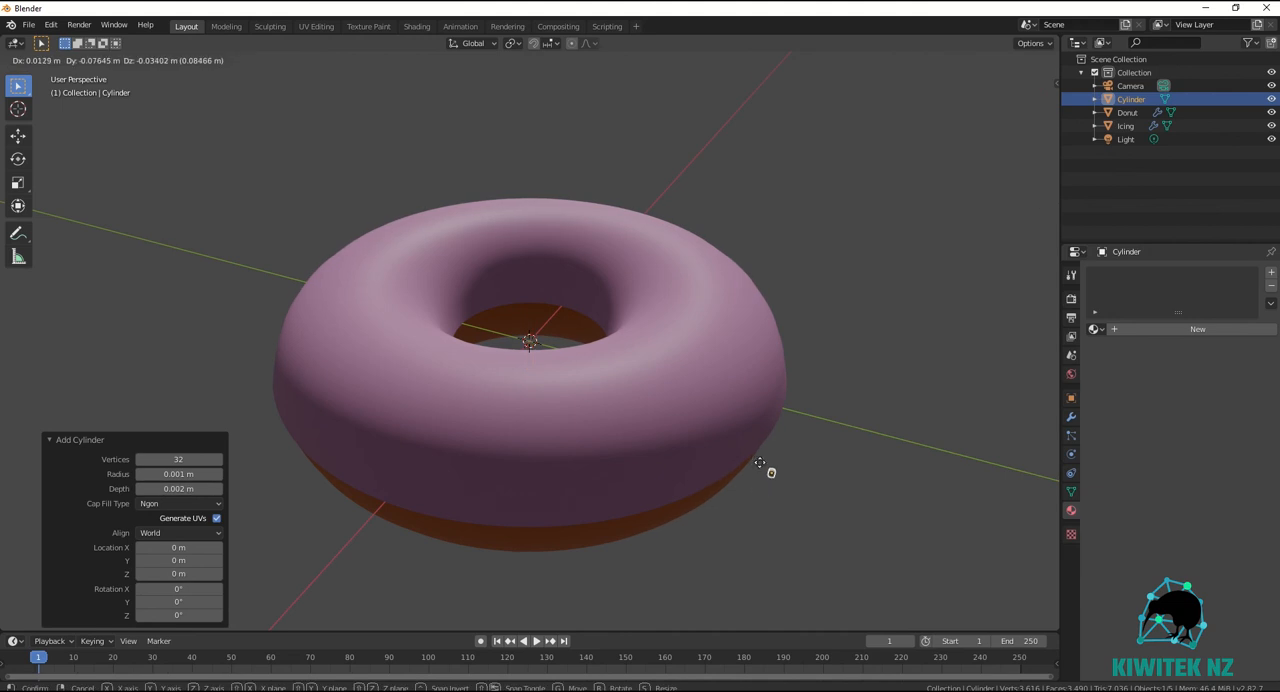
click(760, 466)
key(s)
key(z)
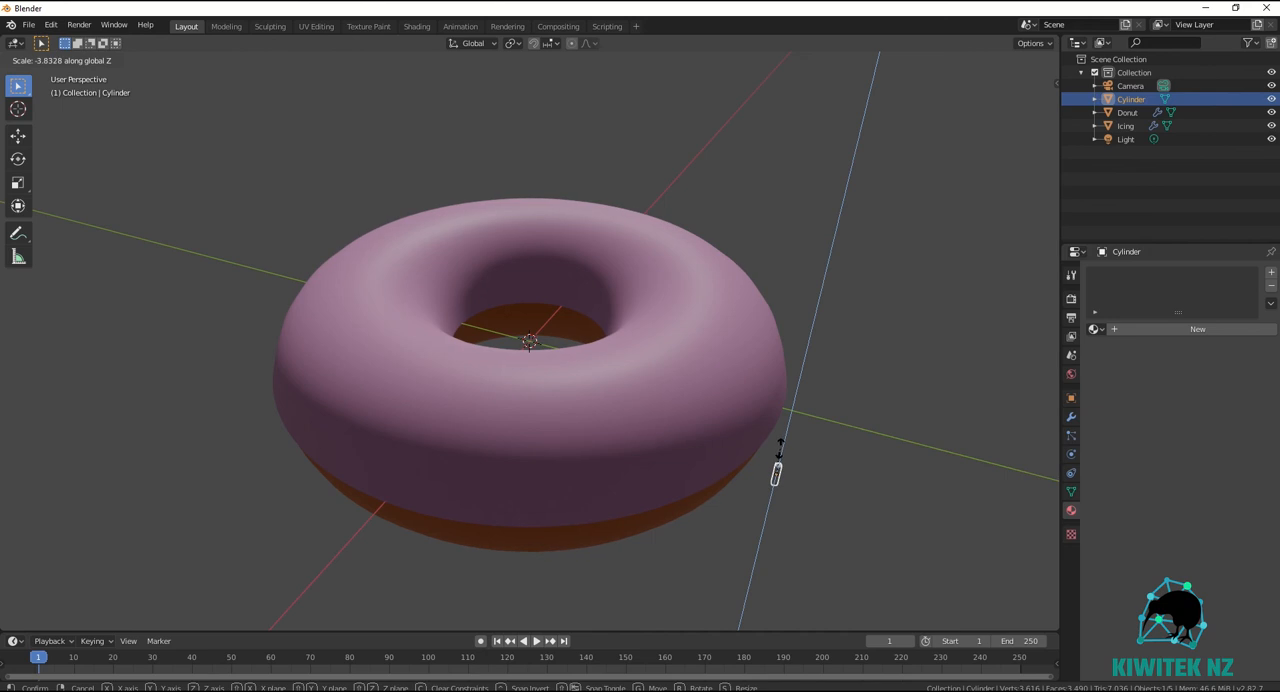
click(779, 447)
drag(178, 586, 226, 586)
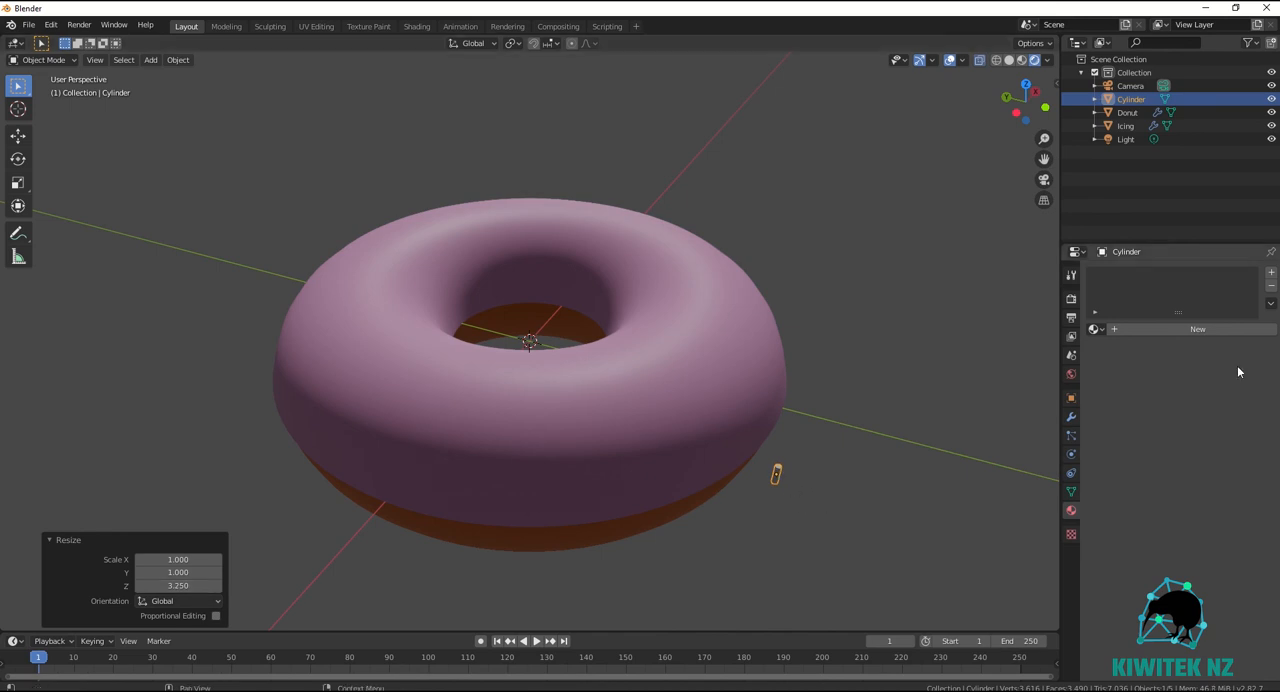
Create a new material for the cylinder and set its base color to bright cyan.
click(1271, 272)
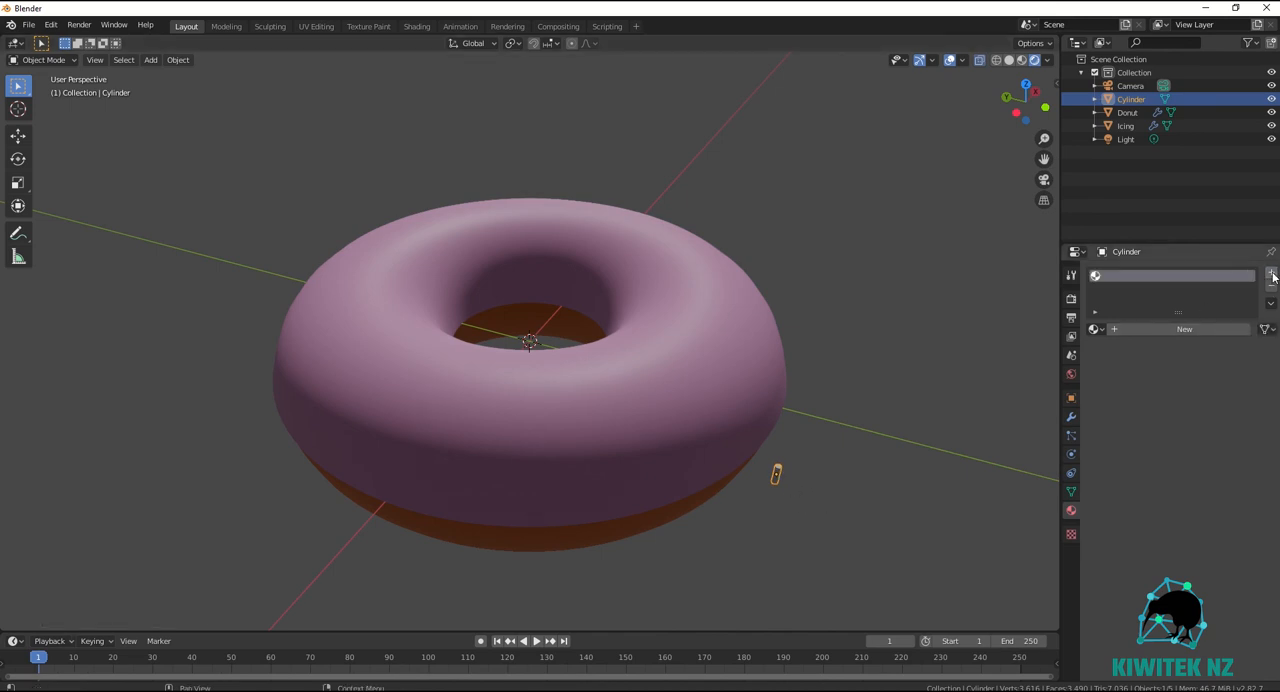
click(1200, 331)
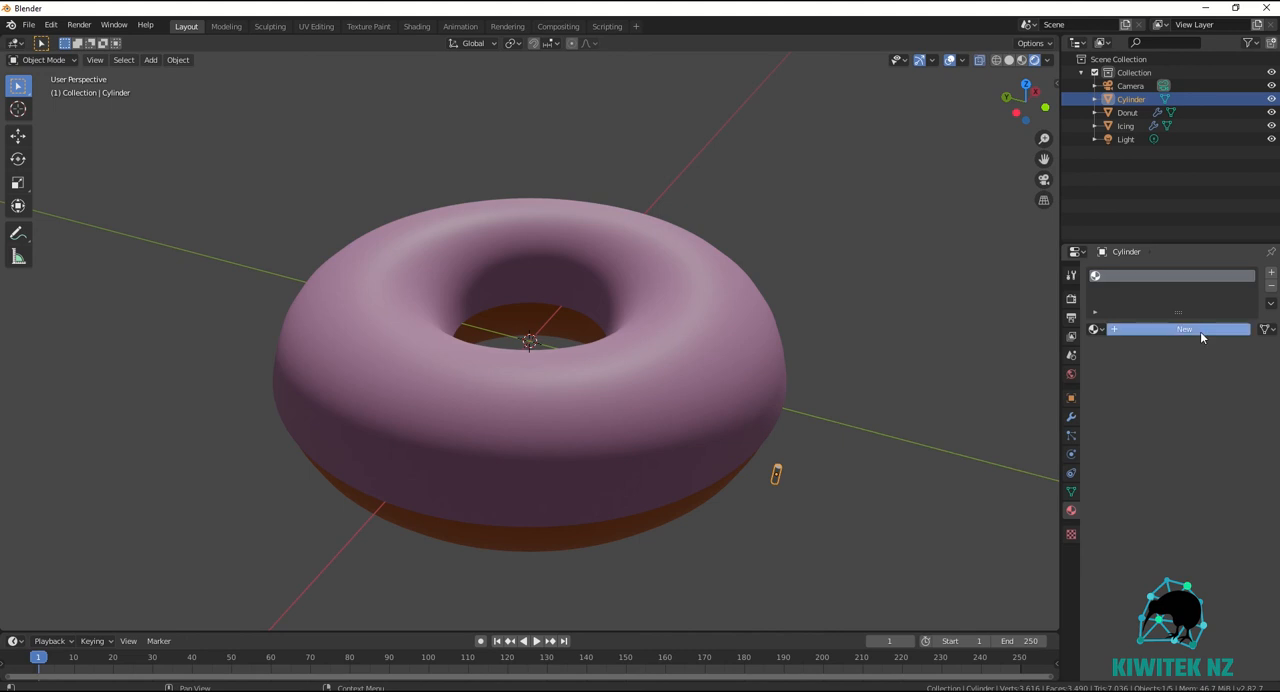
click(1224, 465)
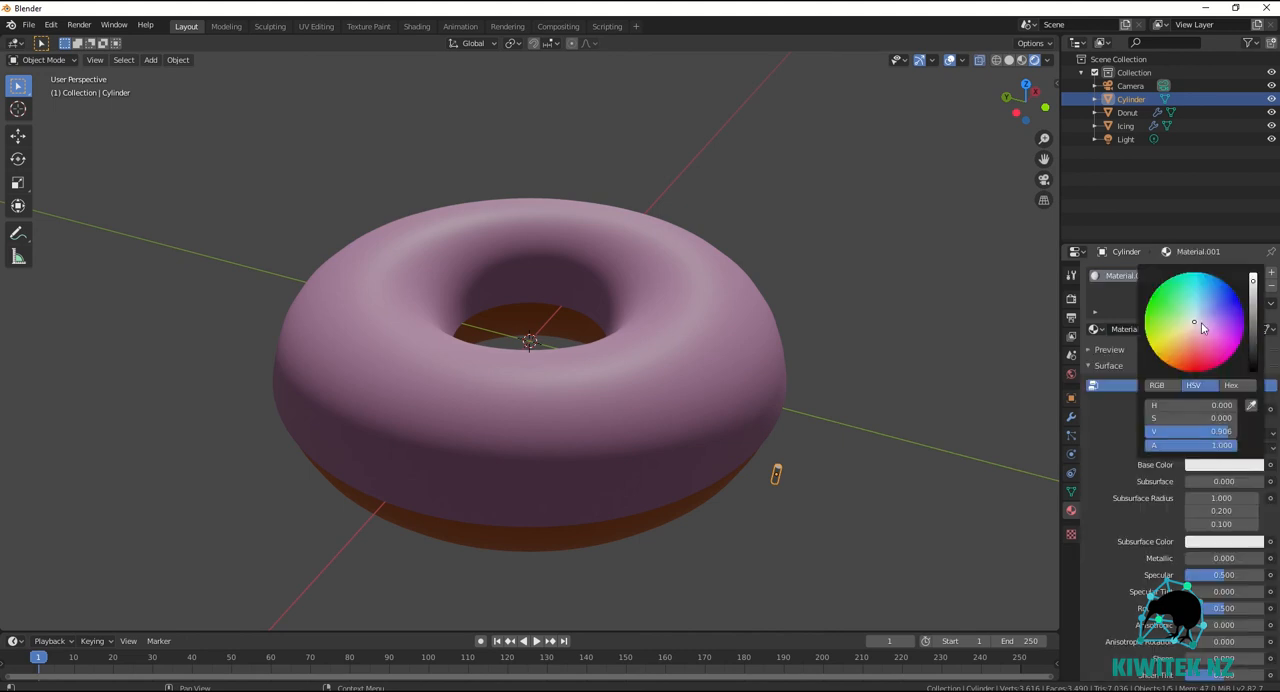
drag(1196, 325, 1192, 275)
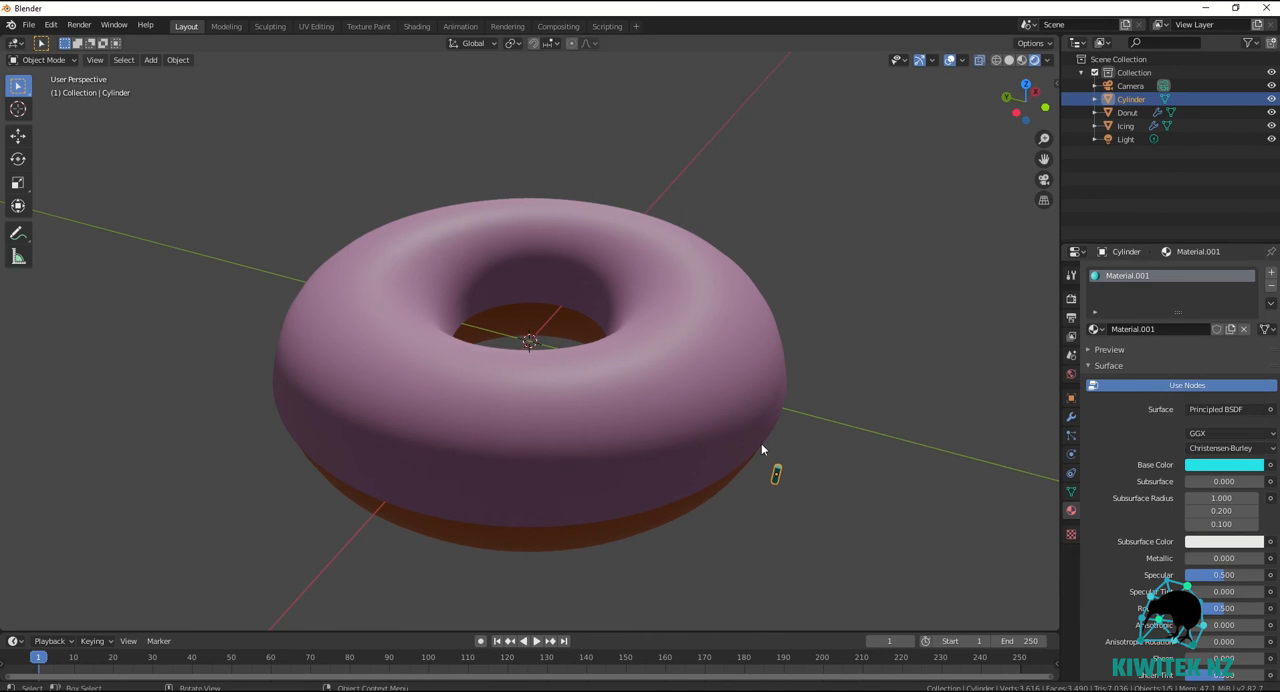
Position the cylinder on the icing's upper surface, shifting it about 0.0153 m along X and -0.0115 m along Z.
key(g)
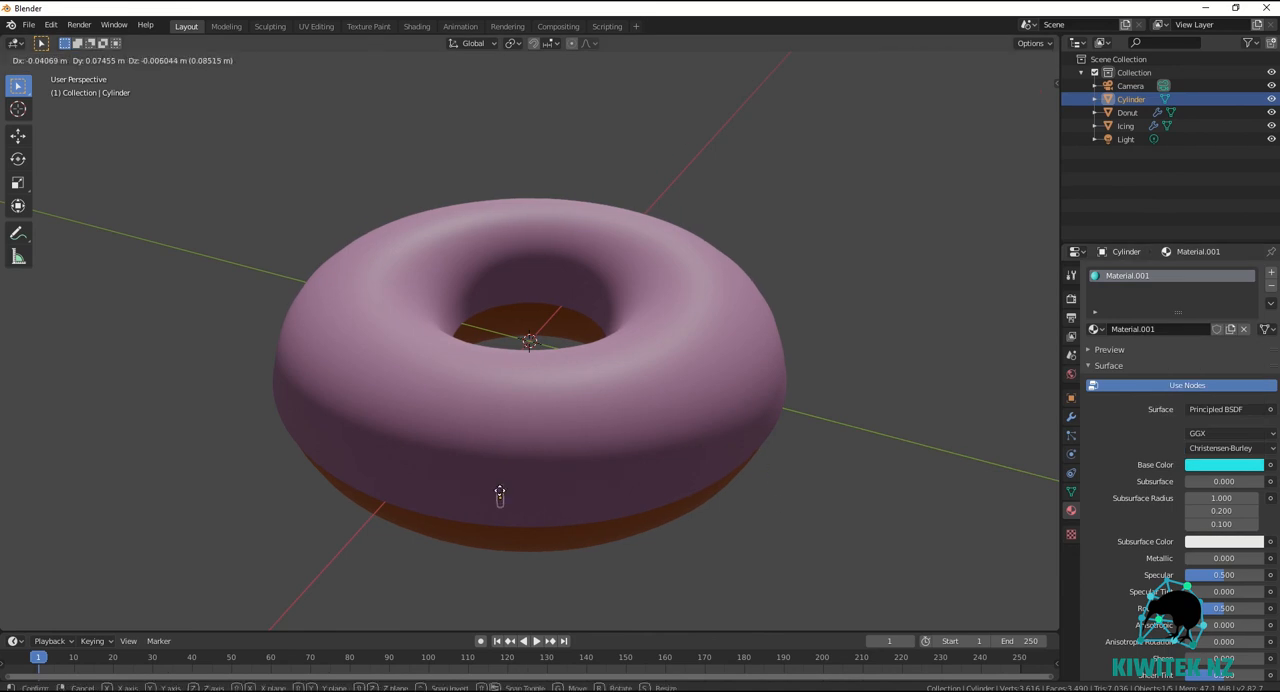
click(514, 366)
key(g)
key(x)
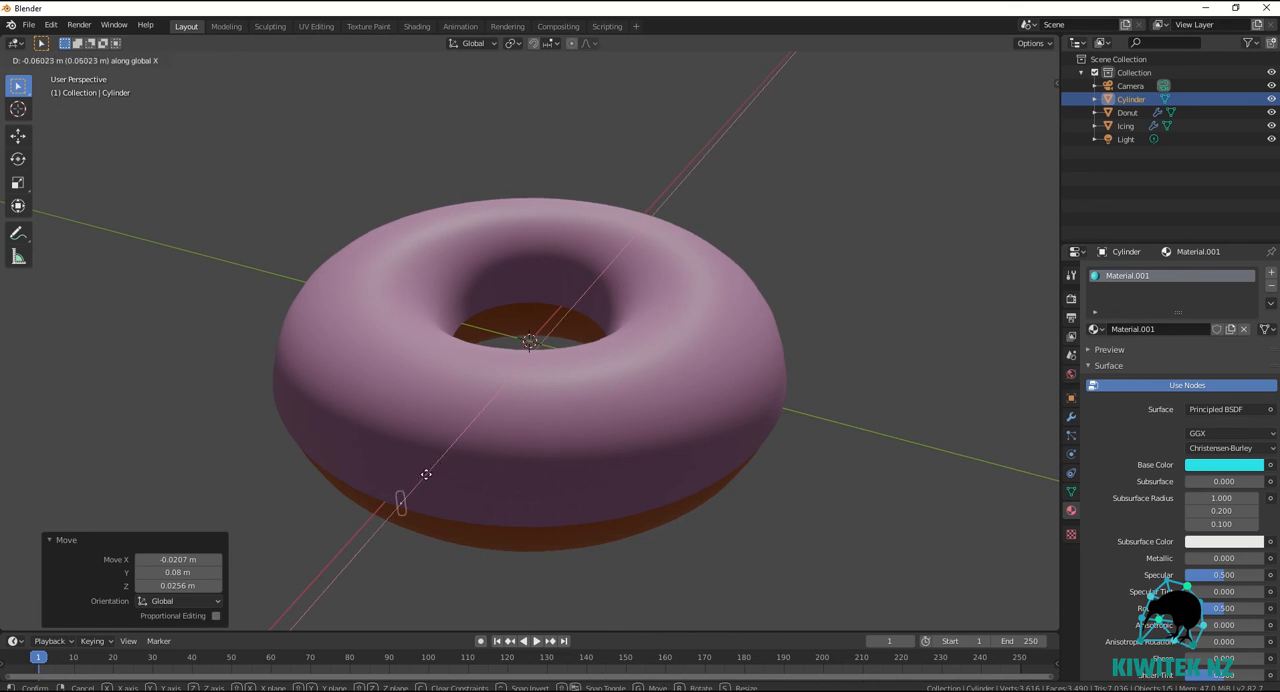
click(509, 379)
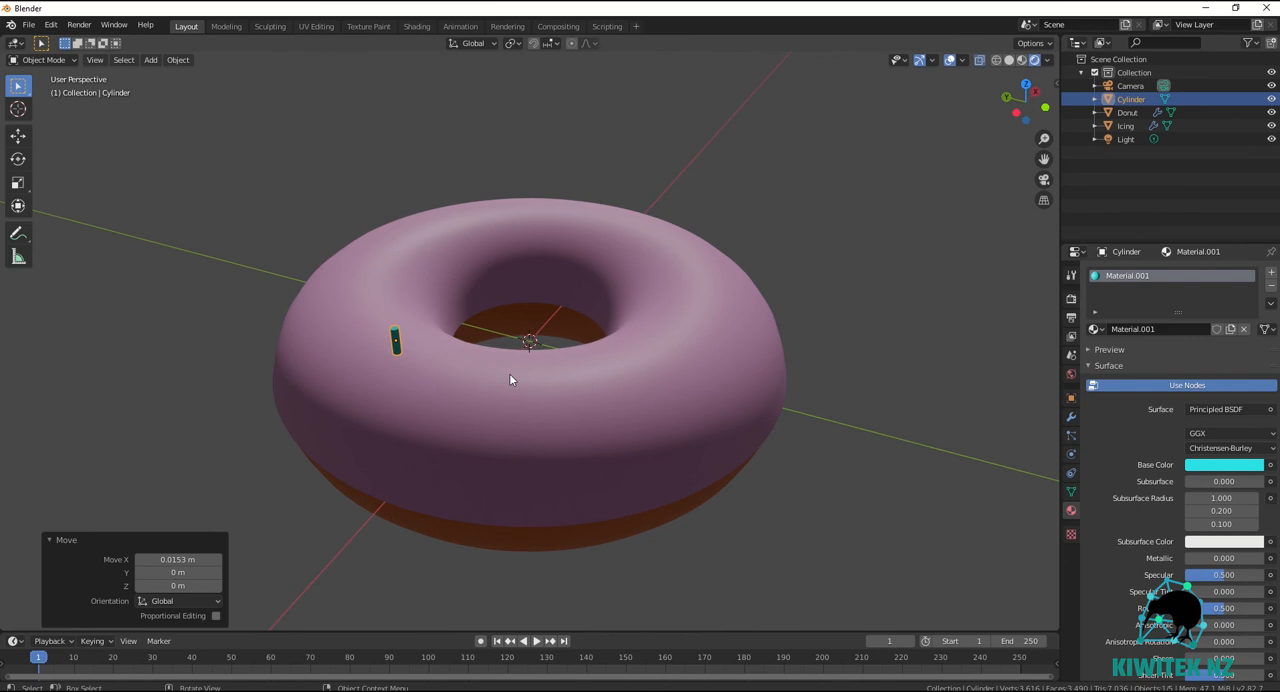
key(g)
key(z)
click(506, 424)
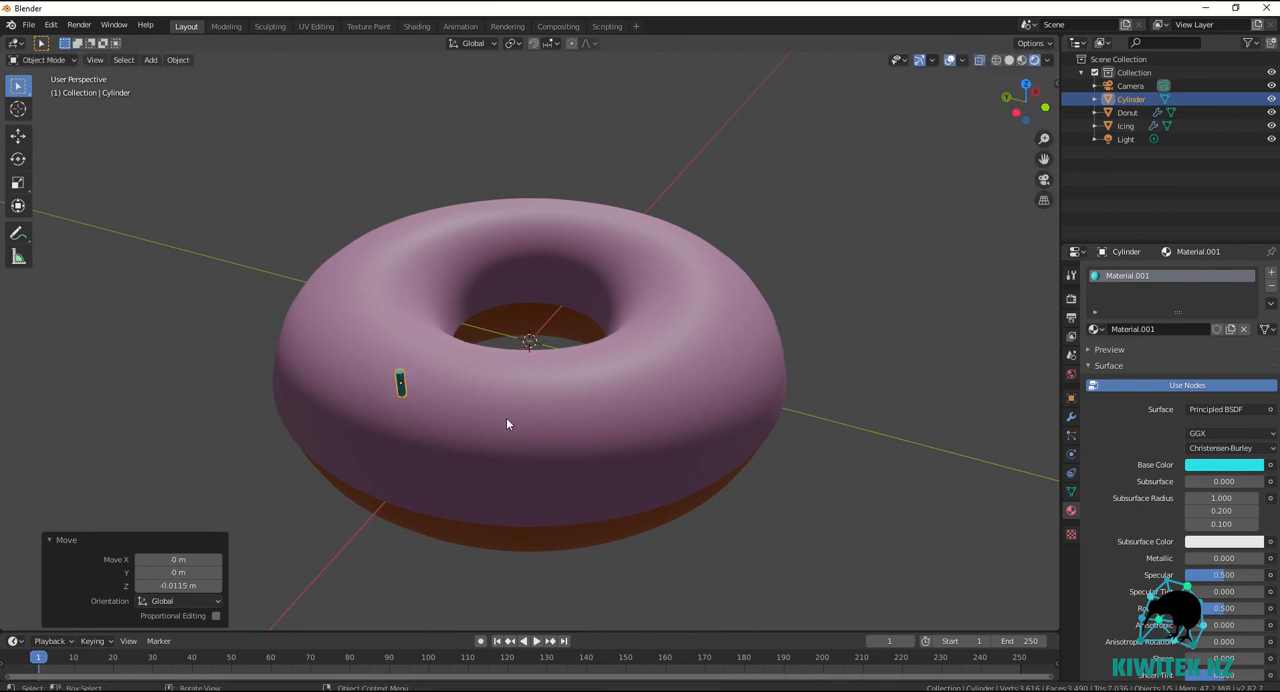
Rename the Cylinder object as Sprinkle.
click(1133, 102)
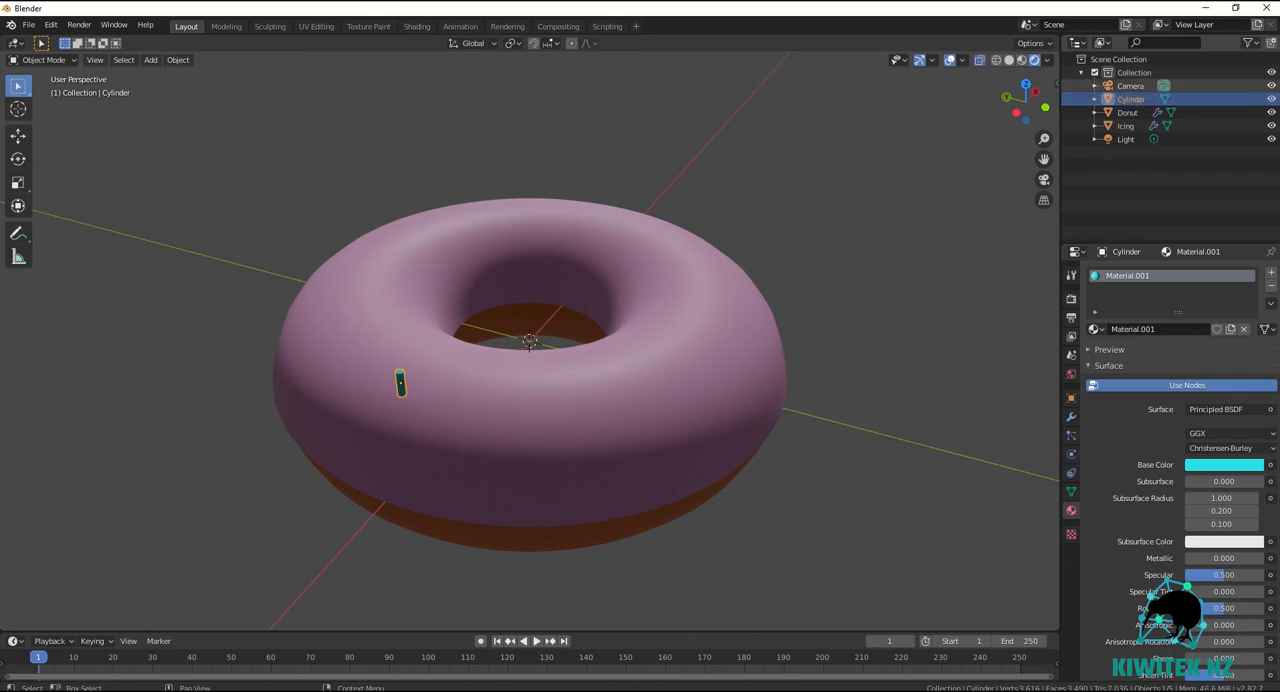
double_click(1133, 101)
text(Sprinkle)
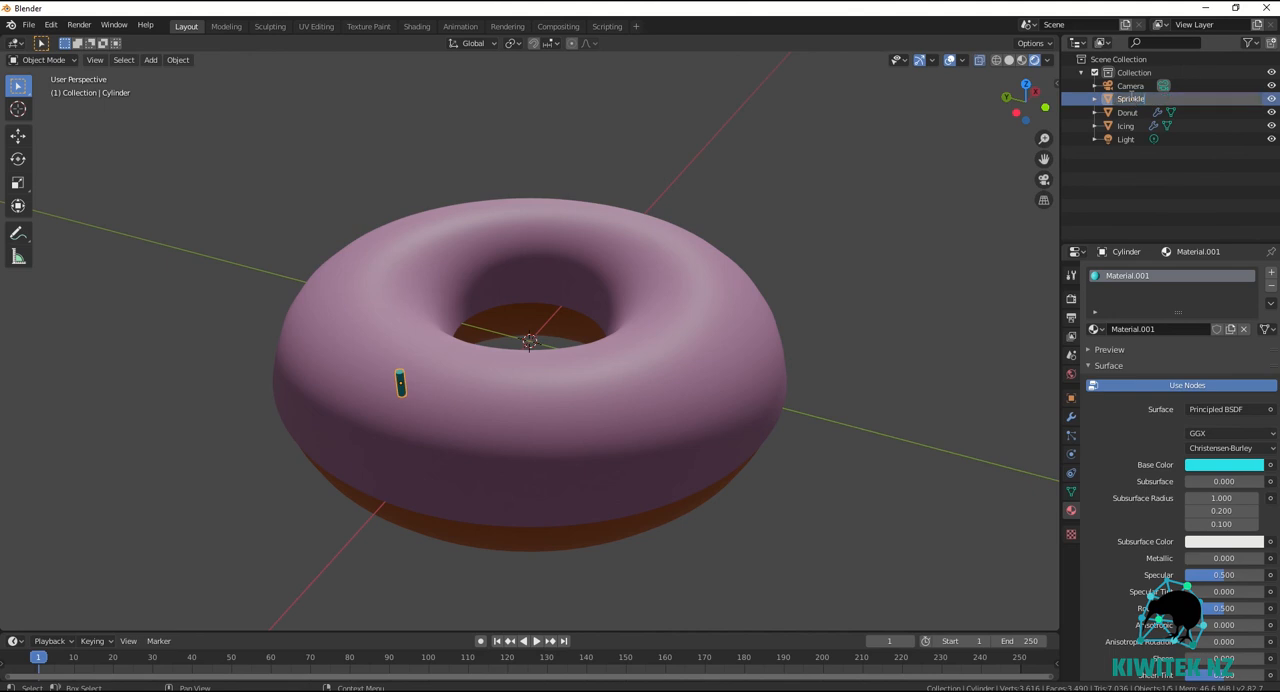
key(Return)
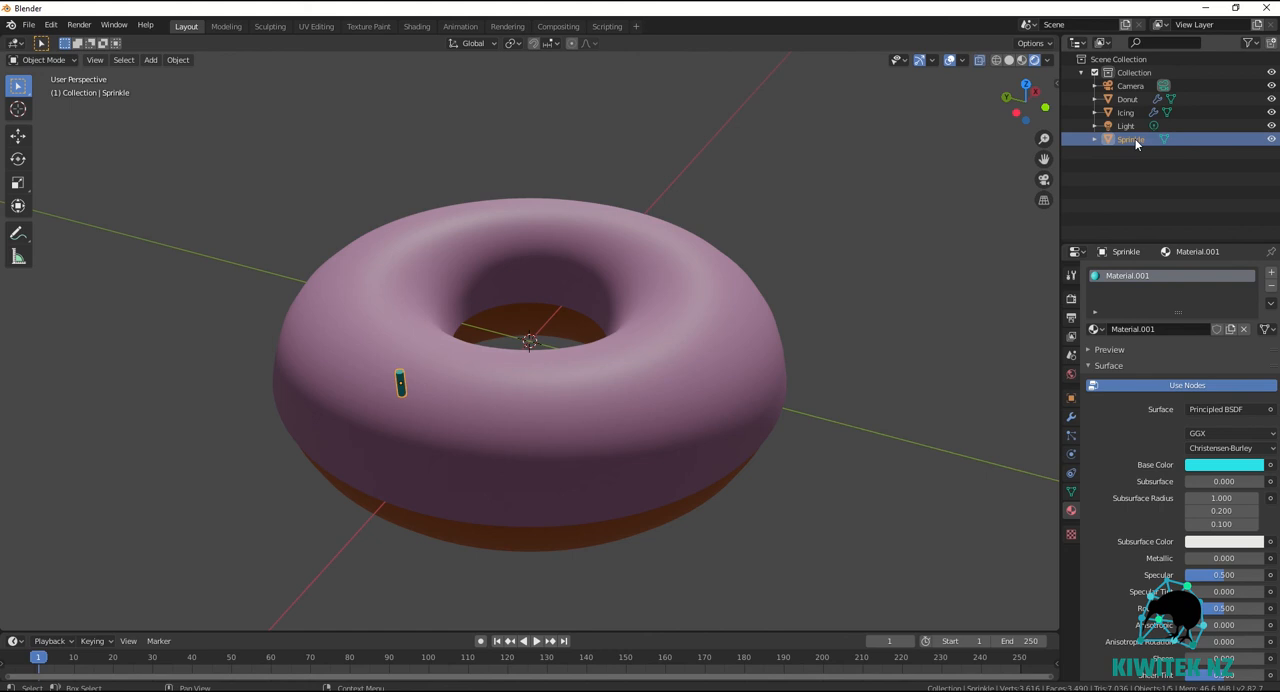
Move the Sprinkle object into a new collection named Sprinkles.
key(m)
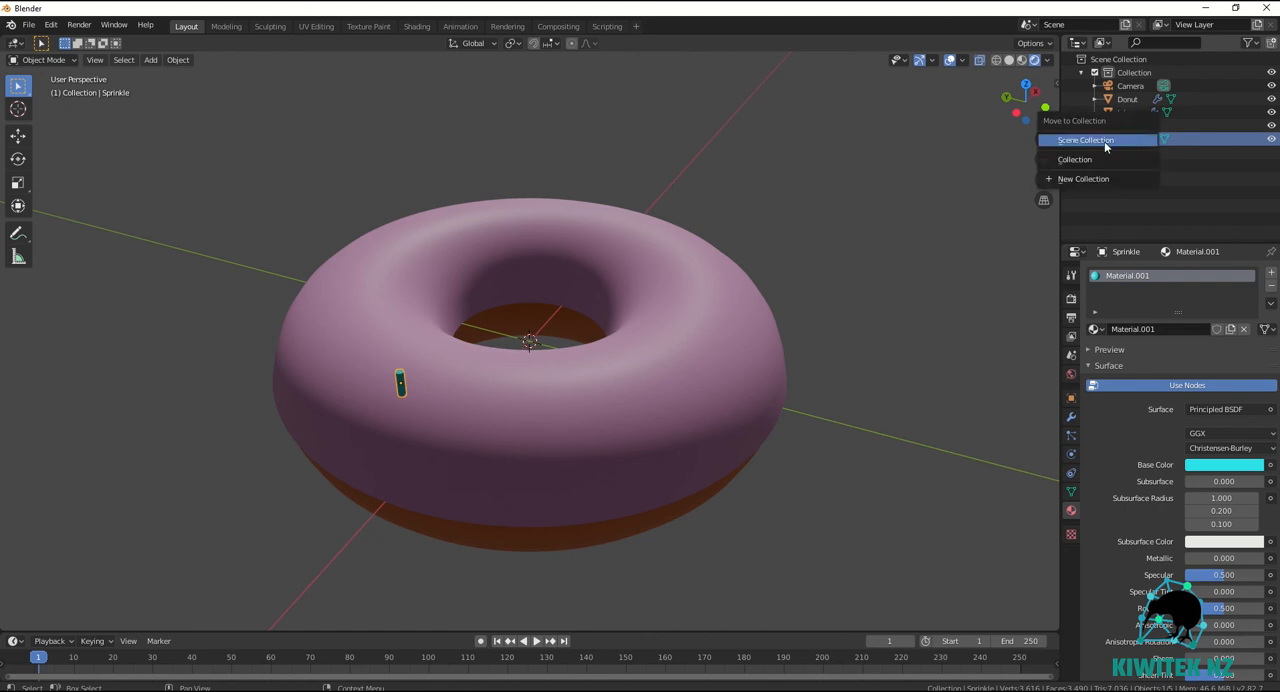
click(1096, 180)
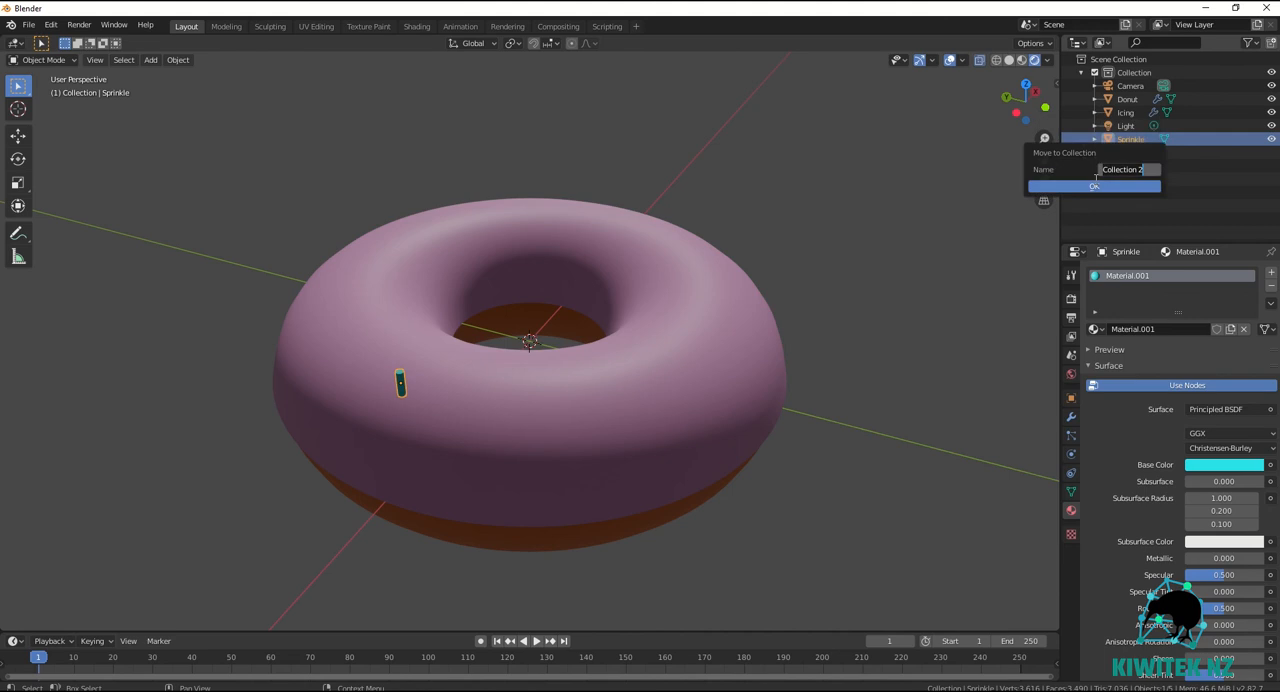
drag(1155, 167, 1094, 171)
text(Sprinkles)
key(Return)
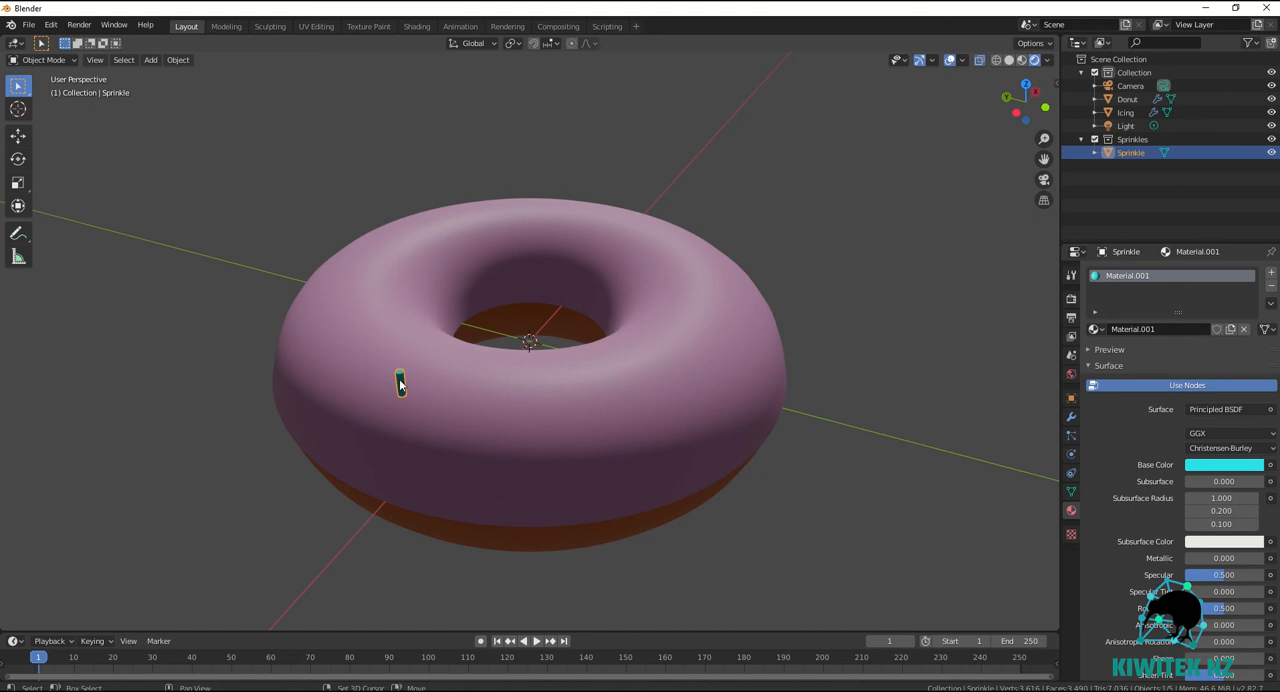
Duplicate the sprinkle four times and spread the copies around the icing's upper surface.
key(shift+d)
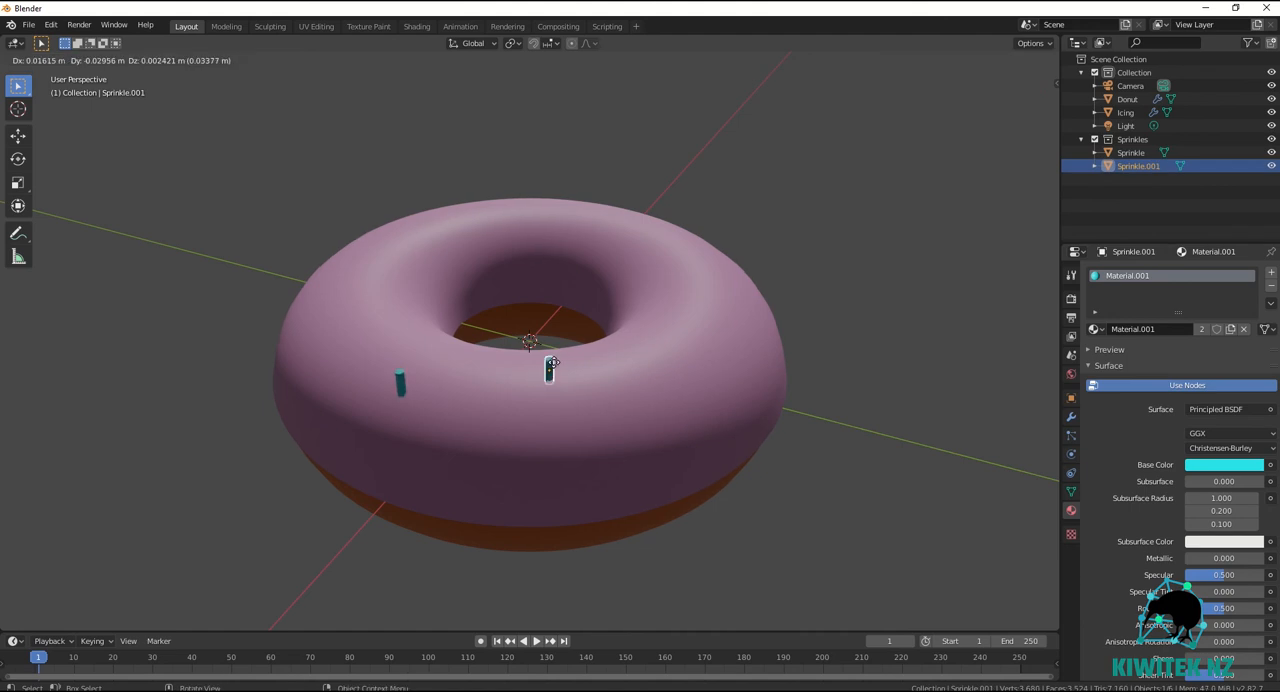
click(560, 368)
key(shift+d)
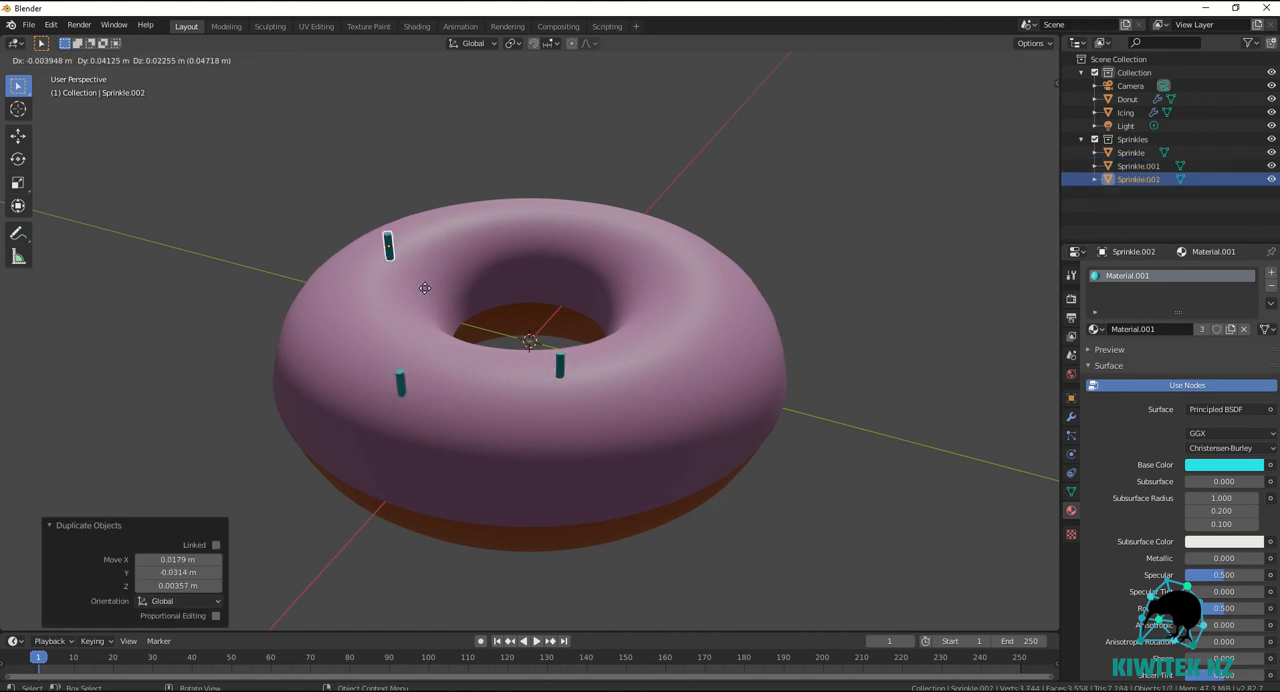
click(453, 309)
key(shift+d)
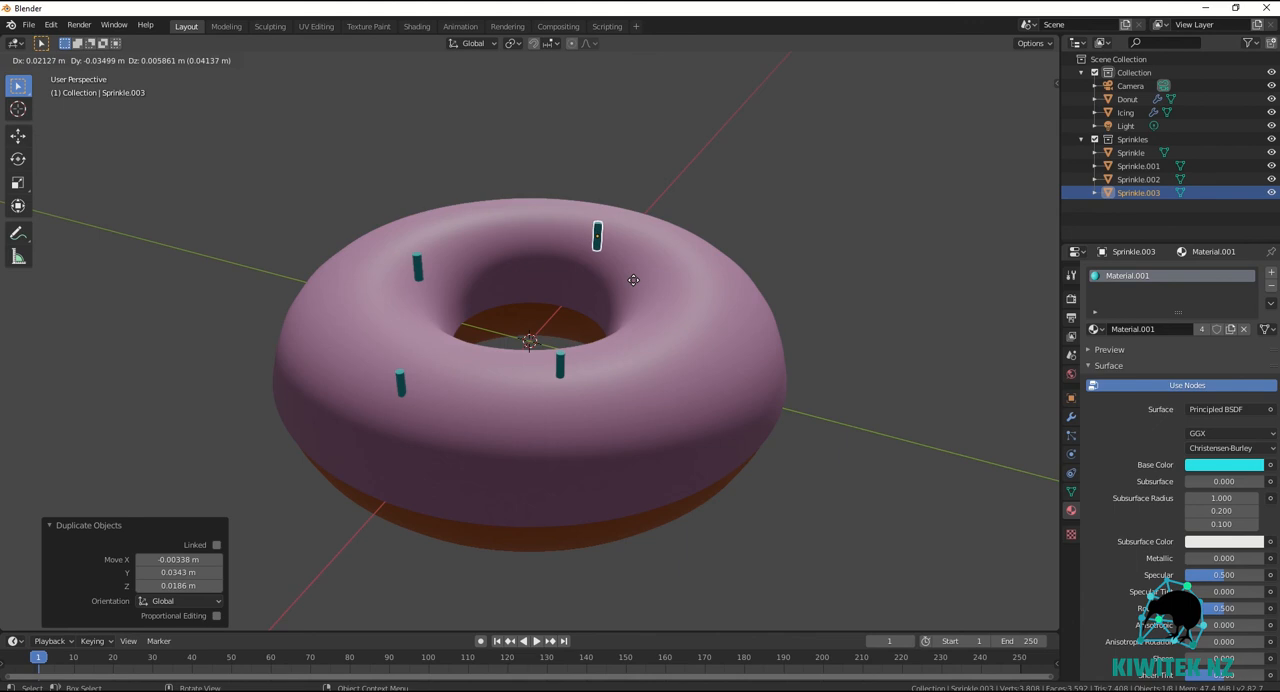
click(633, 291)
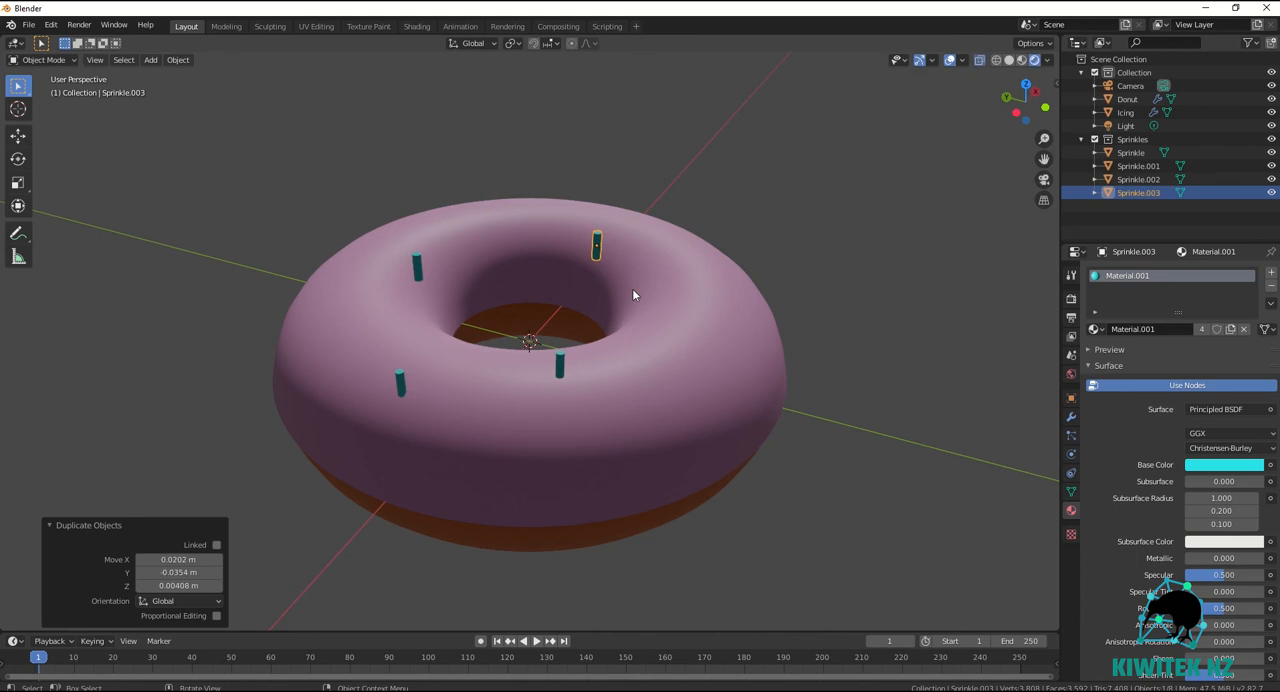
key(shift+d)
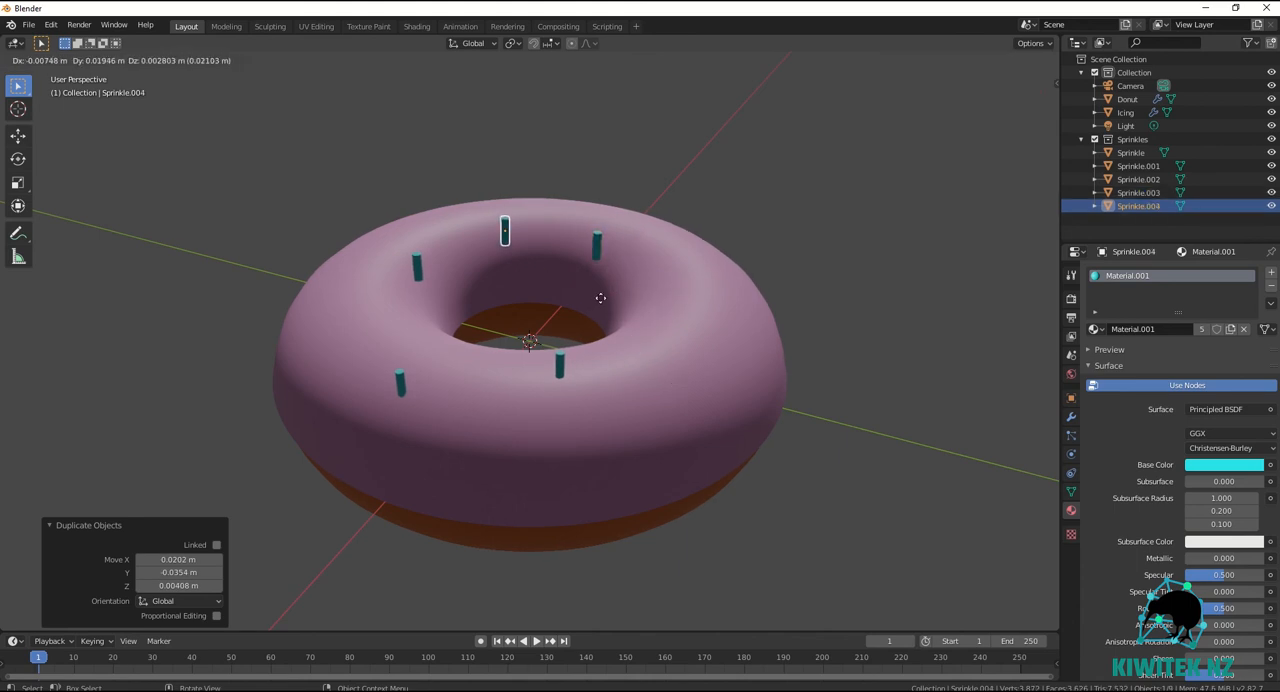
click(712, 410)
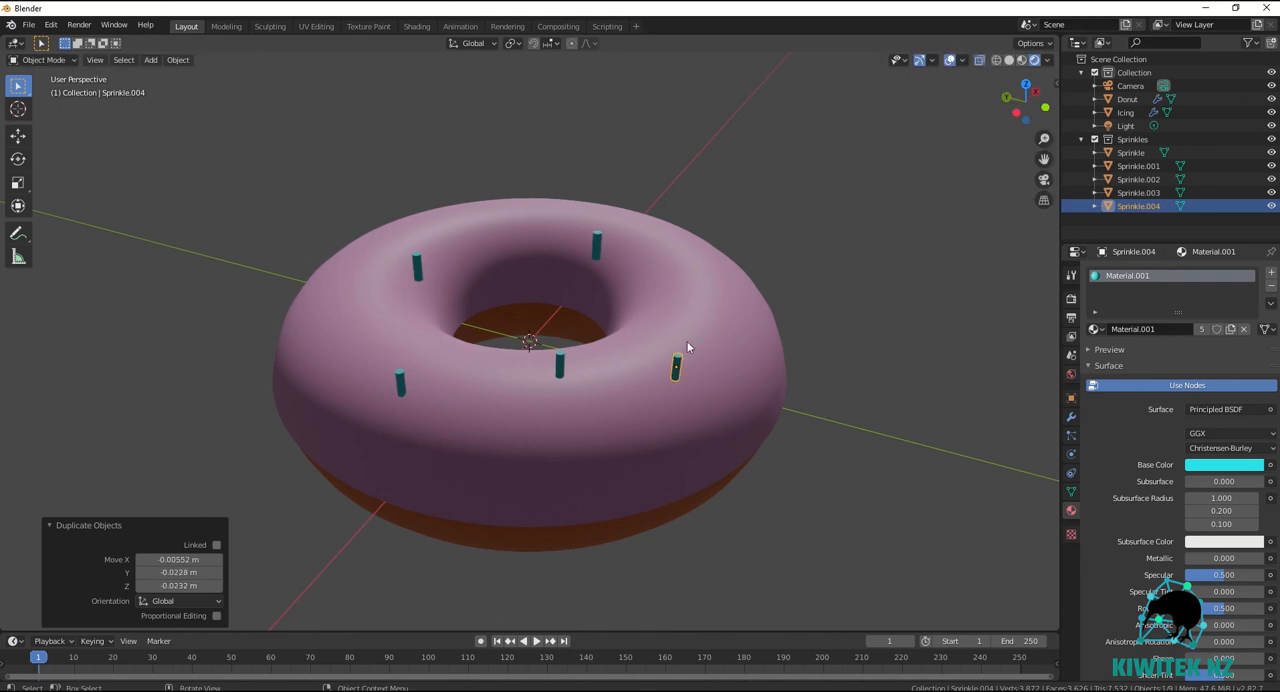
Rotate the three front sprinkles to different angles in the view plane, turning the one farthest along the front right by about 76°.
key(r)
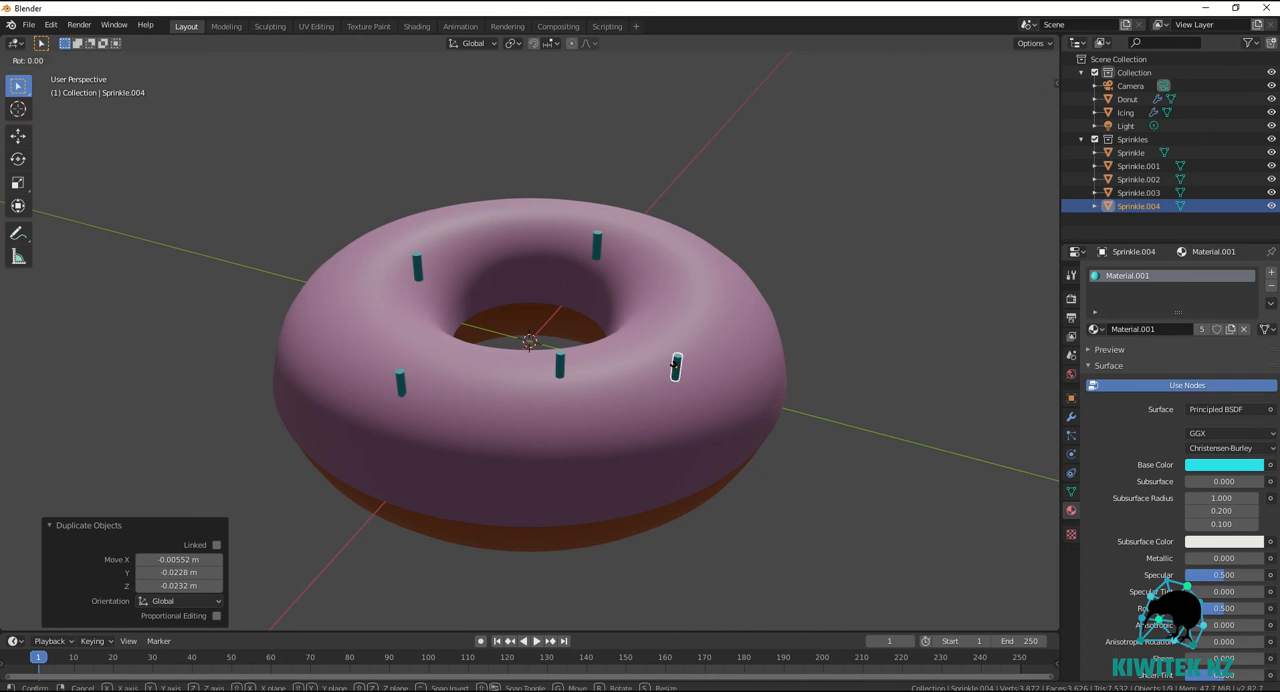
click(690, 338)
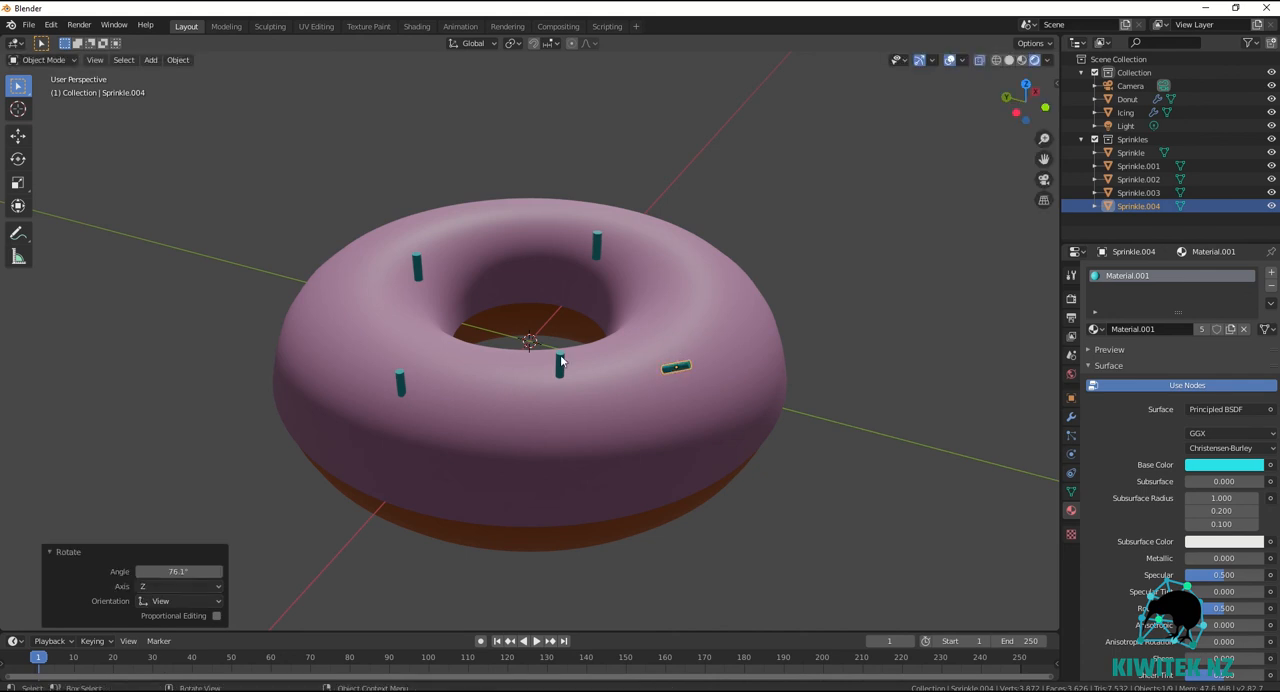
click(560, 362)
key(r)
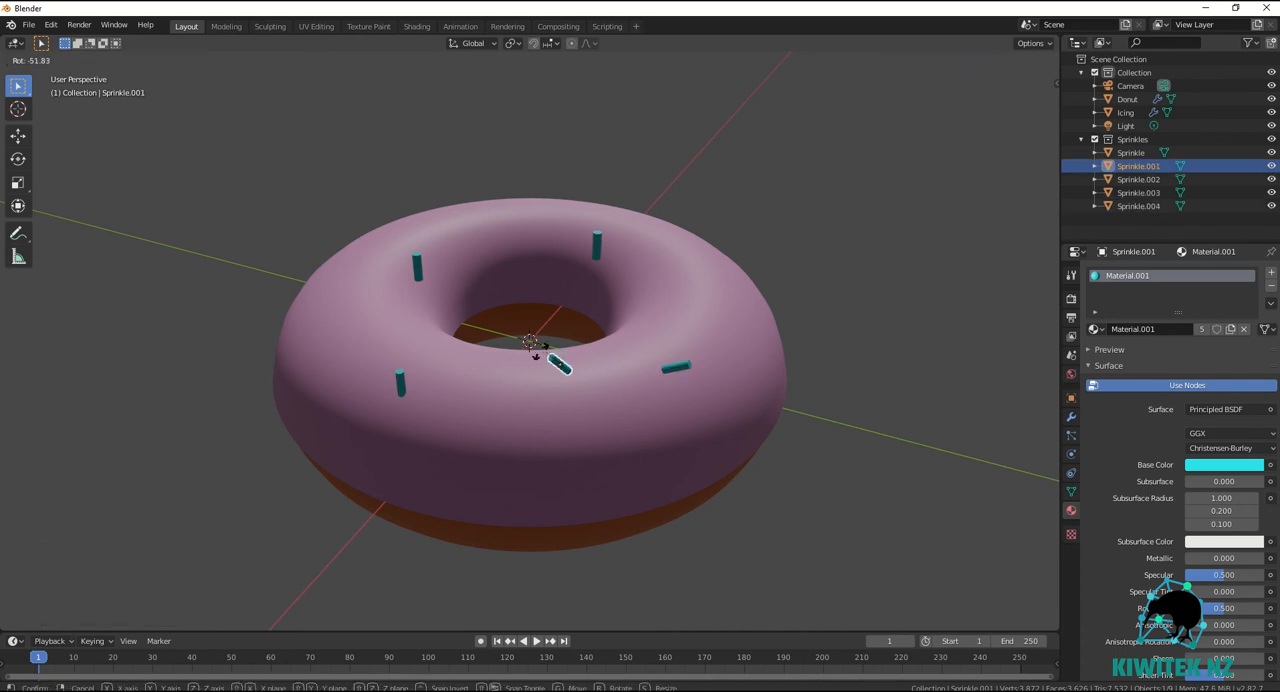
click(535, 357)
click(401, 385)
key(r)
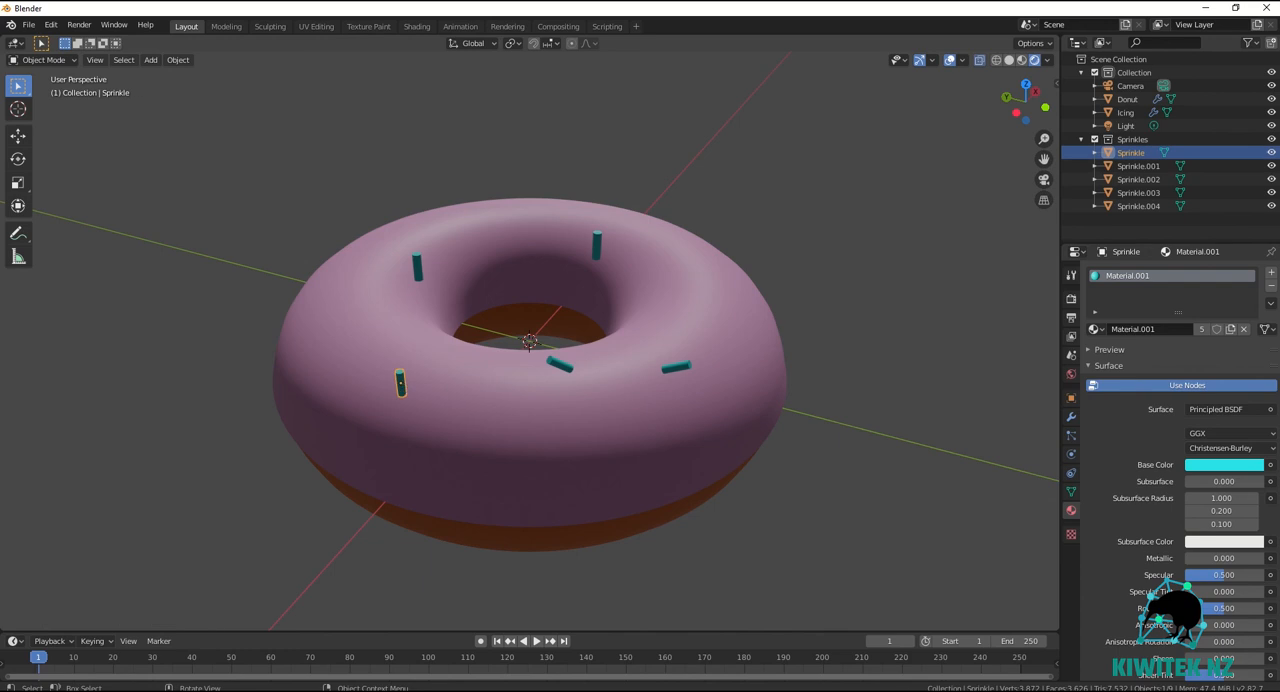
click(429, 377)
Rotate the two rear sprinkles in the view plane, one by about 88.7° and the one across the hole by about -119°.
click(418, 268)
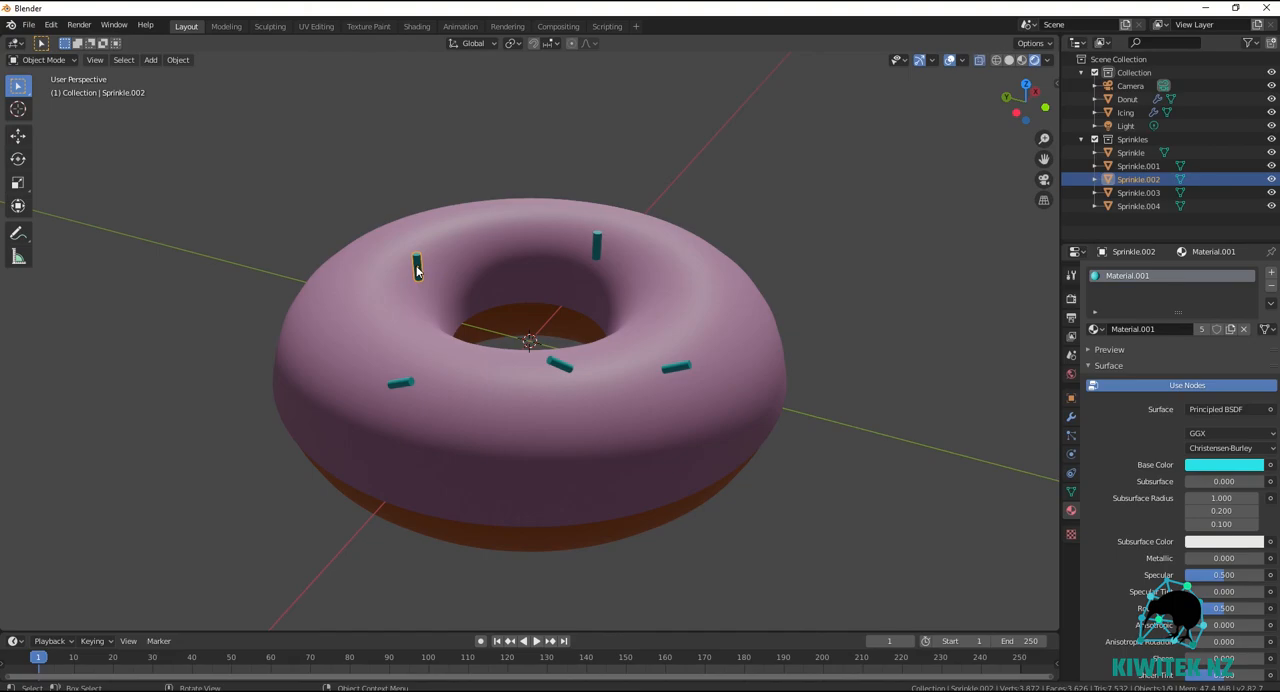
key(r)
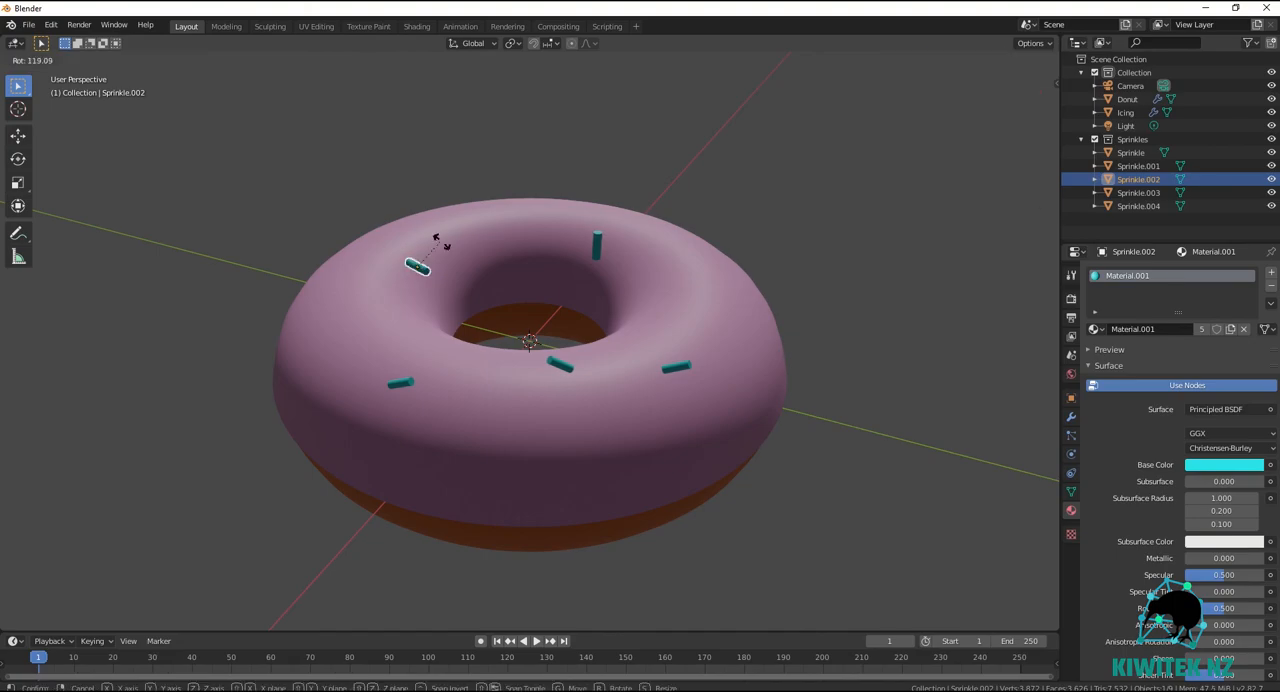
click(423, 246)
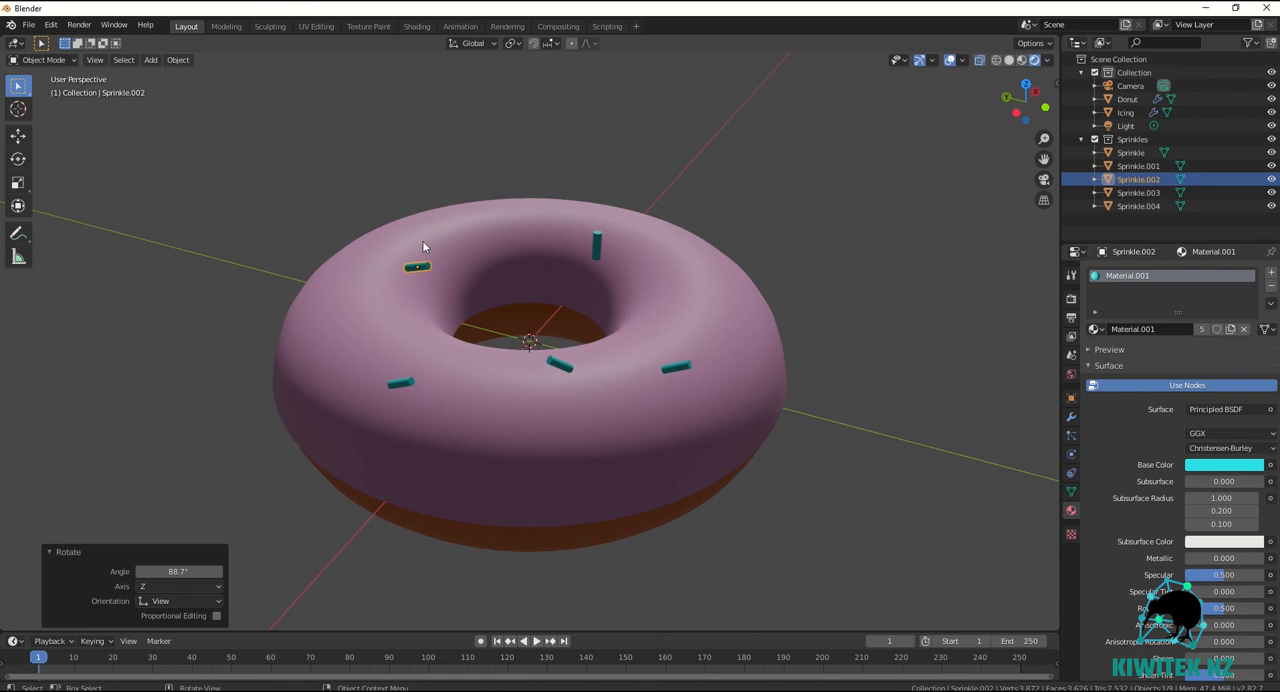
click(598, 244)
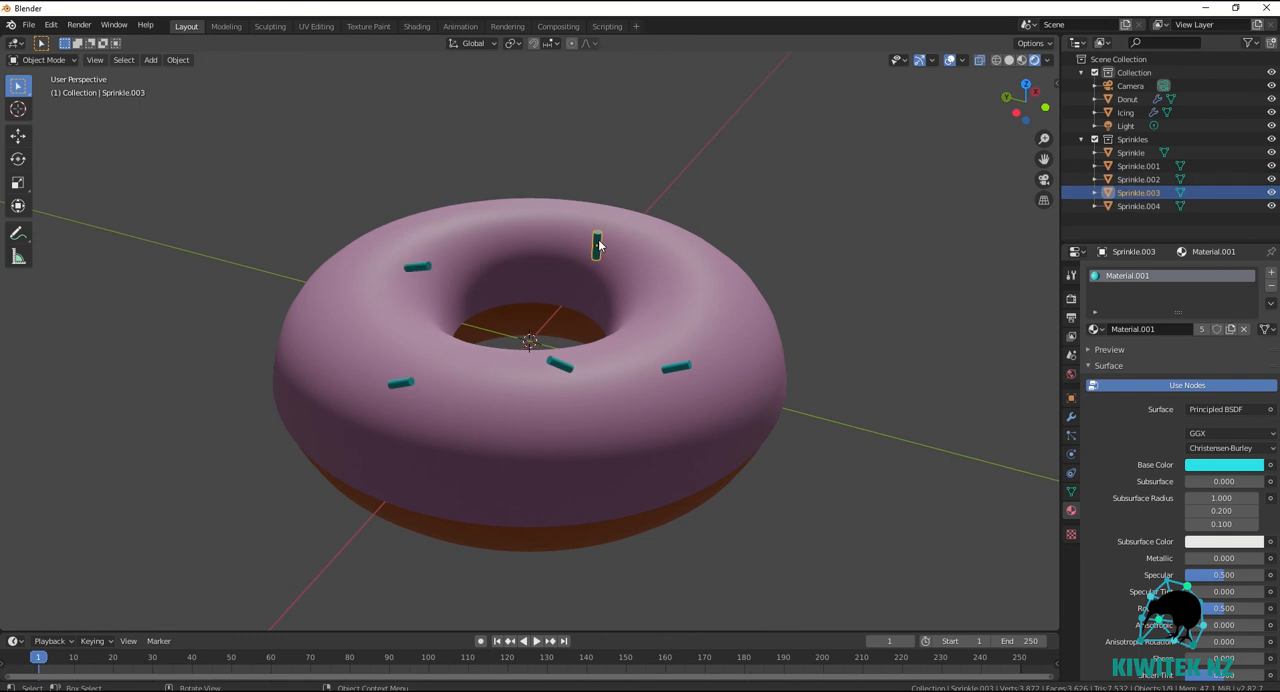
key(r)
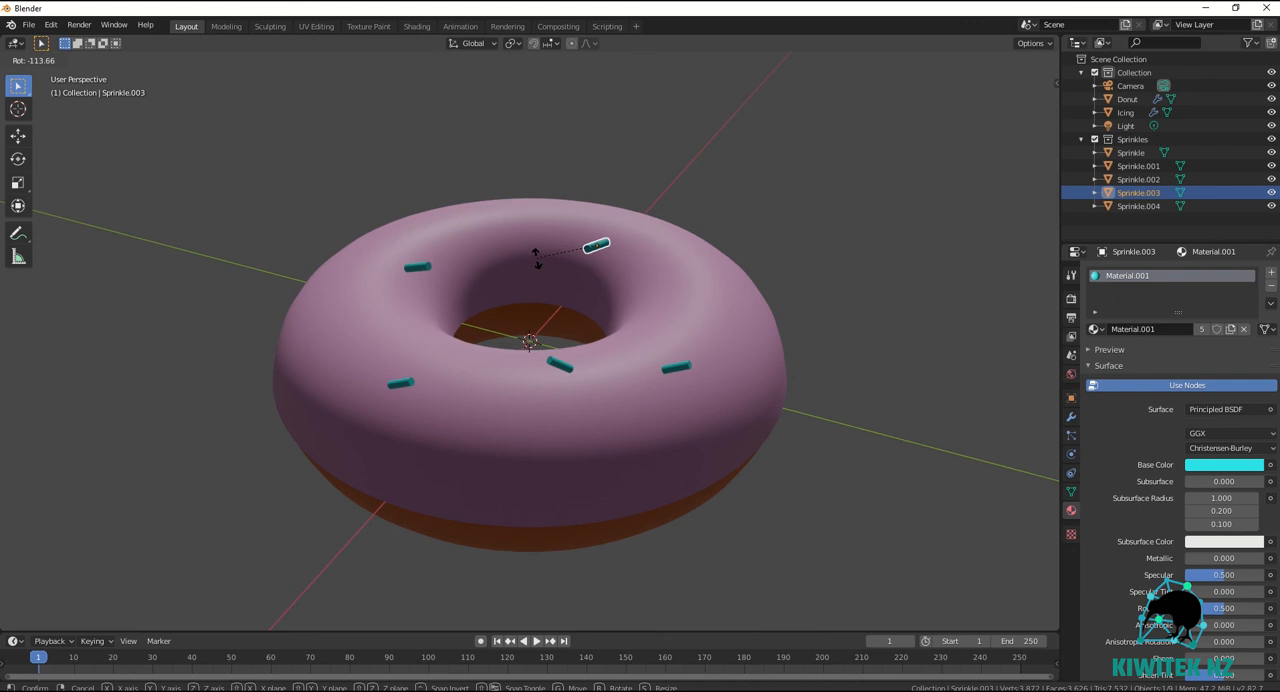
click(547, 262)
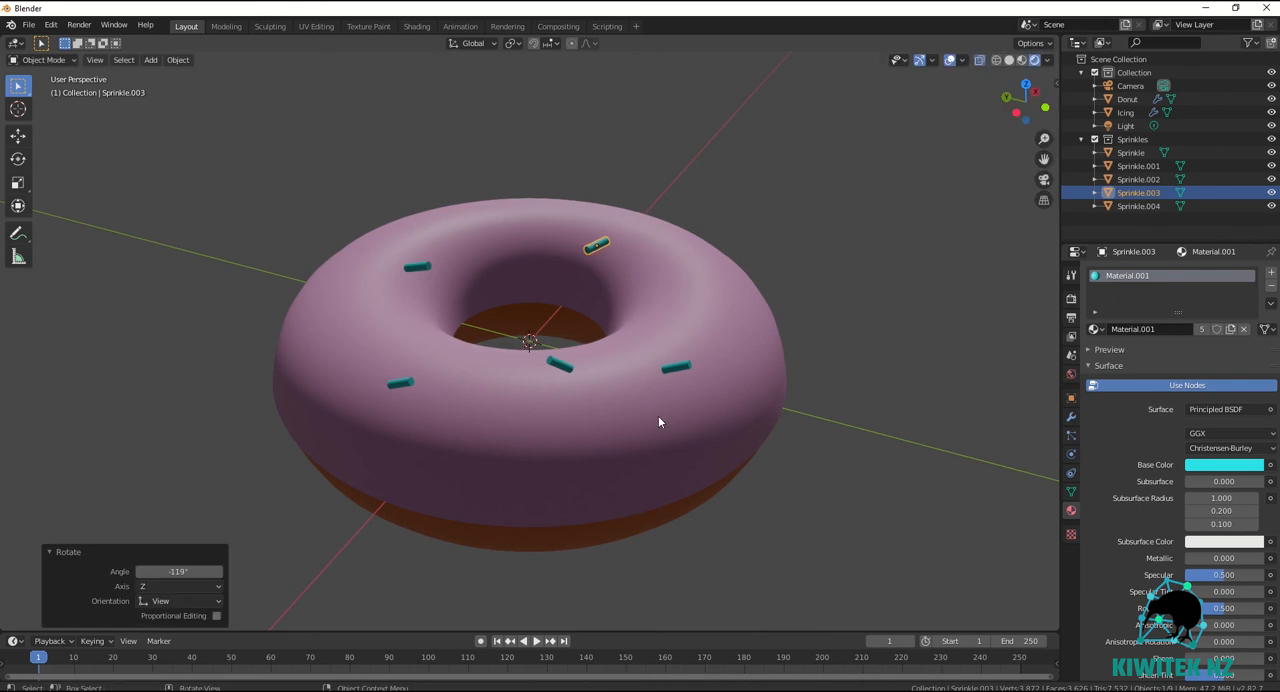
Select all five sprinkle objects in the Sprinkles collection.
click(1132, 139)
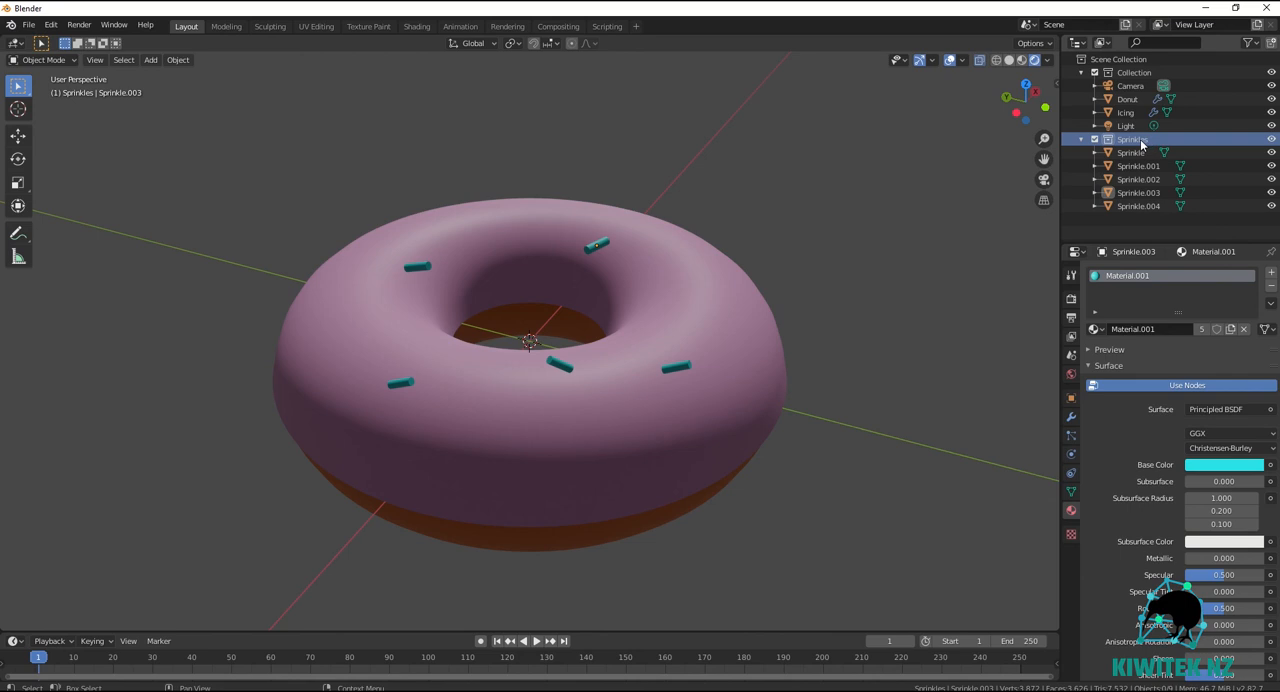
click(1138, 156)
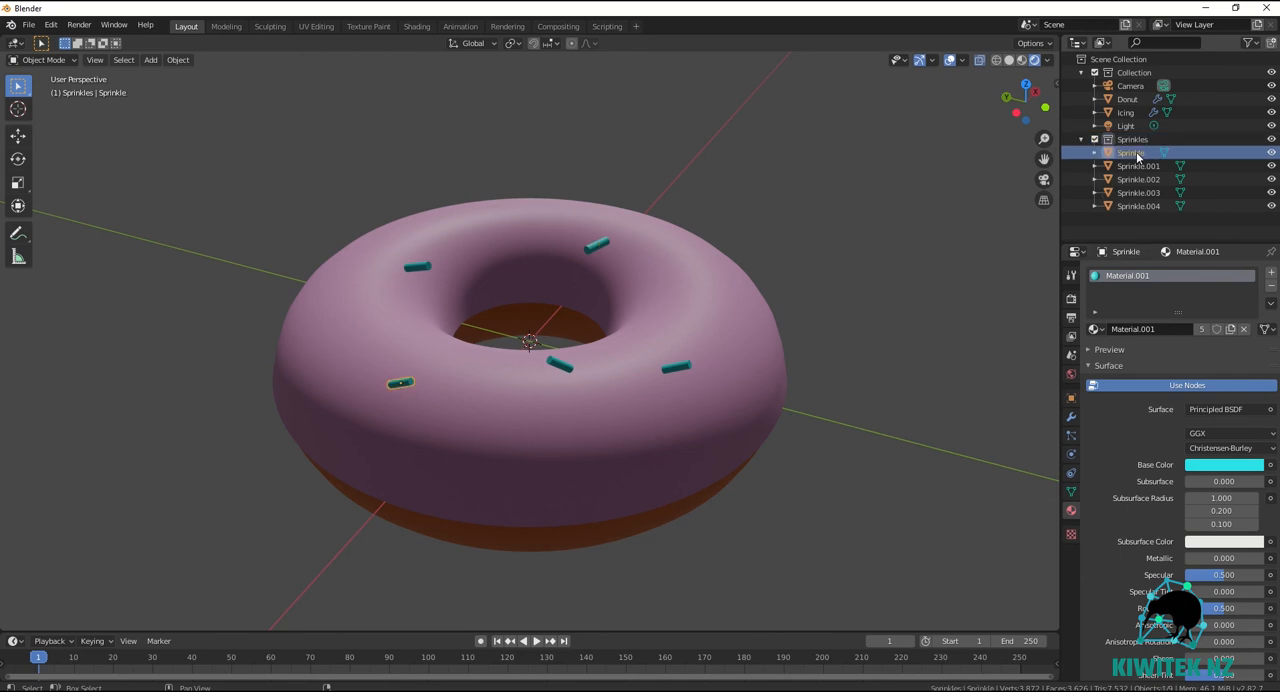
key(shift+Down)
key(shift+Down)
key(shift+Down)
key(shift+Down)
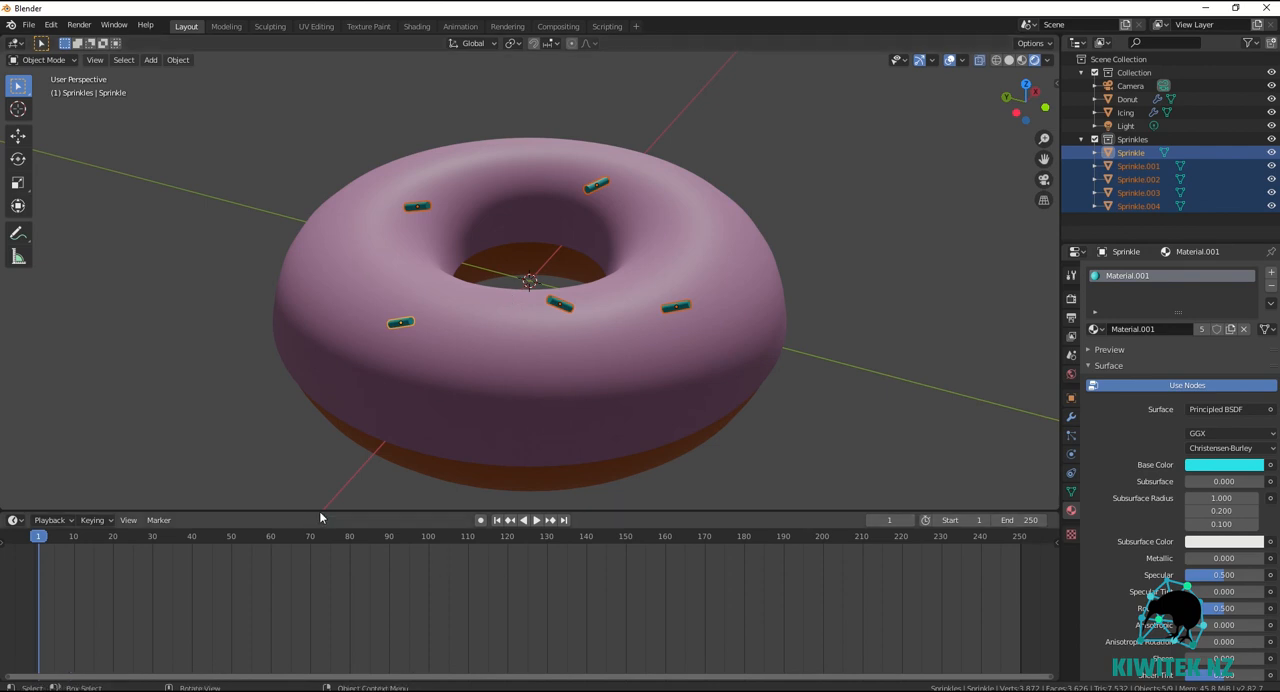
Enlarge the timeline and set the animation's end frame to 48, checking the frame range in the scene's output properties.
drag(322, 509, 322, 504)
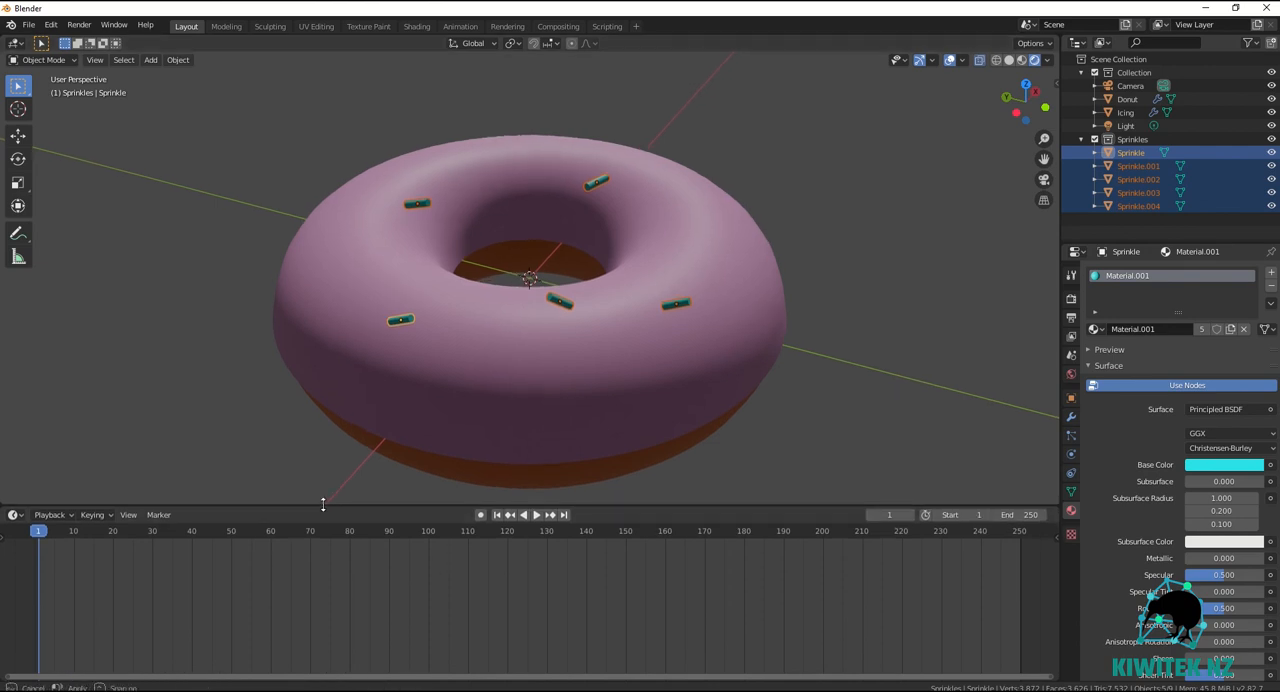
click(1031, 514)
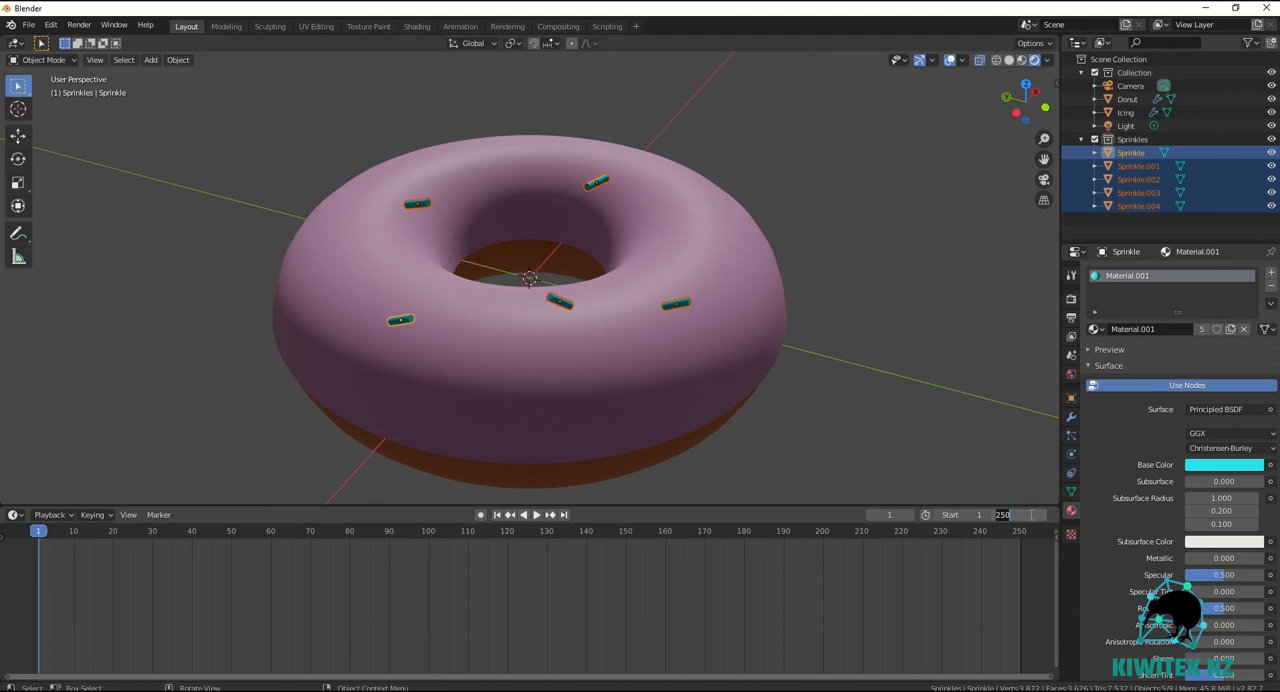
text(48)
key(Return)
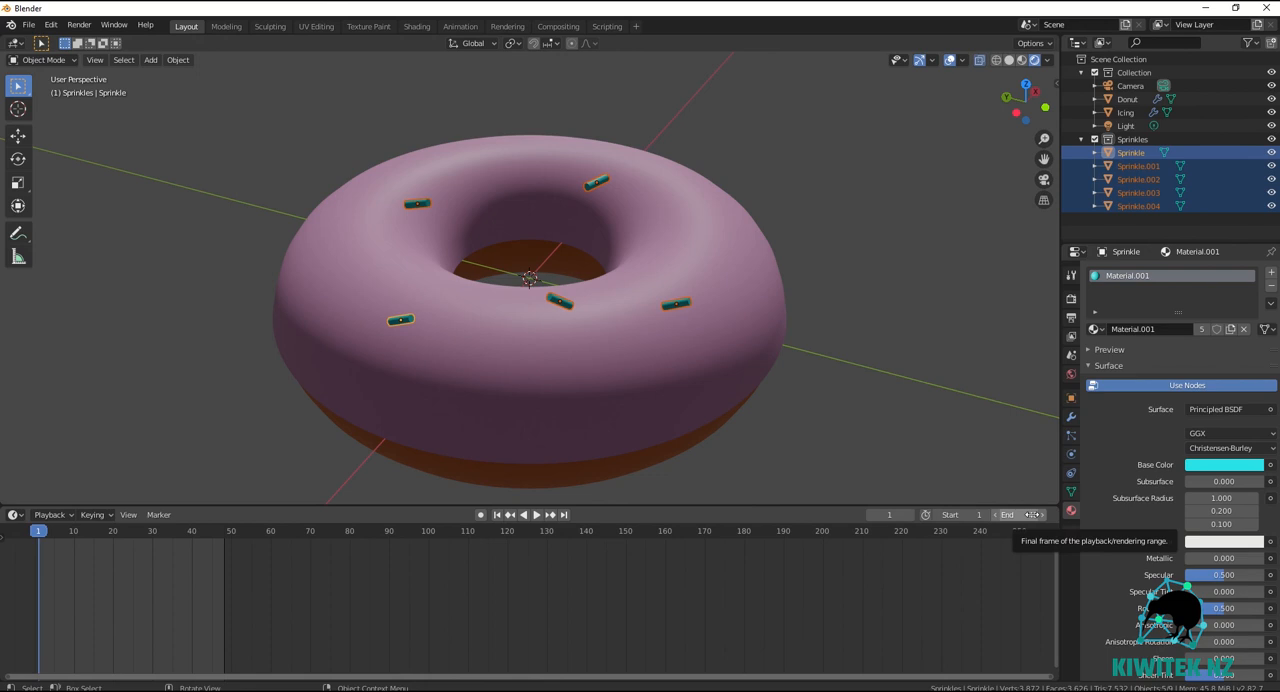
click(1071, 298)
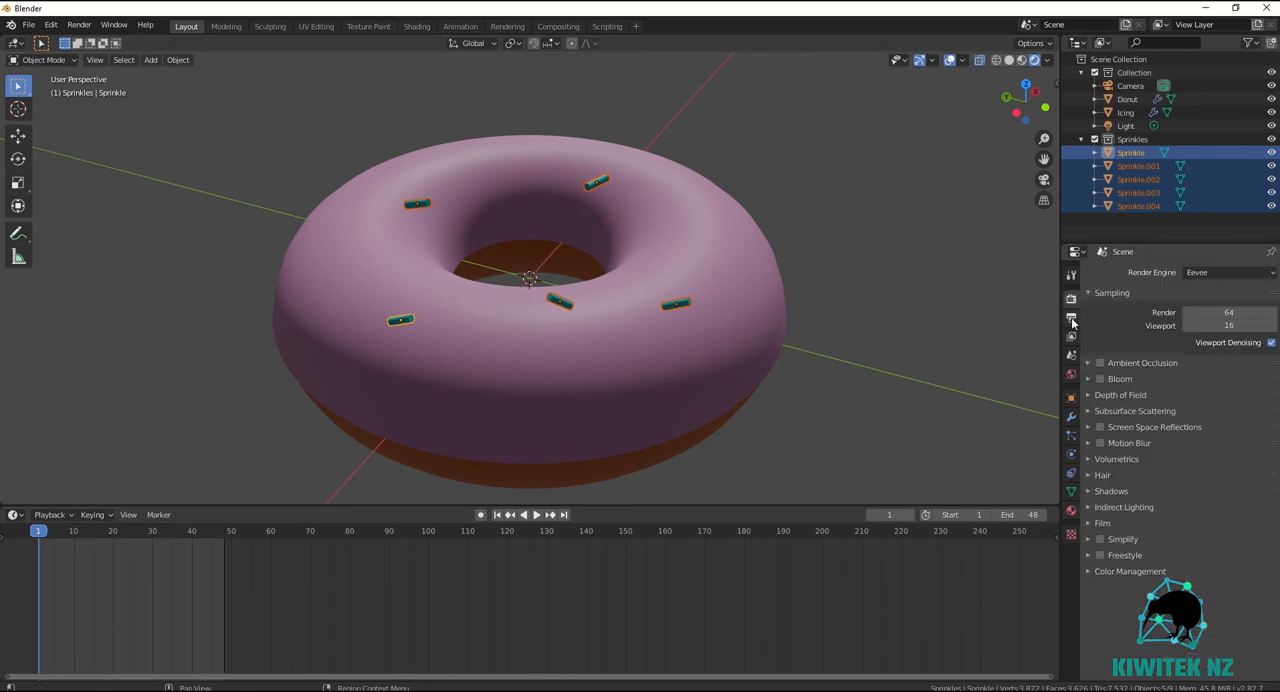
click(1072, 318)
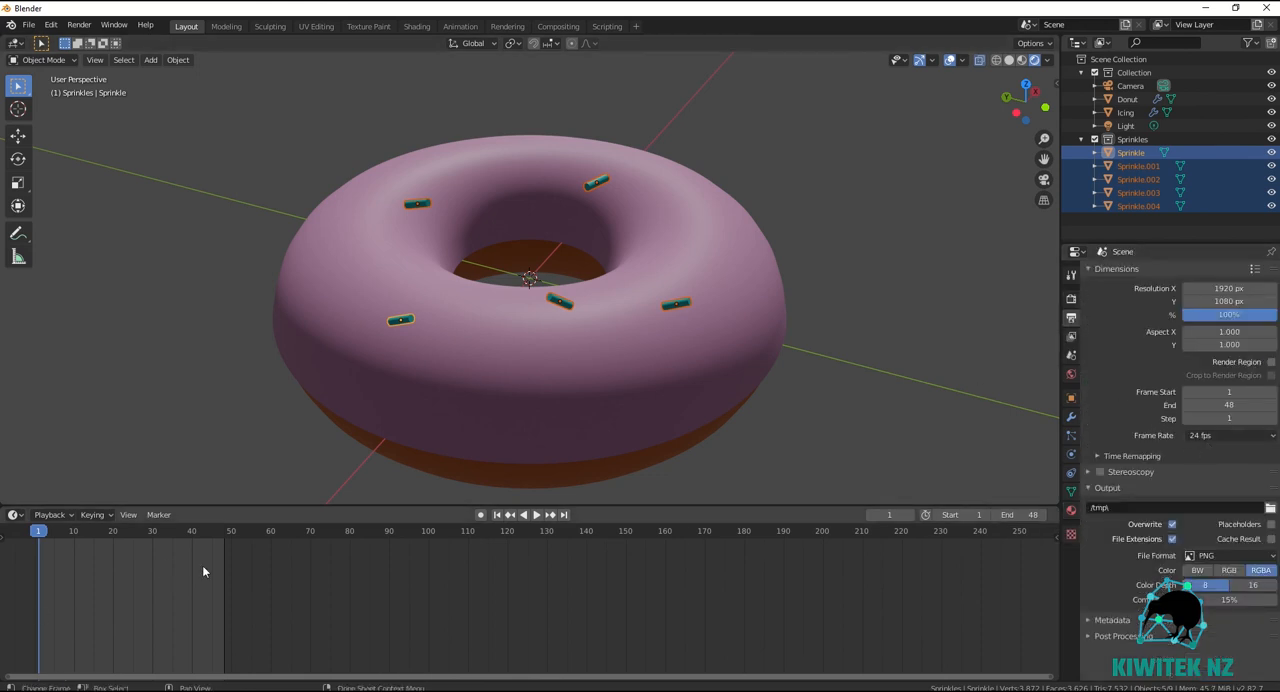
Insert a LocRotScale keyframe for the selected sprinkles at frame 48.
click(223, 534)
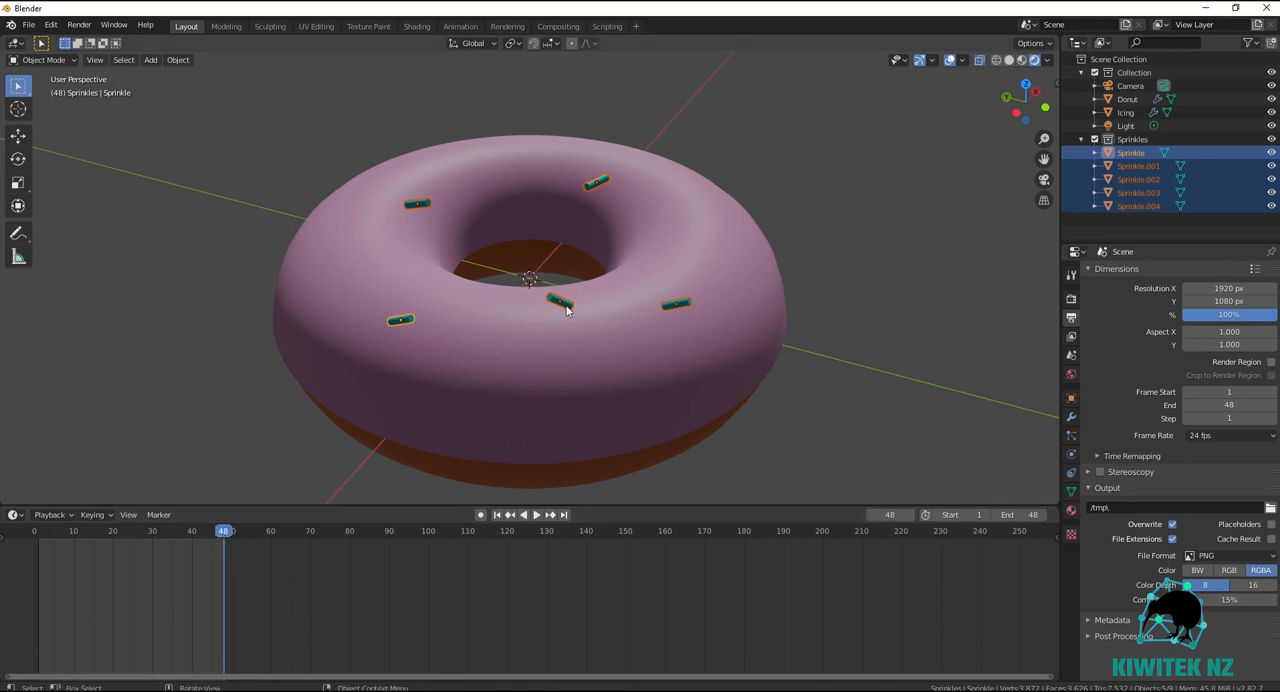
key(i)
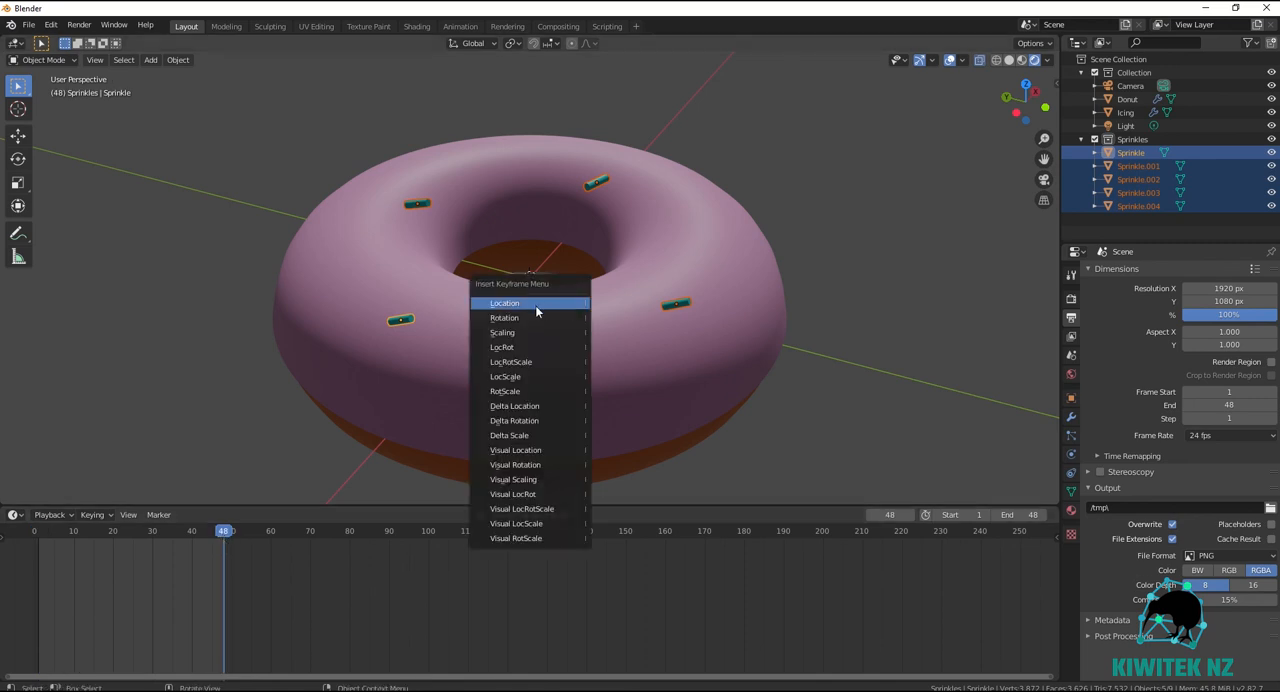
click(540, 362)
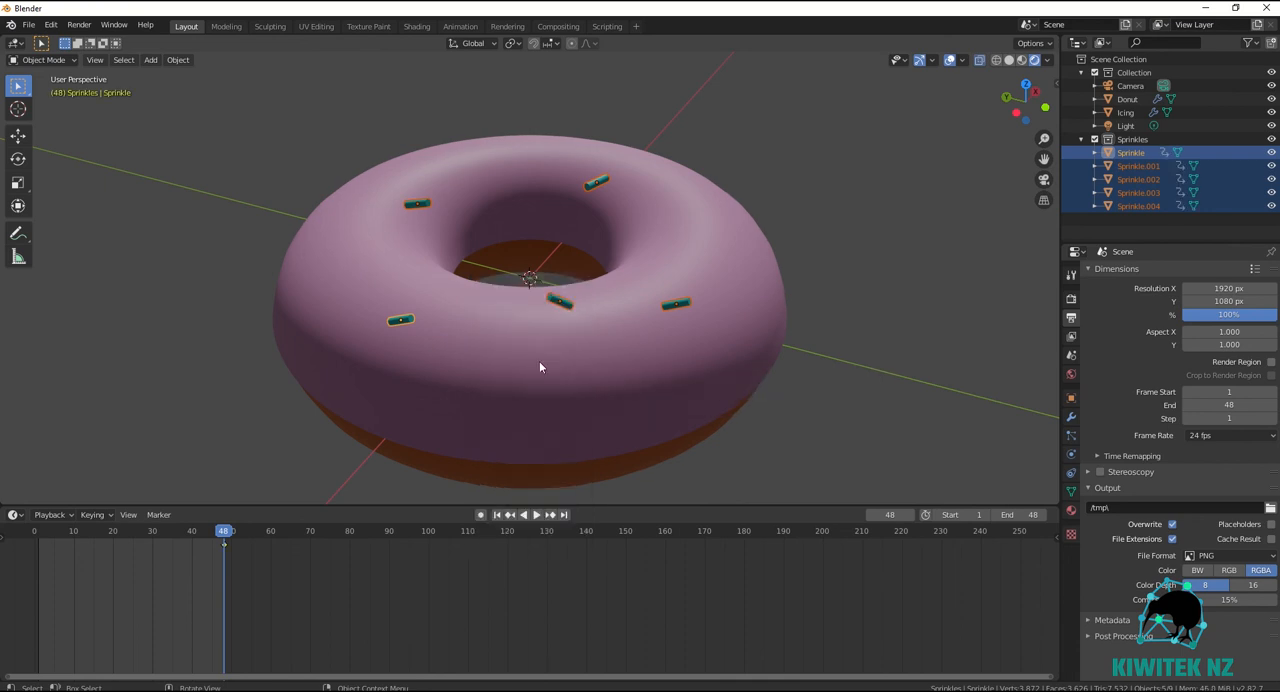
Expand the timeline's channel list and look through the keyframed channels of the sprinkles.
click(4, 538)
click(6, 546)
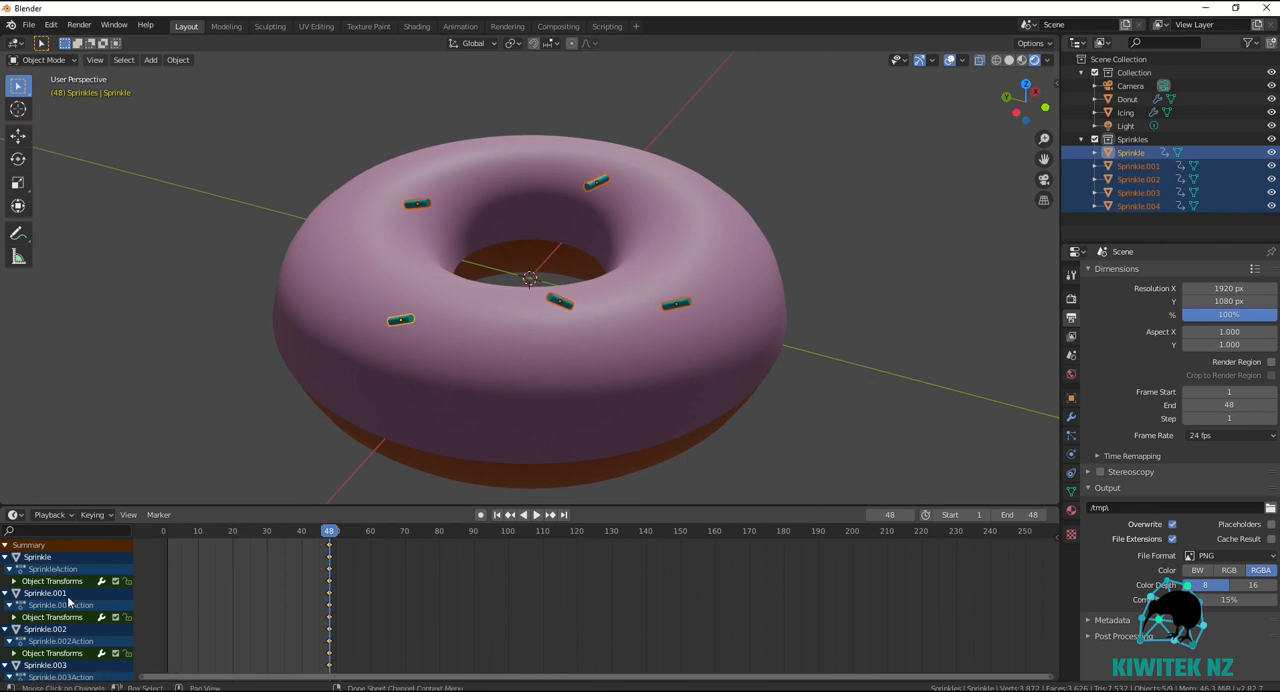
scroll(79, 655, down, 3)
scroll(80, 666, up, 3)
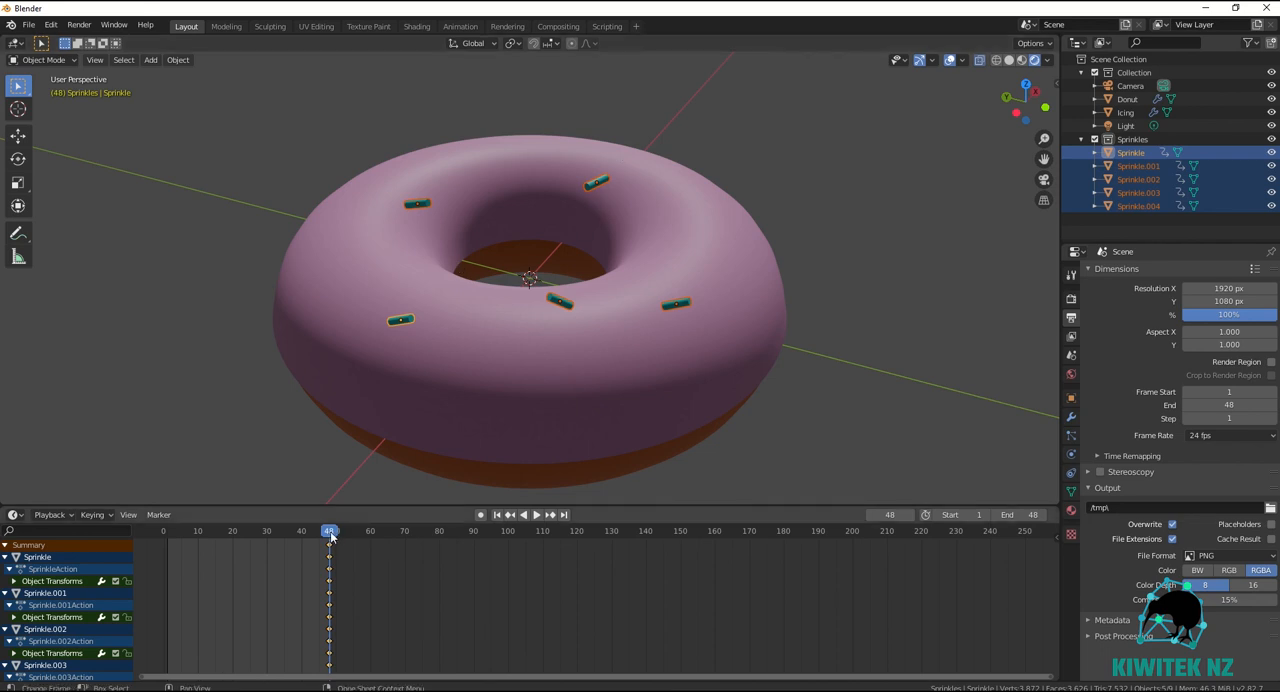
At frame 30, rotate the selected sprinkles about 83° around the global Z axis and insert a LocRotScale keyframe.
key(space)
drag(294, 540, 266, 541)
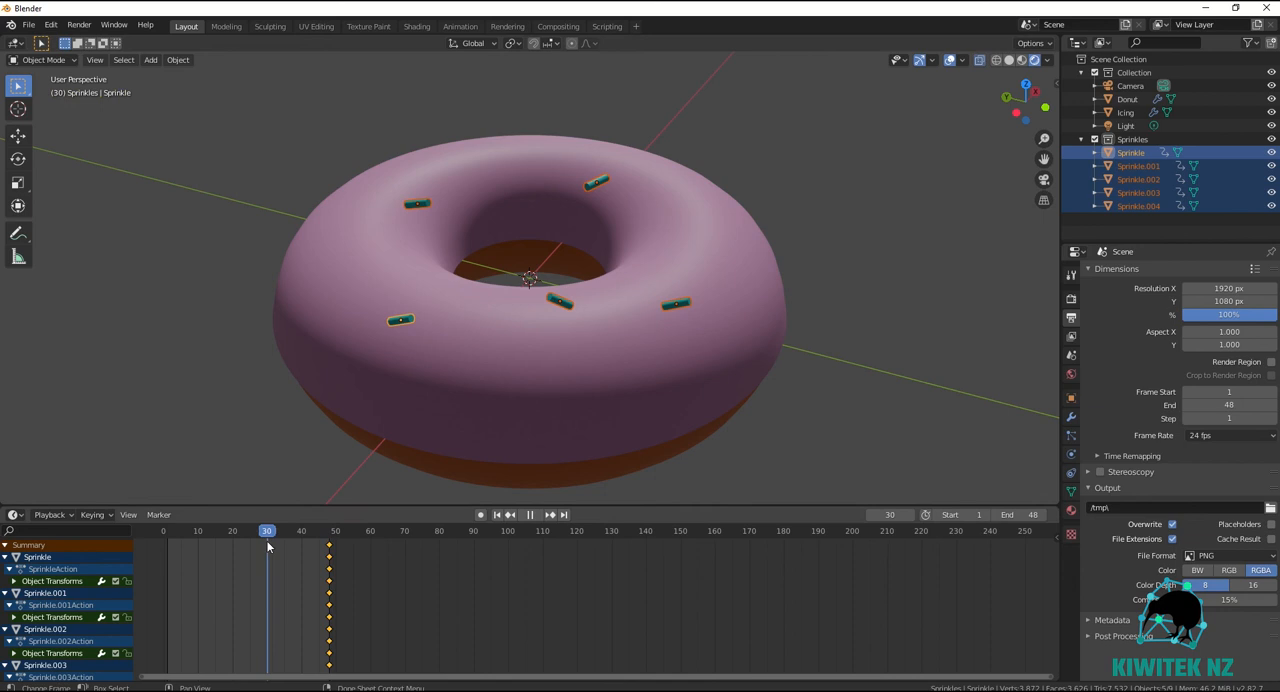
key(space)
key(r)
mouse_move(424, 166)
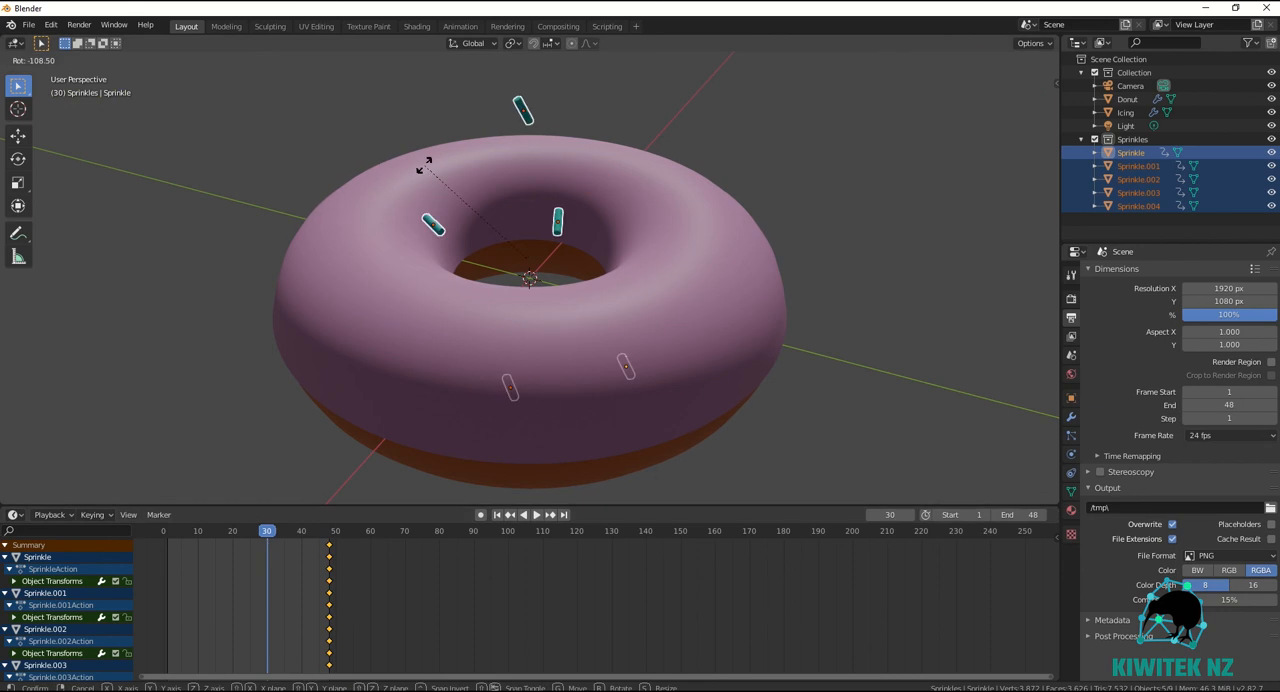
key(z)
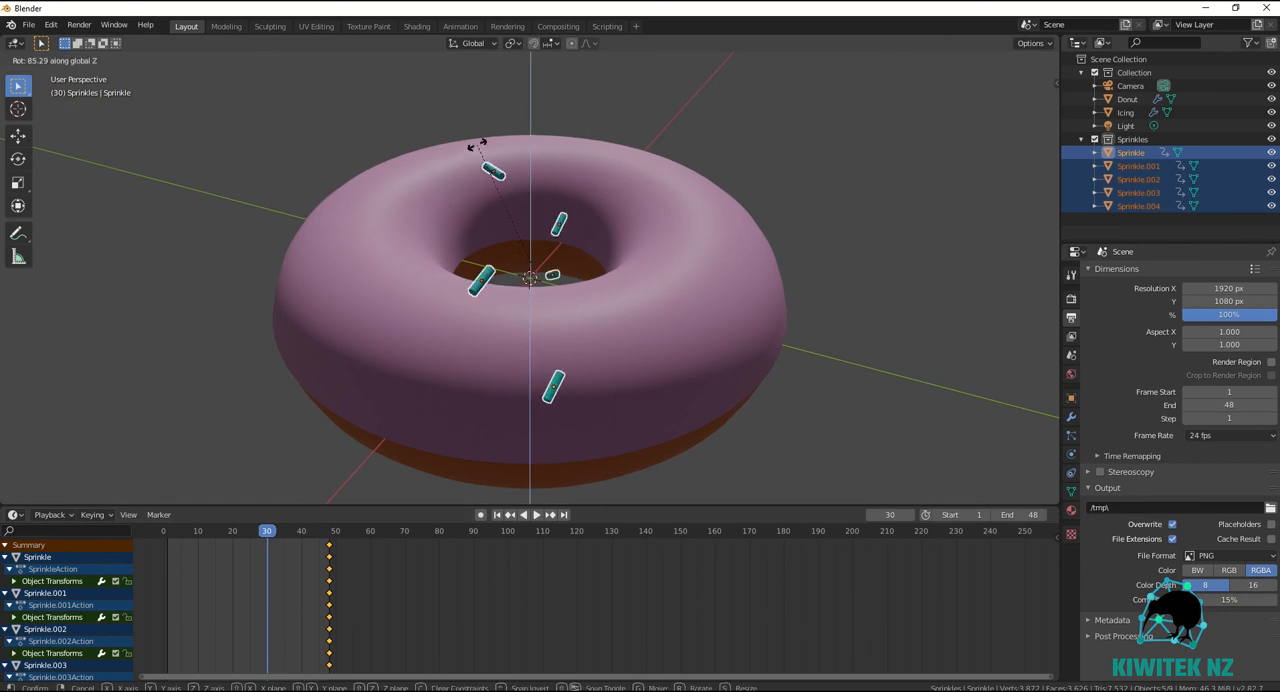
mouse_move(472, 146)
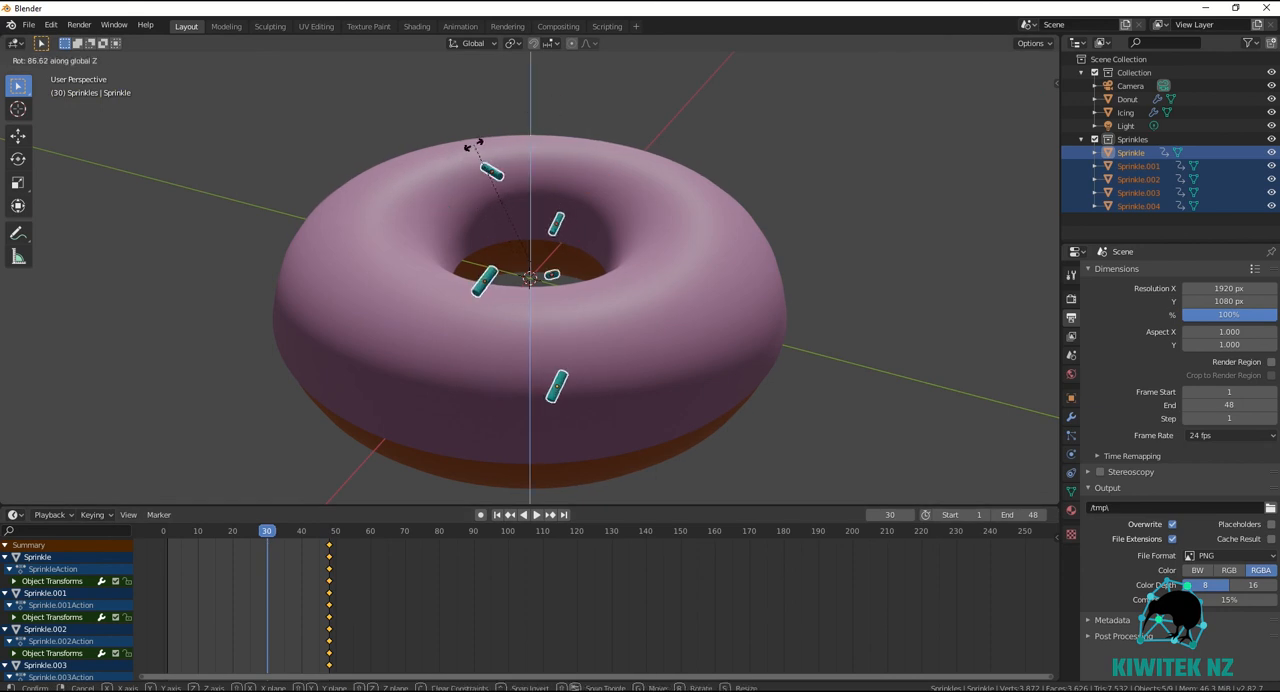
click(480, 137)
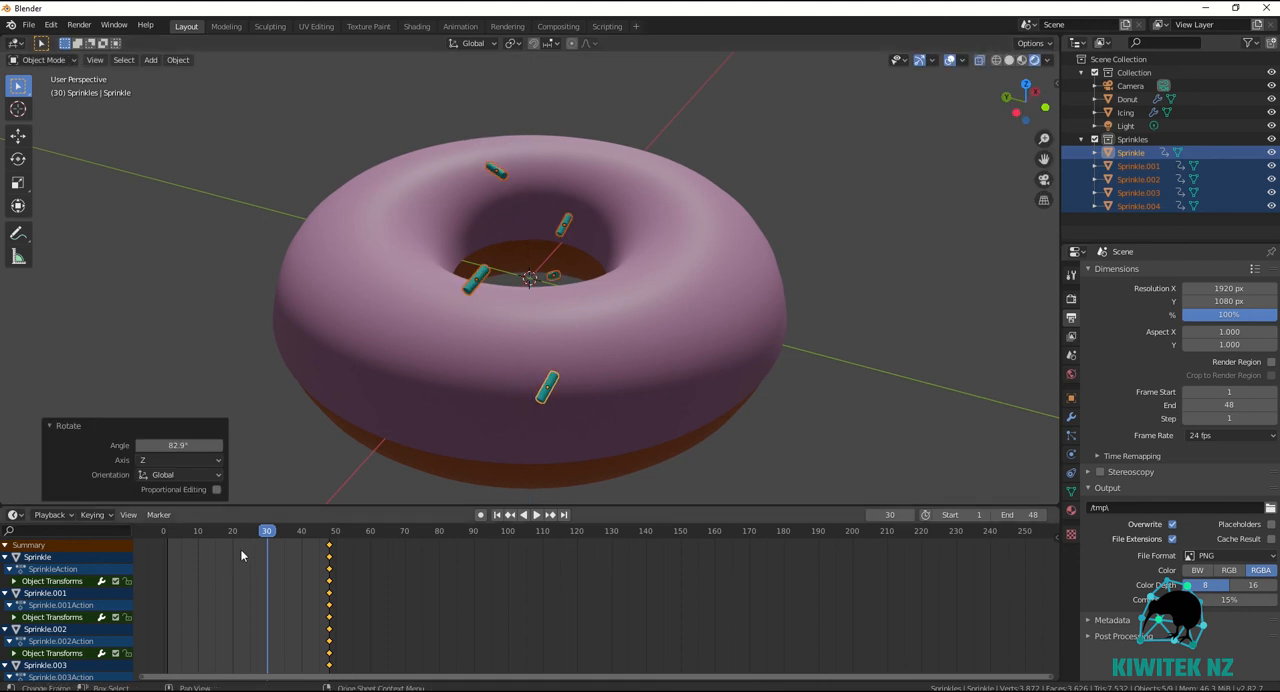
key(i)
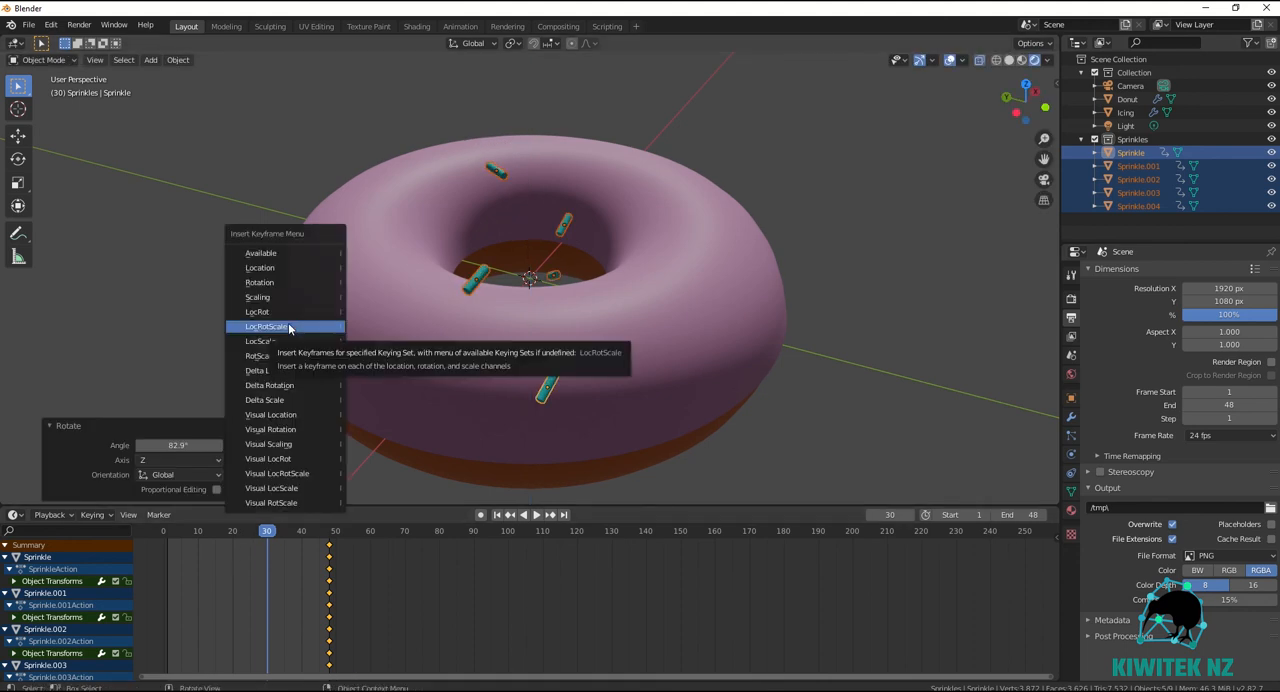
click(289, 327)
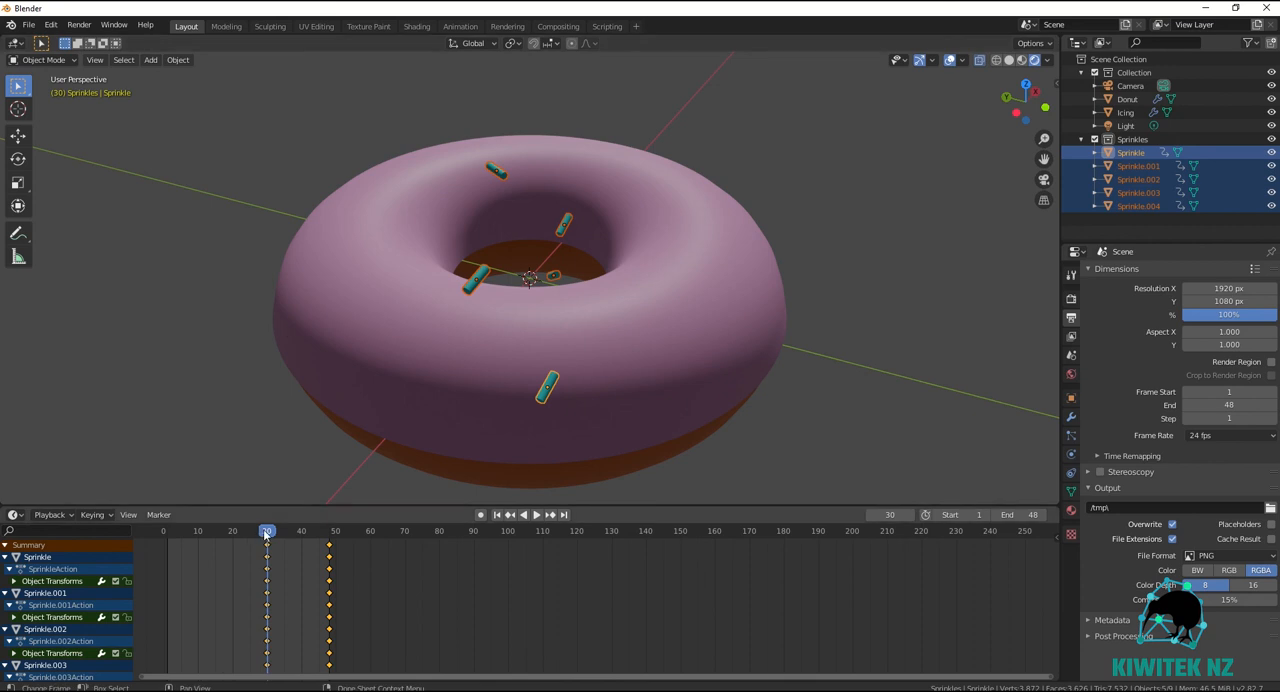
At frame 15, rotate the sprinkles about -73° around the global Y axis and about -51° around the global X axis.
drag(267, 538, 215, 543)
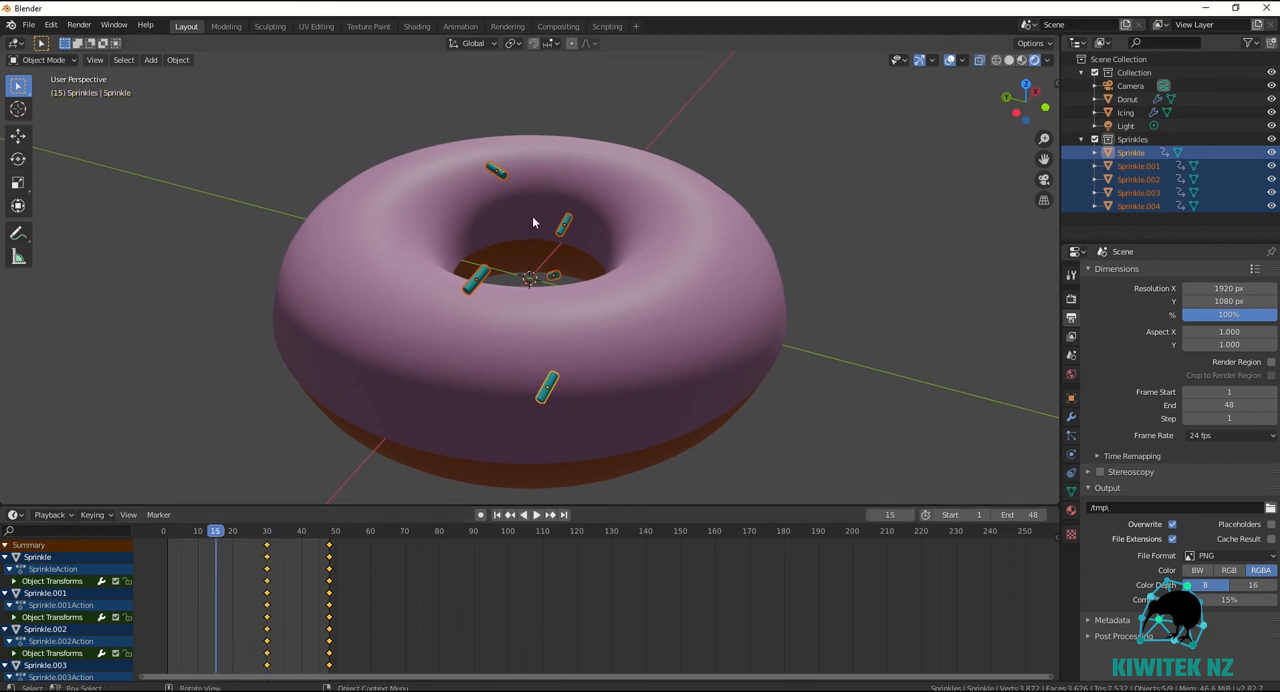
key(r)
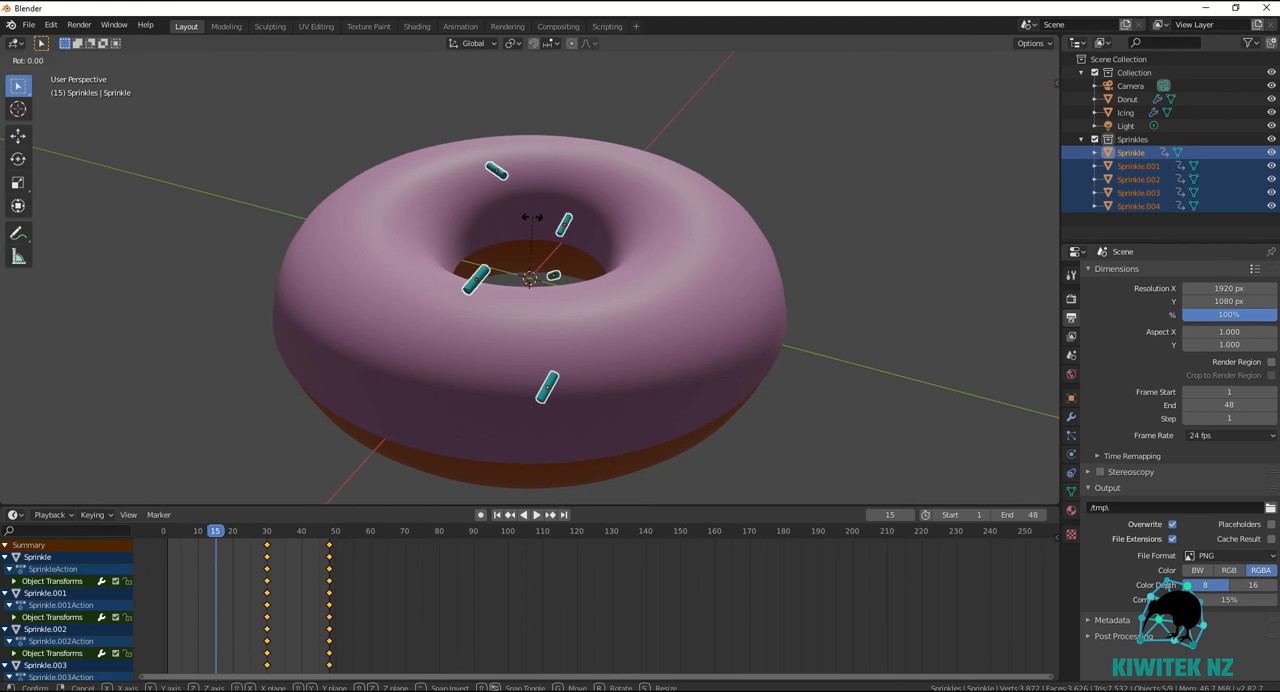
key(y)
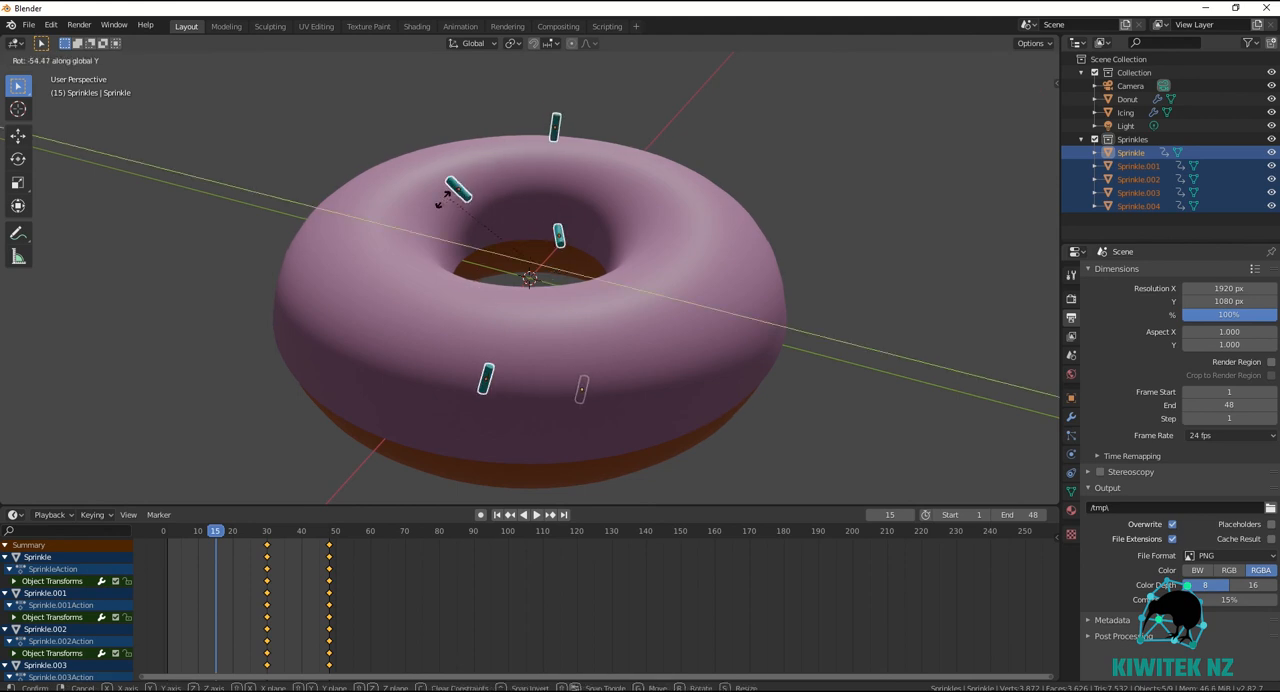
click(386, 212)
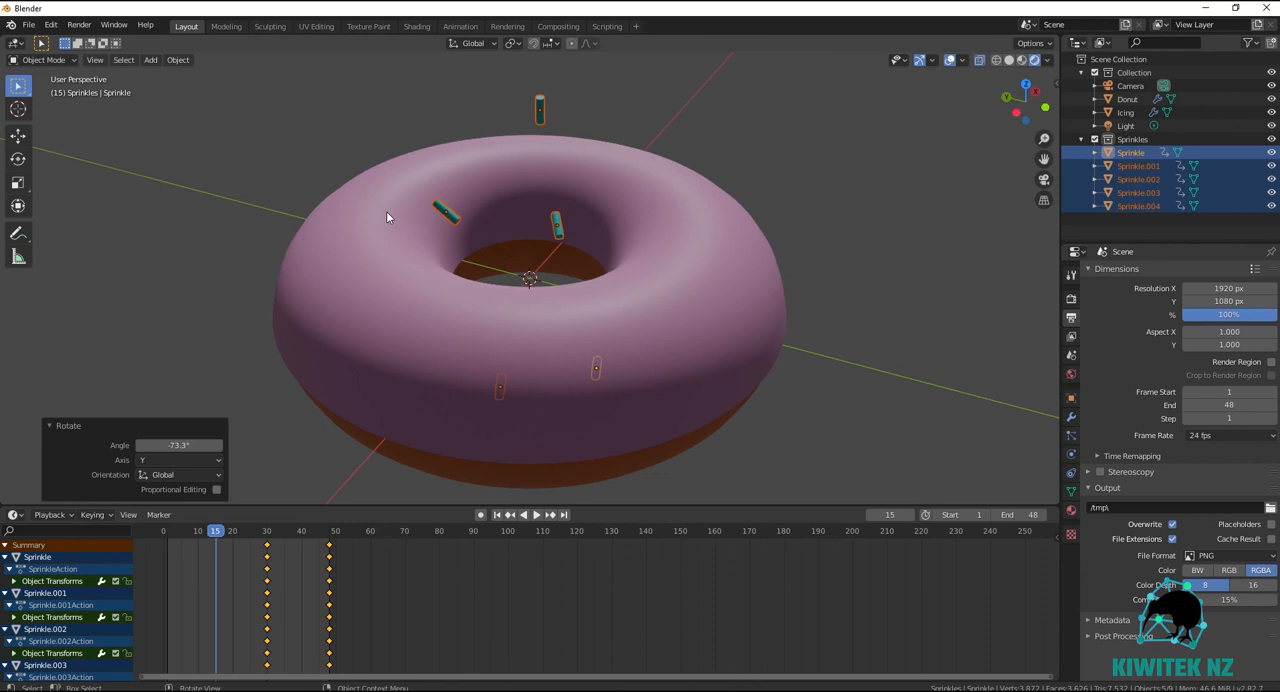
key(r)
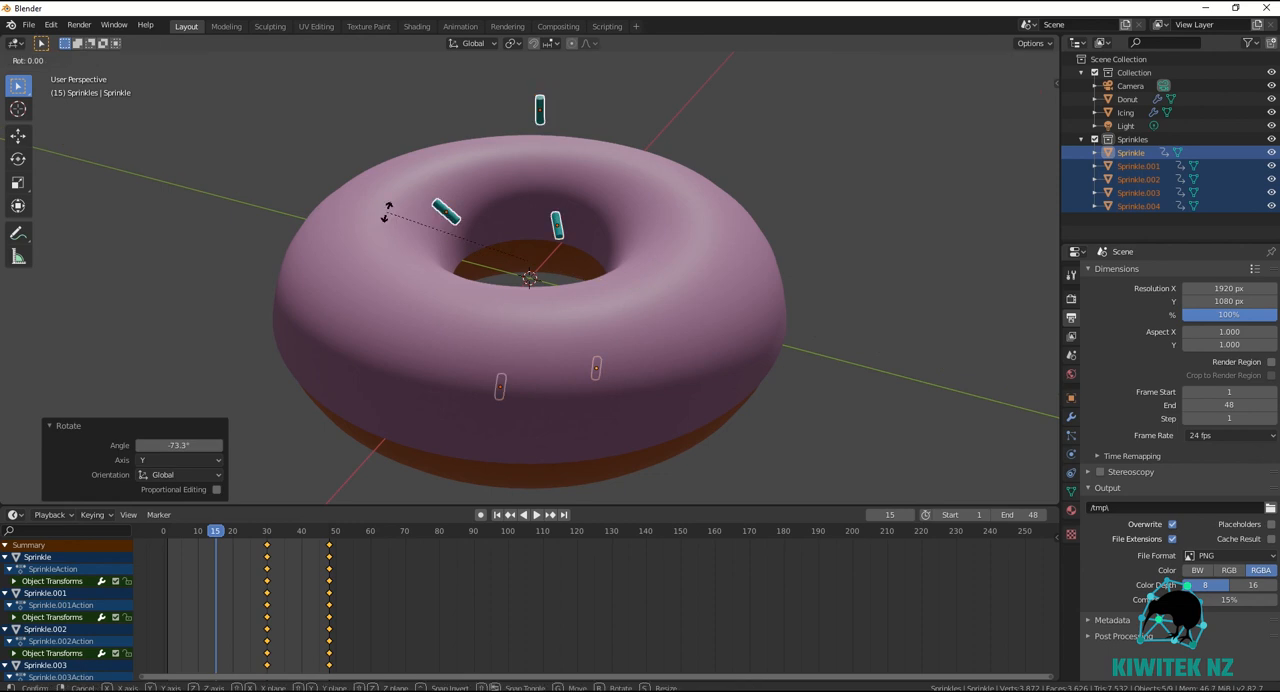
key(x)
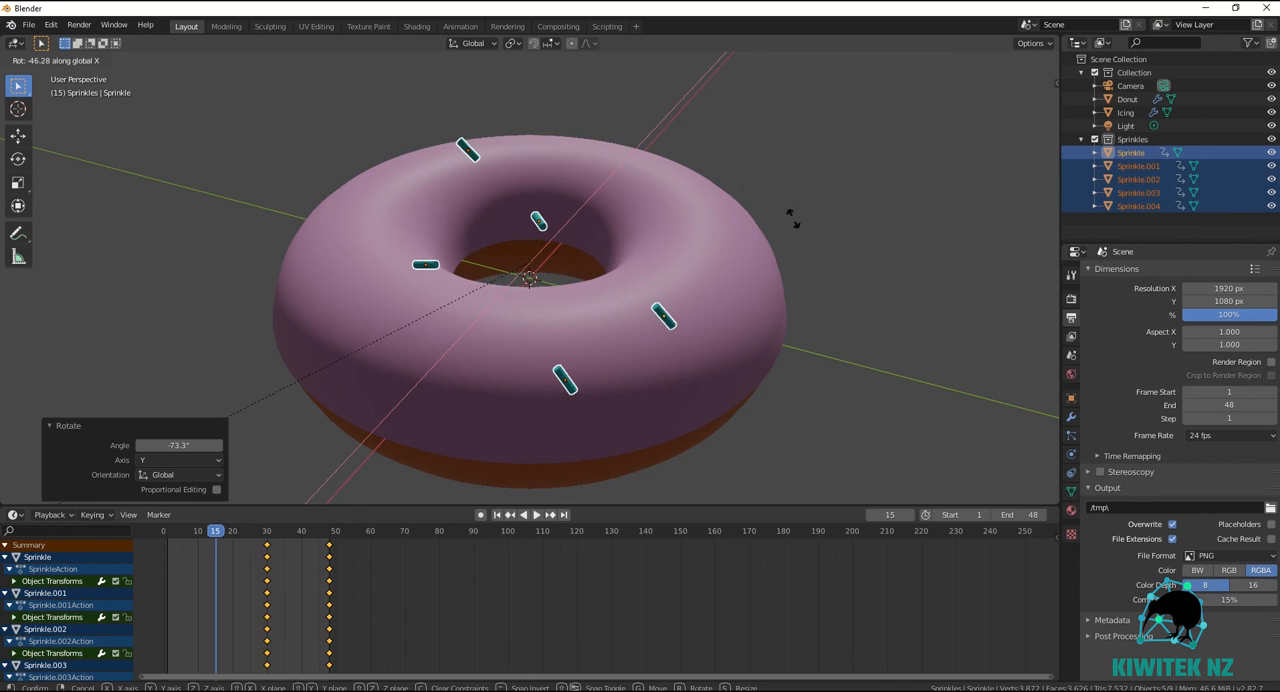
click(572, 240)
Rotate the sprinkles about 50° around the global Z axis and insert a LocRotScale keyframe at frame 15.
key(r)
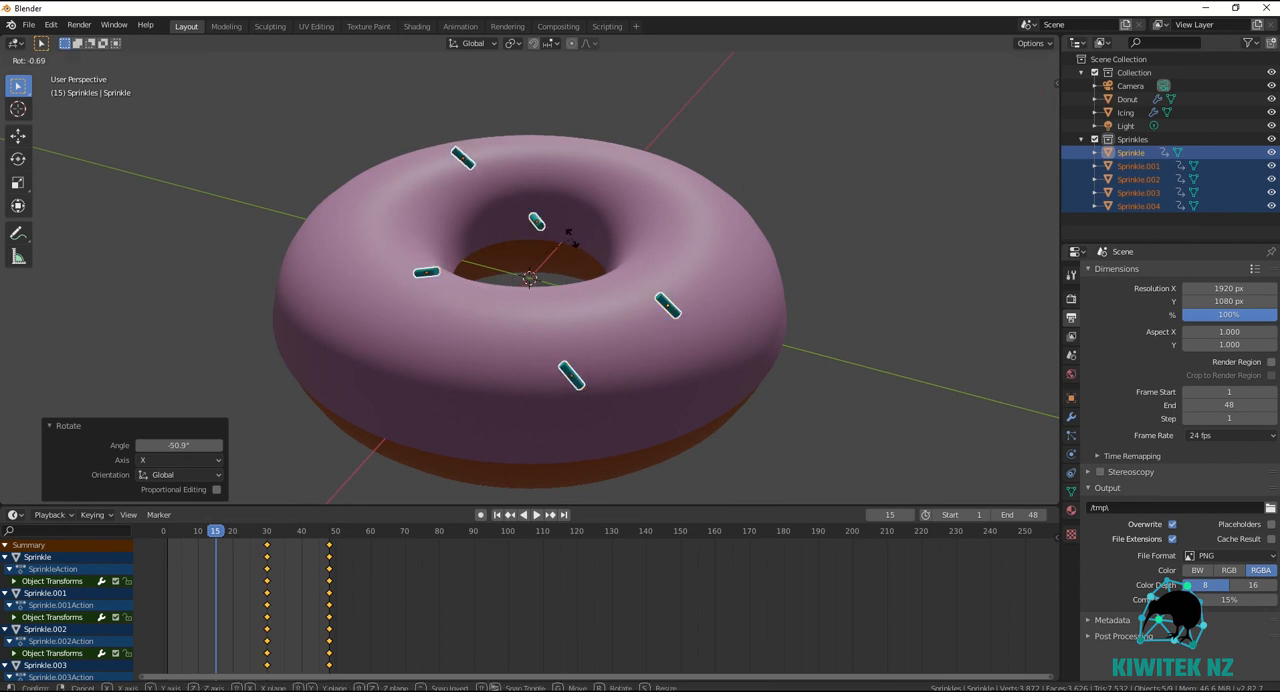
key(z)
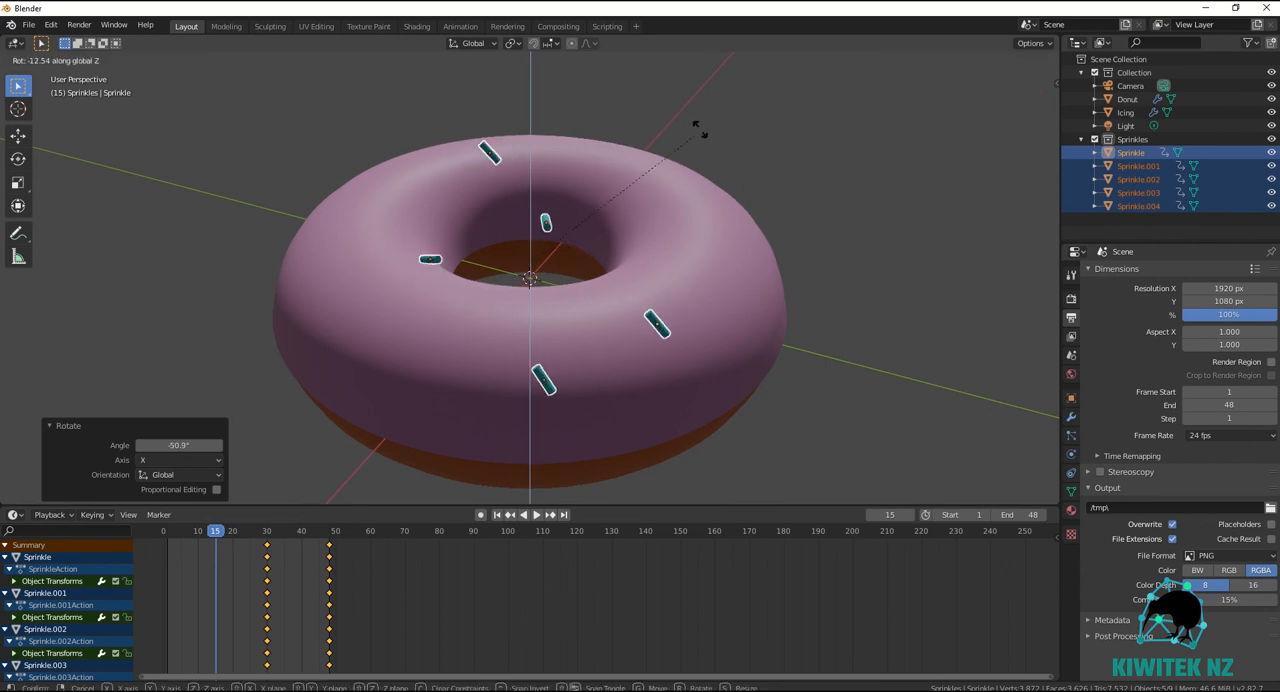
click(472, 132)
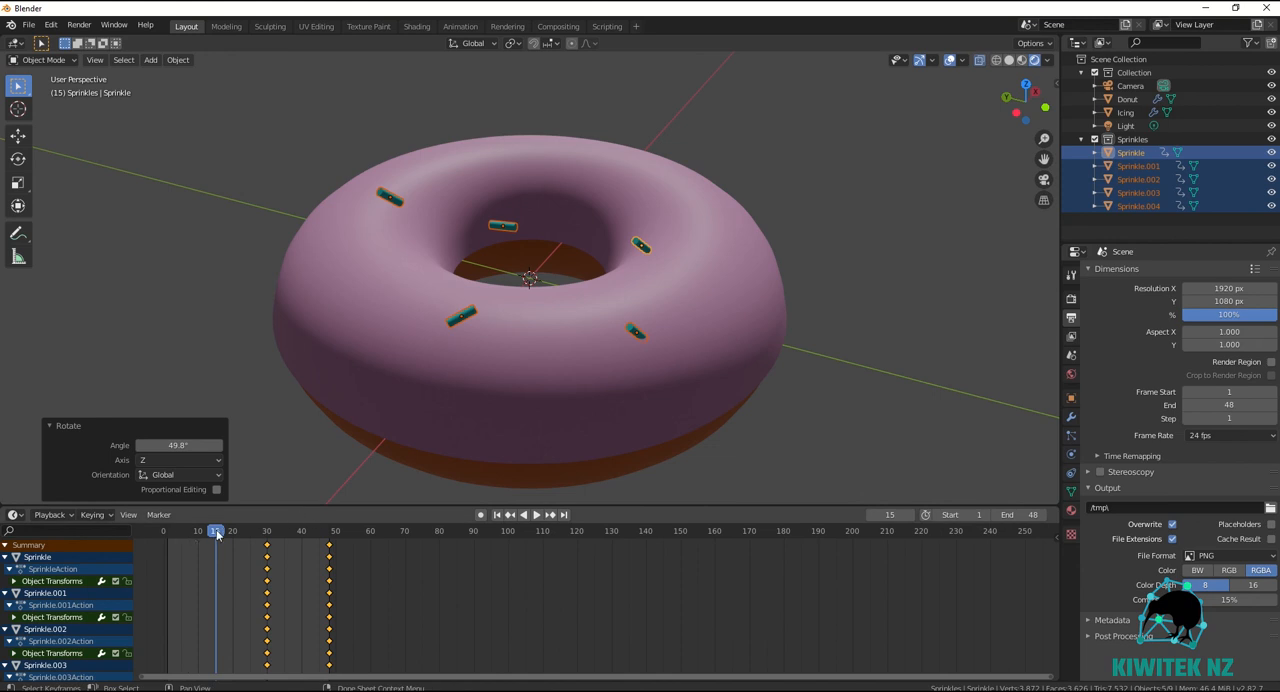
key(i)
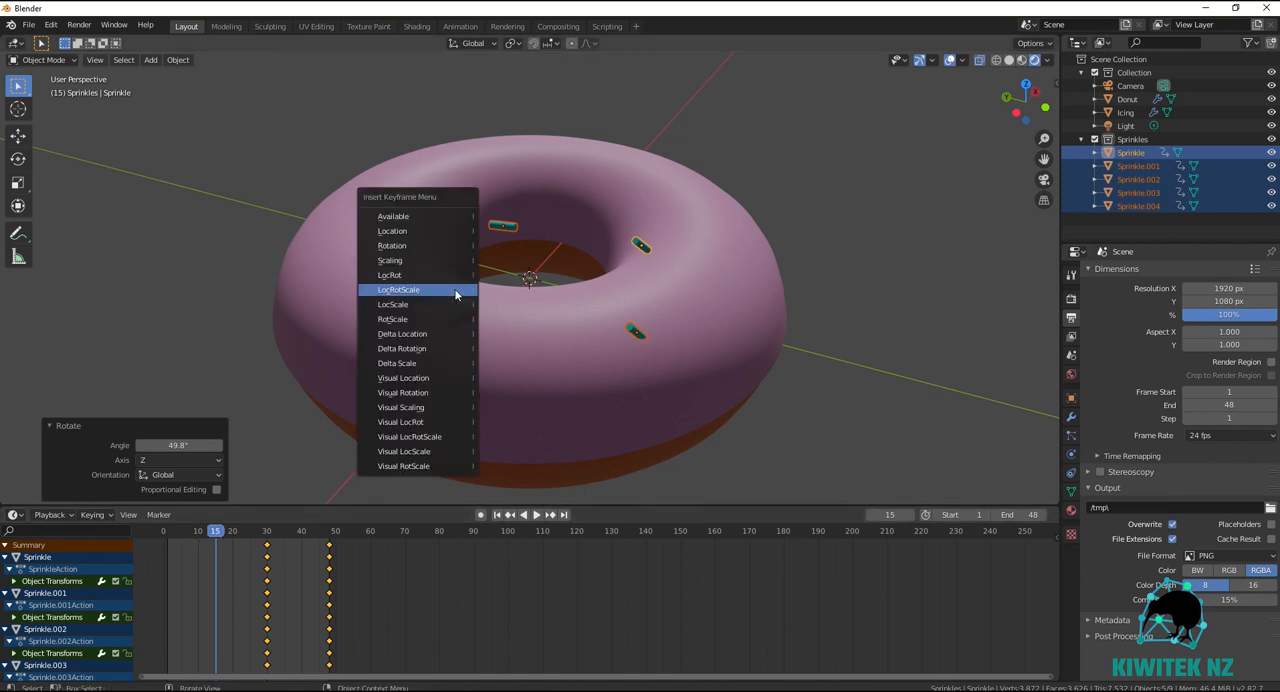
click(419, 290)
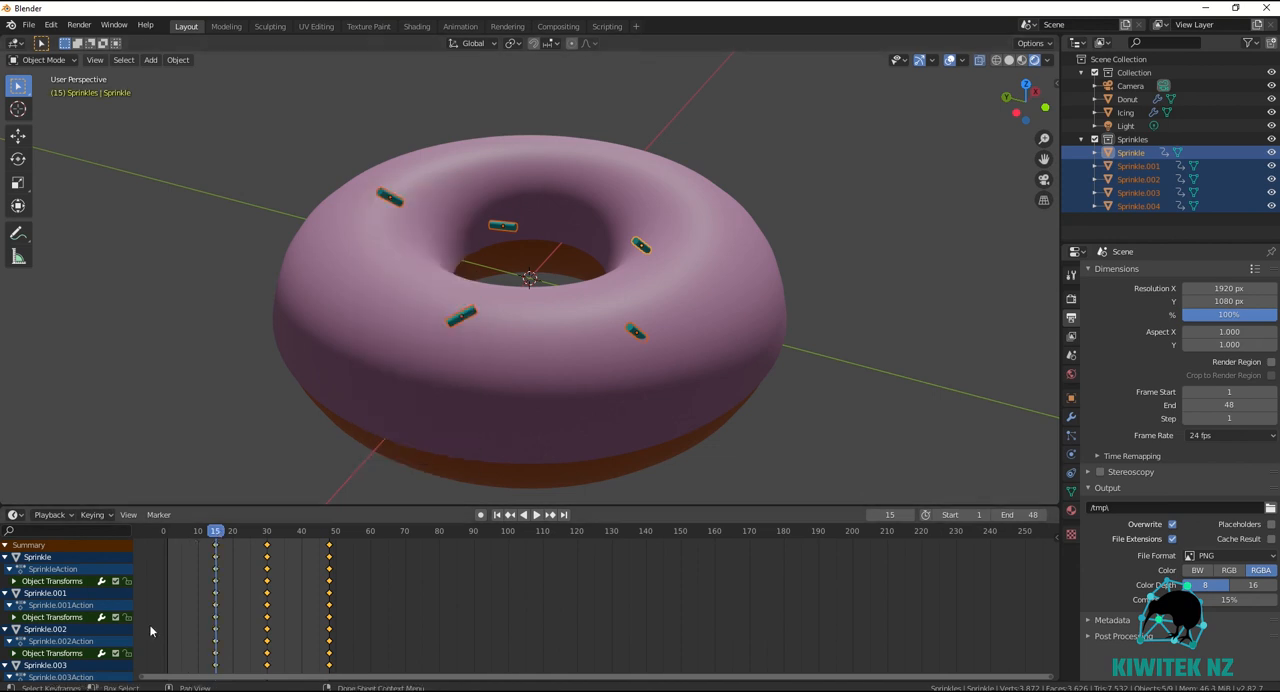
At frame 1, raise the sprinkles about 0.012 m with a slight sideways shift and scale them up by about 3.25.
key(shift+ctrl+space)
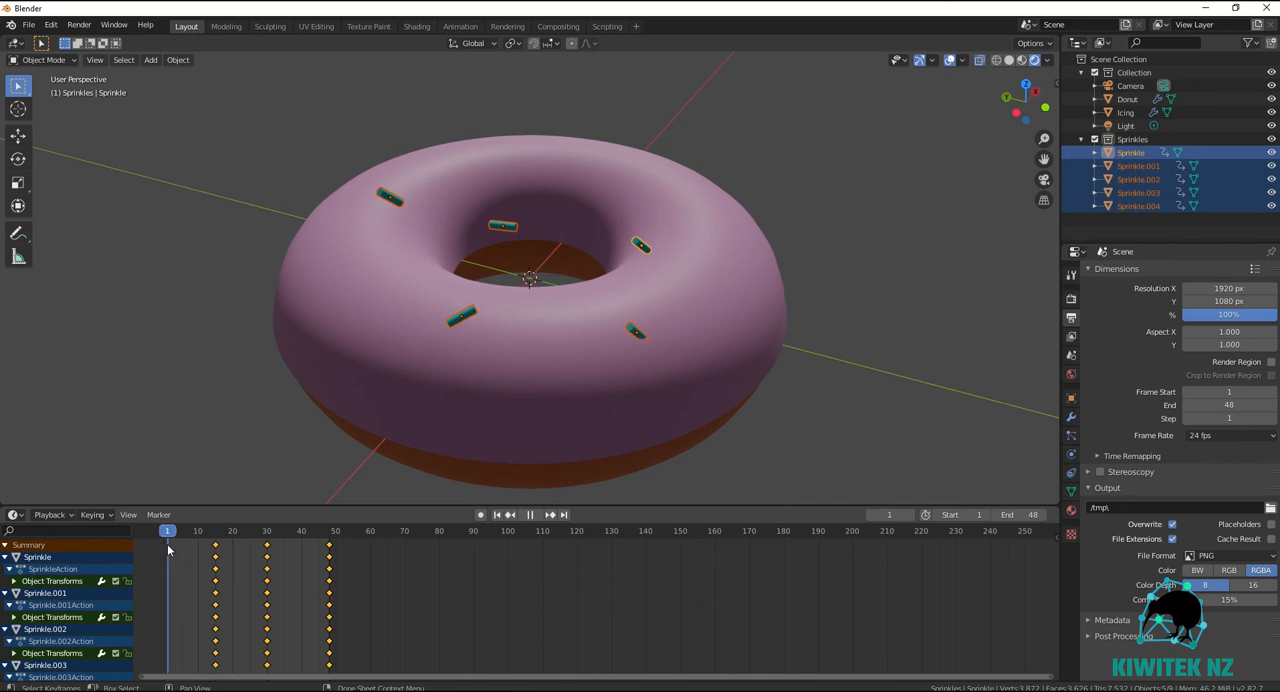
key(space)
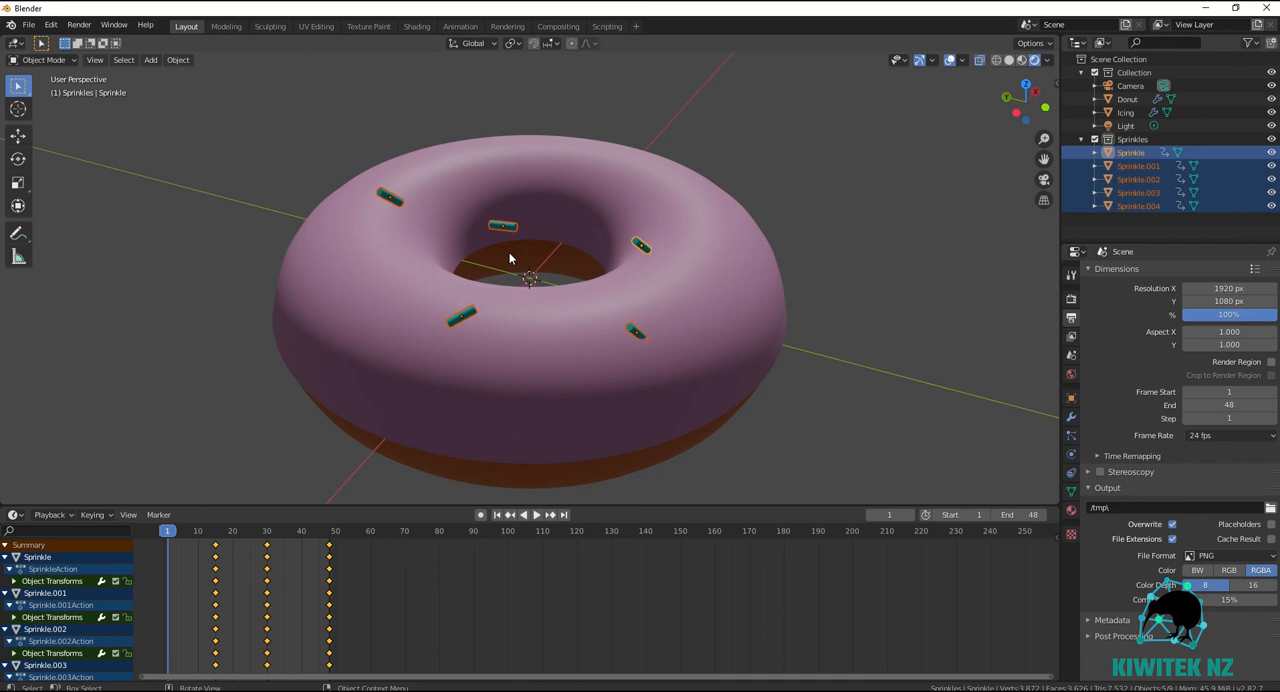
key(g)
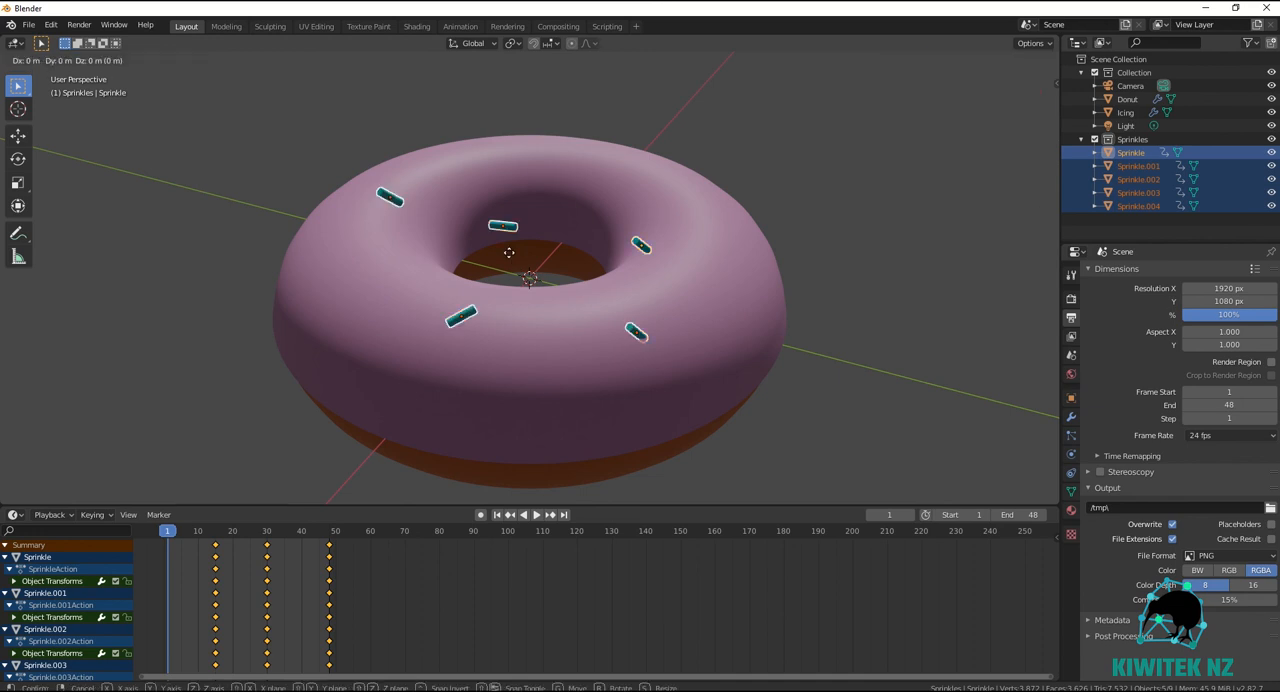
click(513, 189)
key(s)
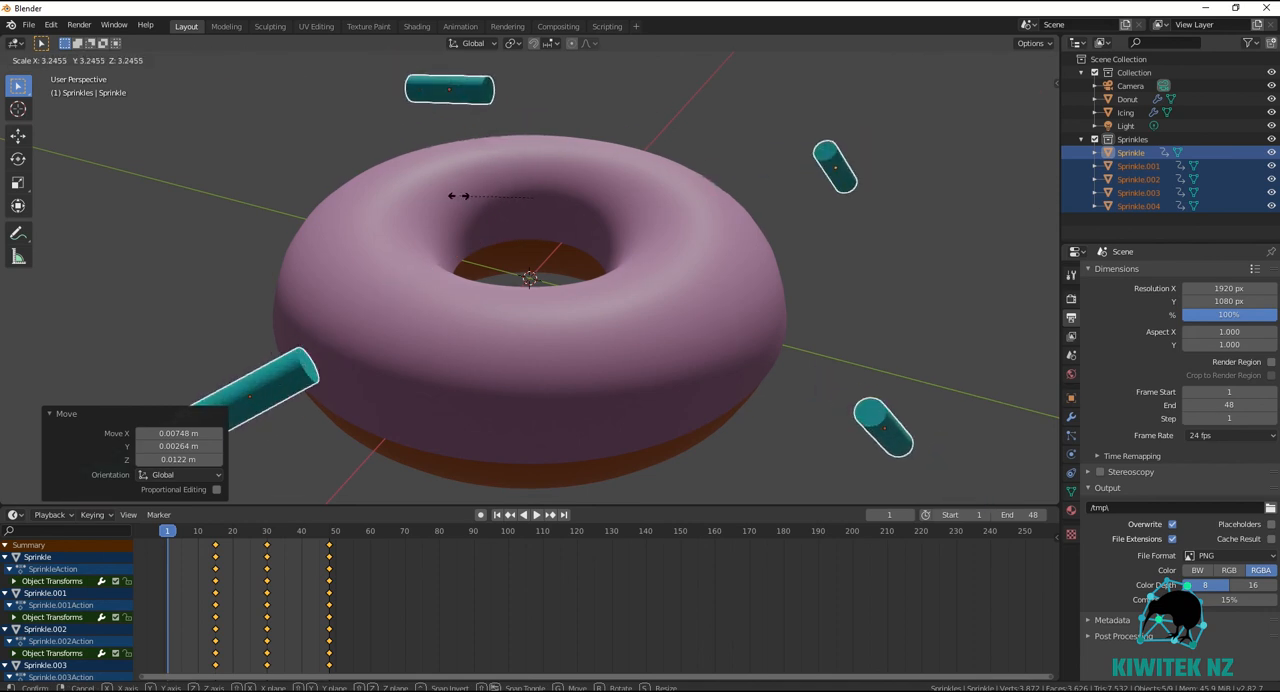
click(457, 196)
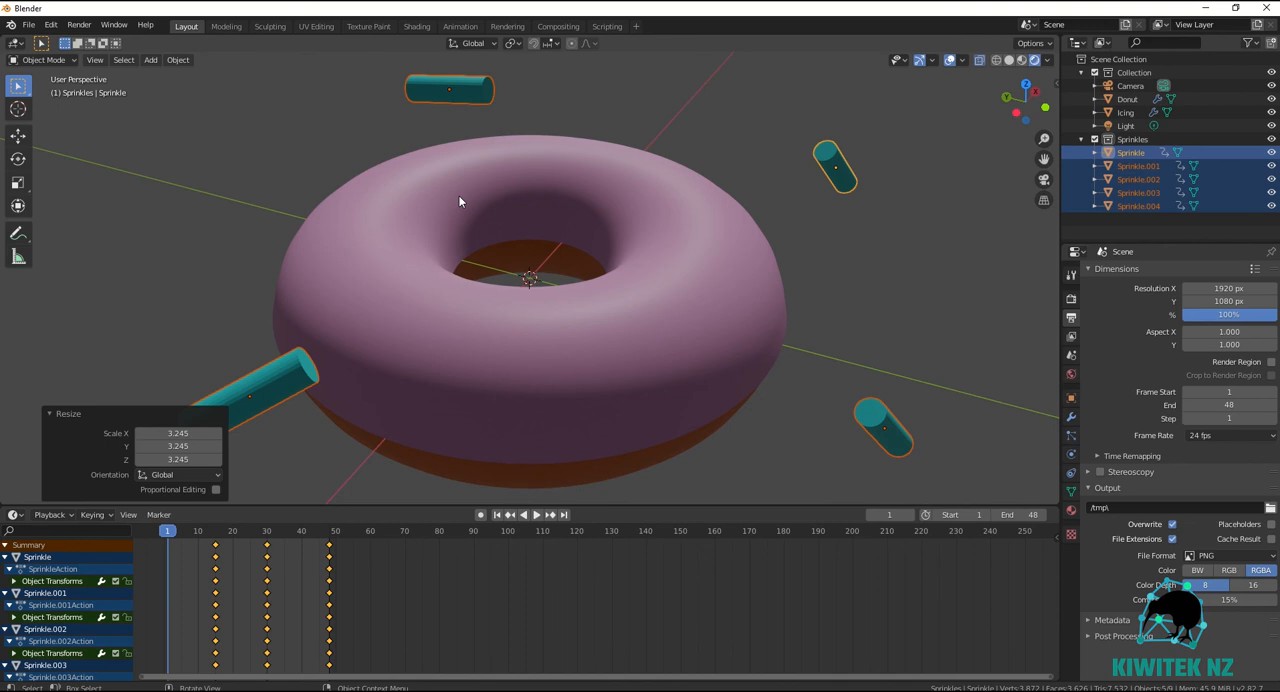
Rotate the enlarged sprinkles about 66° in the view plane and insert a LocRotScale keyframe at frame 1.
key(r)
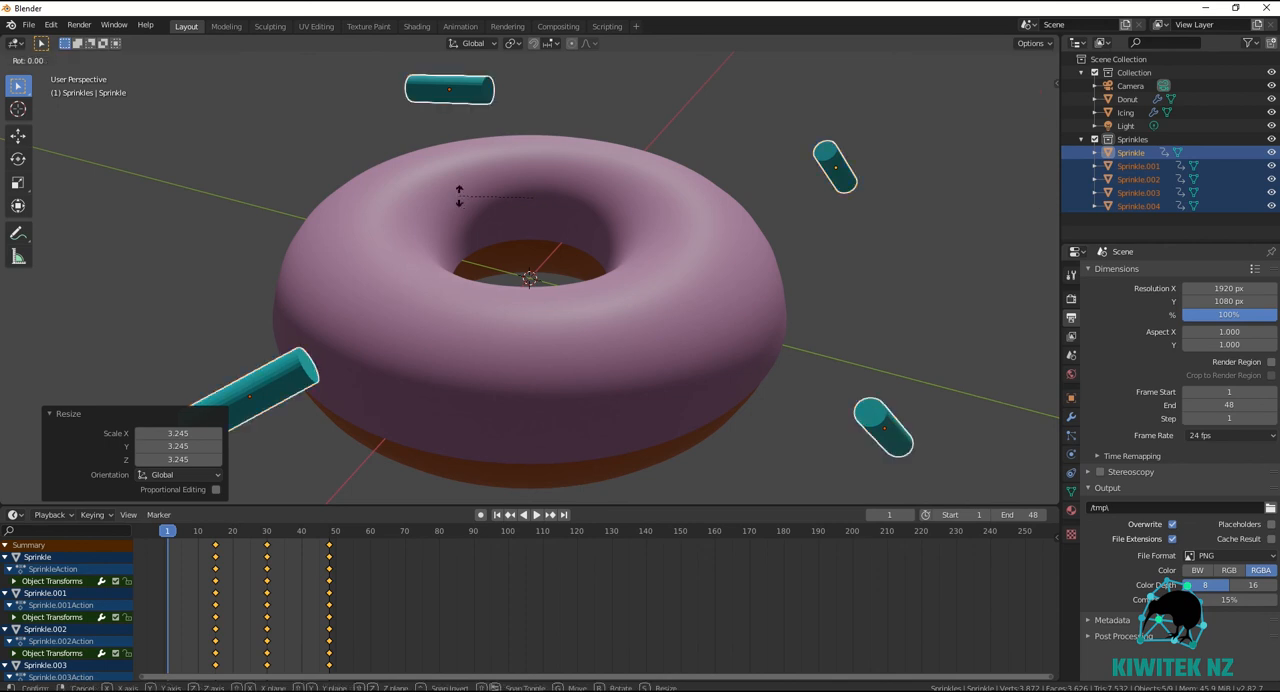
click(506, 131)
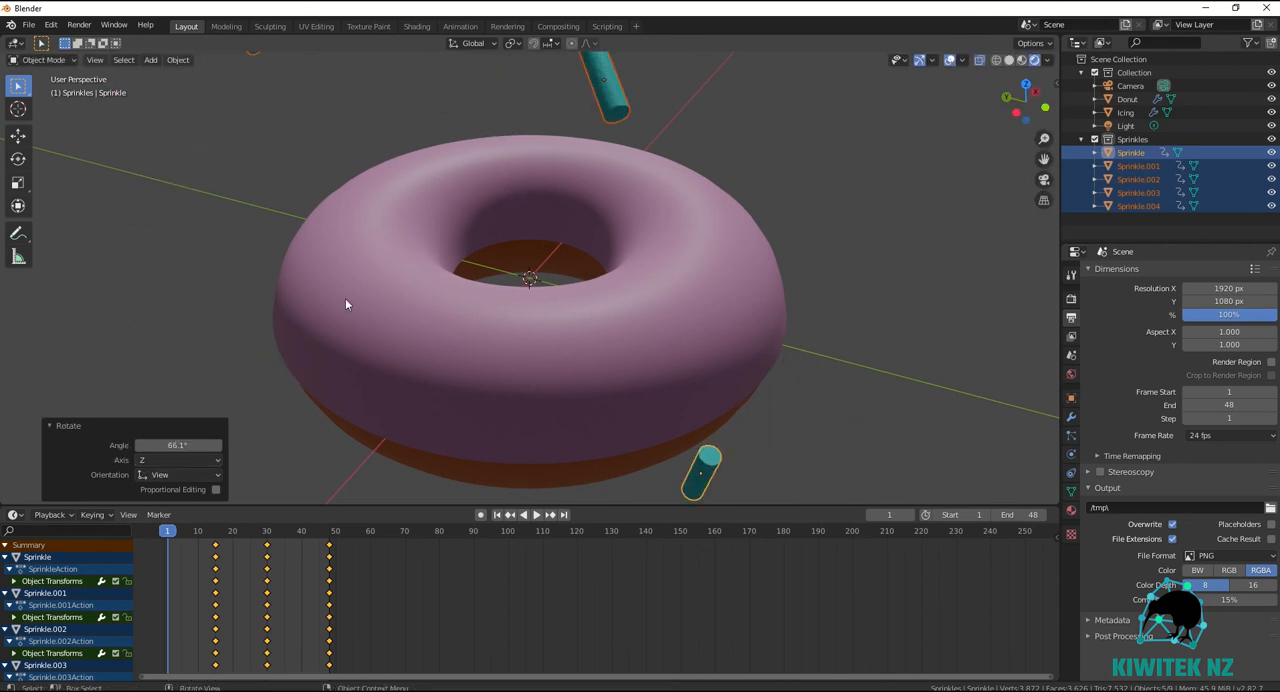
key(i)
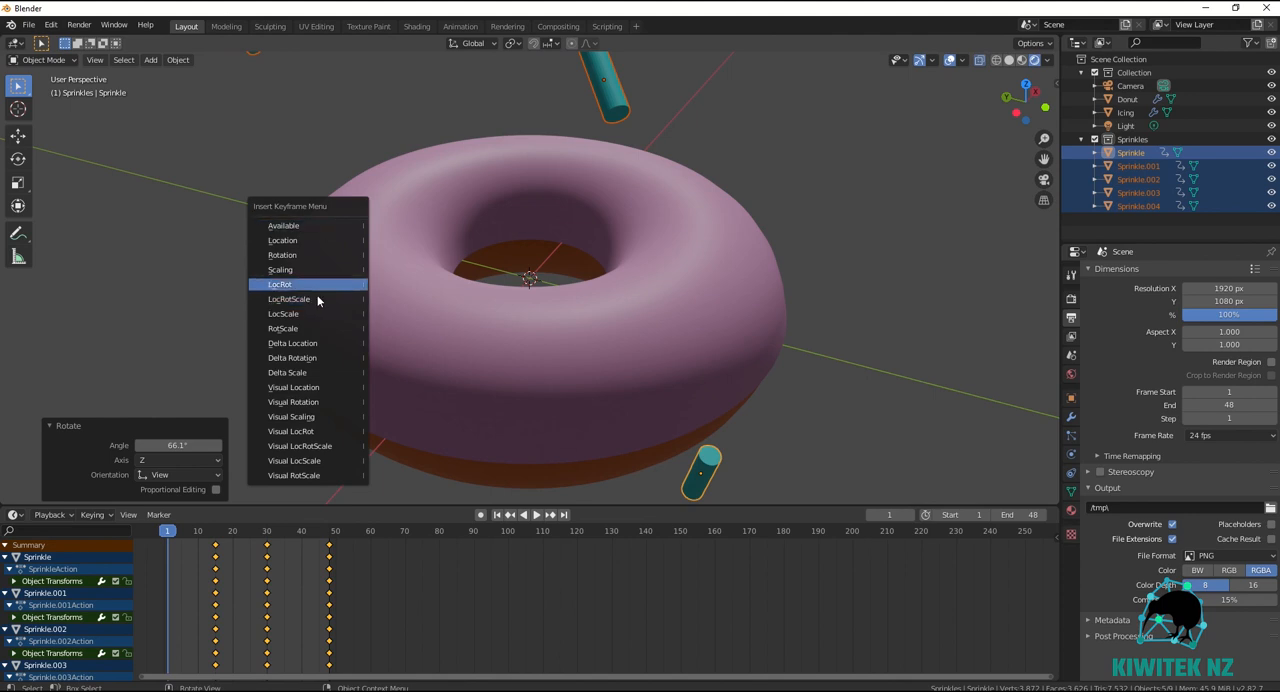
click(323, 298)
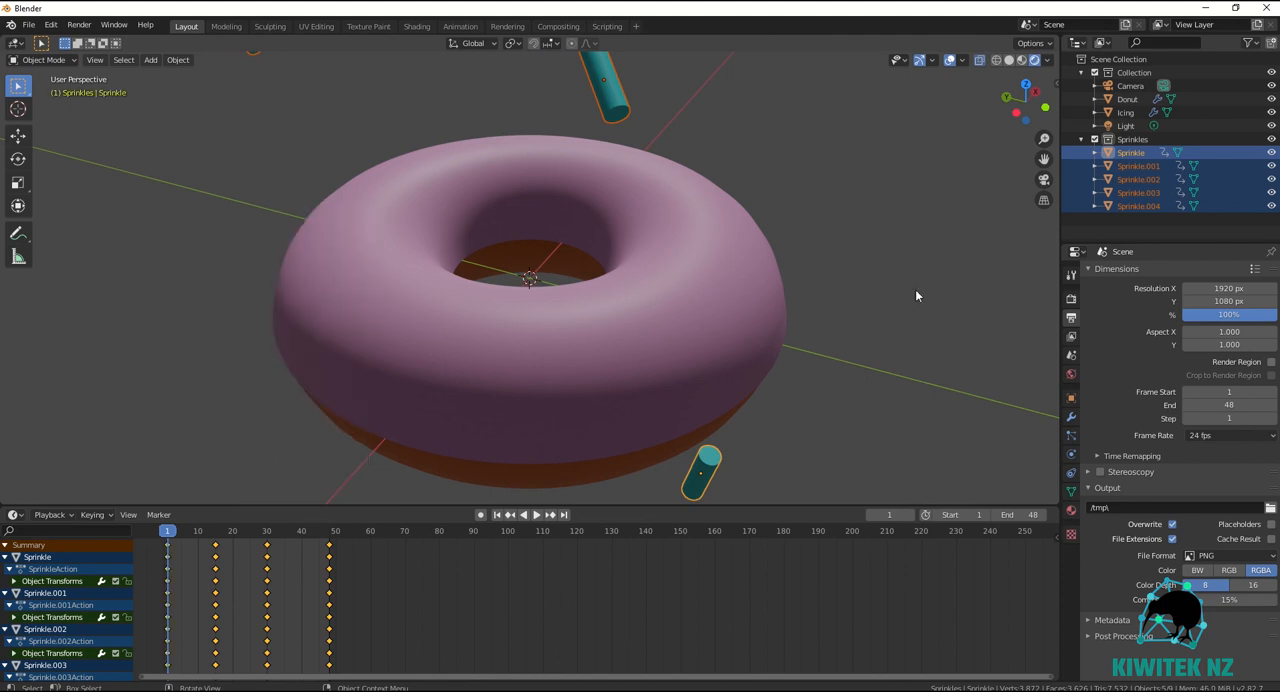
Play back the animation, then move the sprinkles' keyframes at frame 48 to frame 34.
click(536, 515)
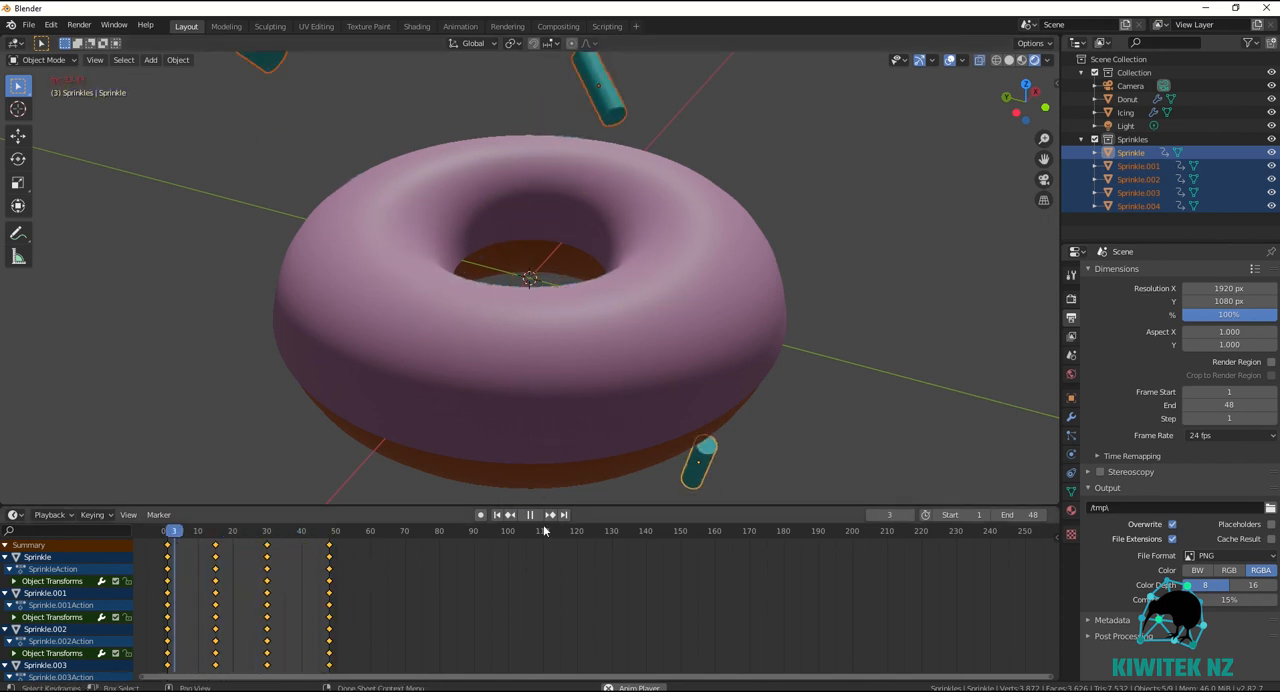
key(space)
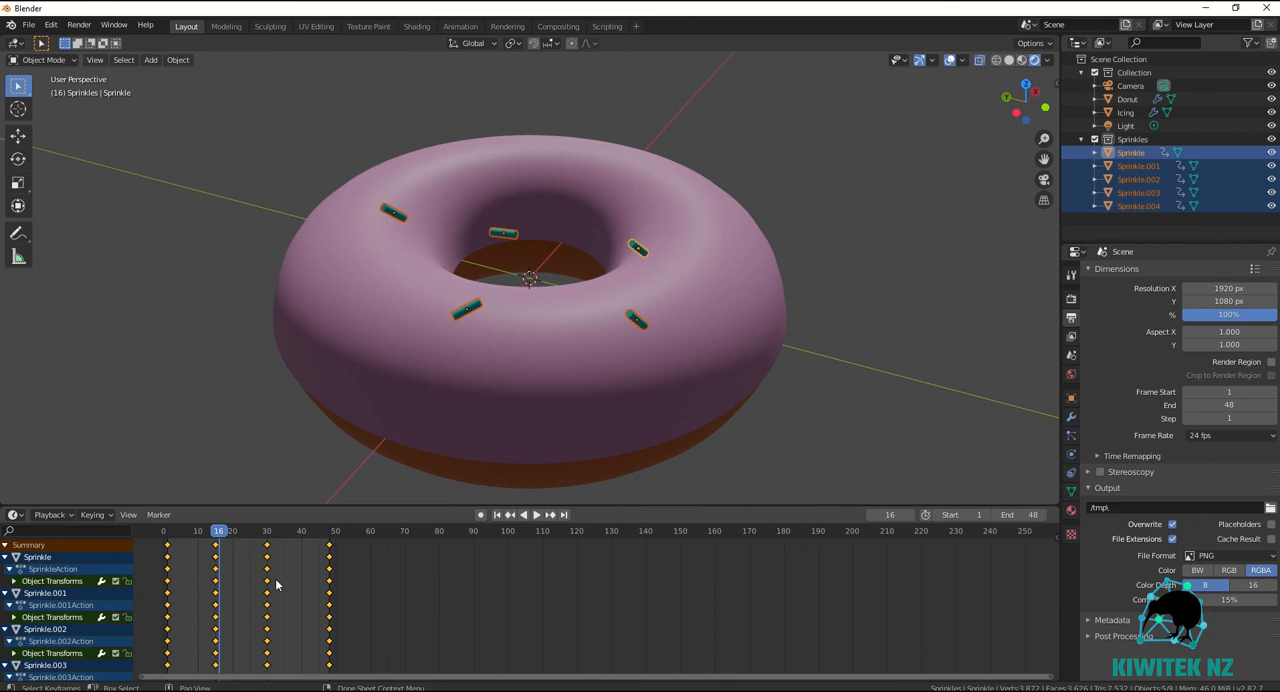
click(315, 543)
click(329, 546)
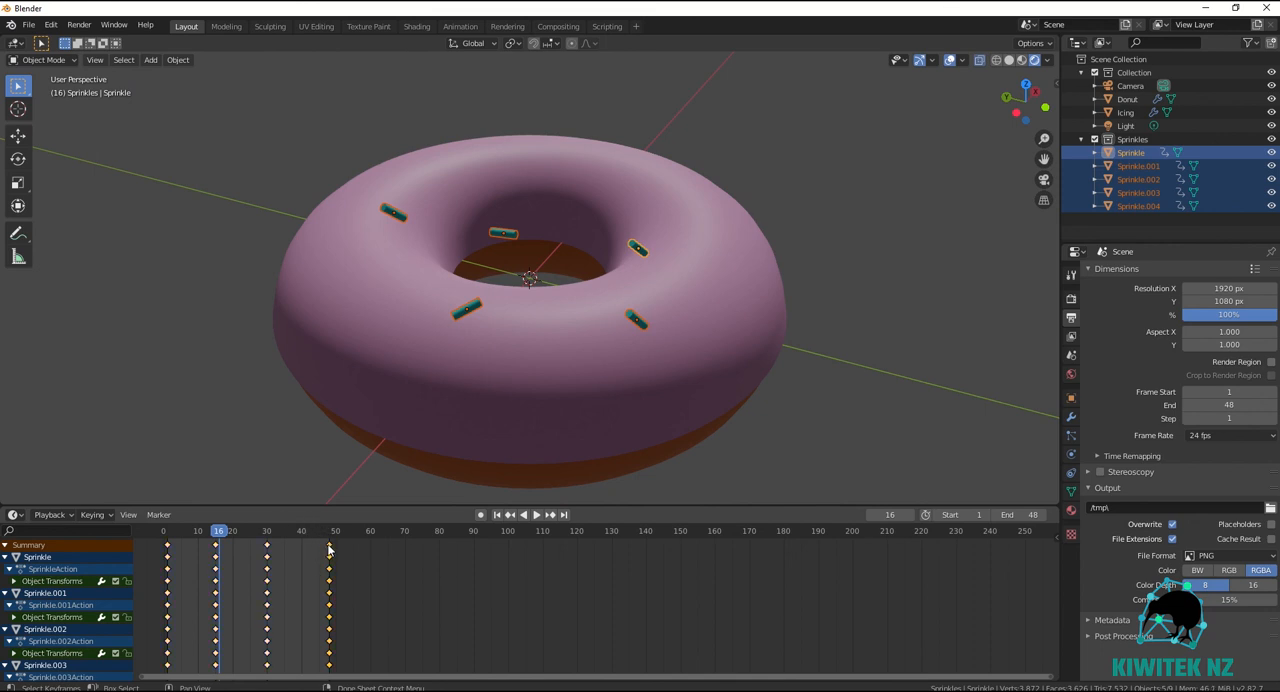
key(g)
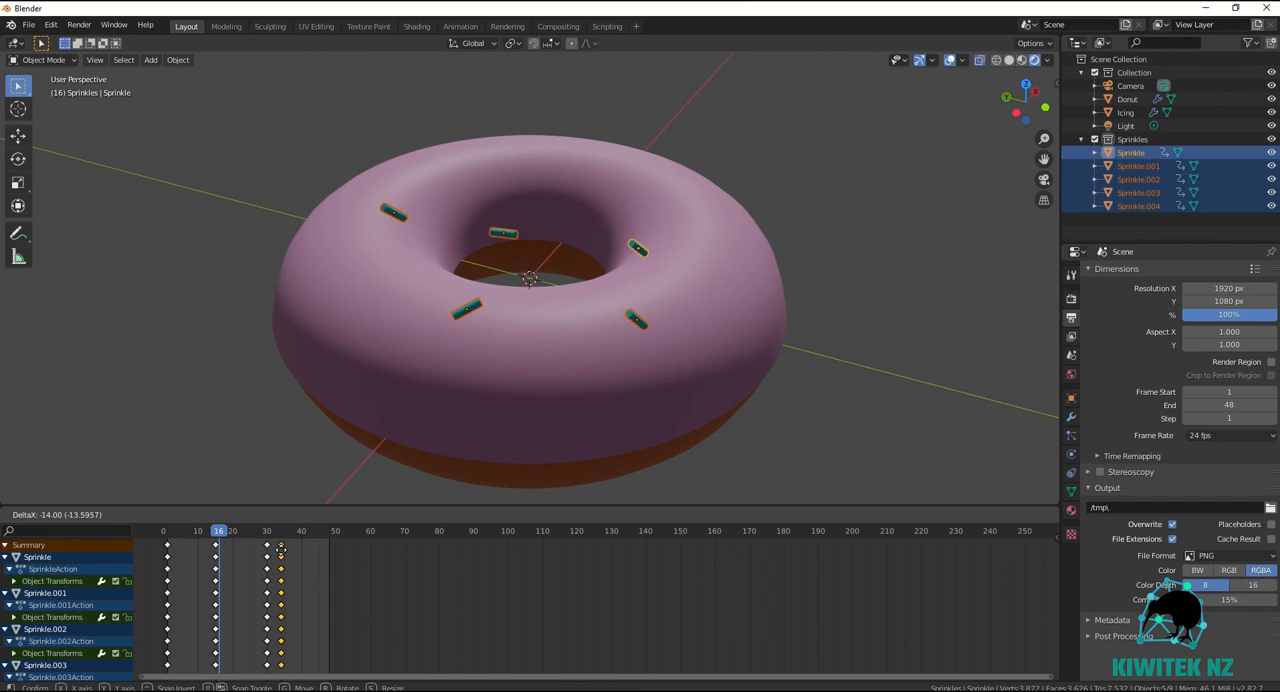
click(281, 549)
Shift the sprinkles' keyframes at frames 30 and 34 together 10 frames earlier, to frames 20 and 24.
key(space)
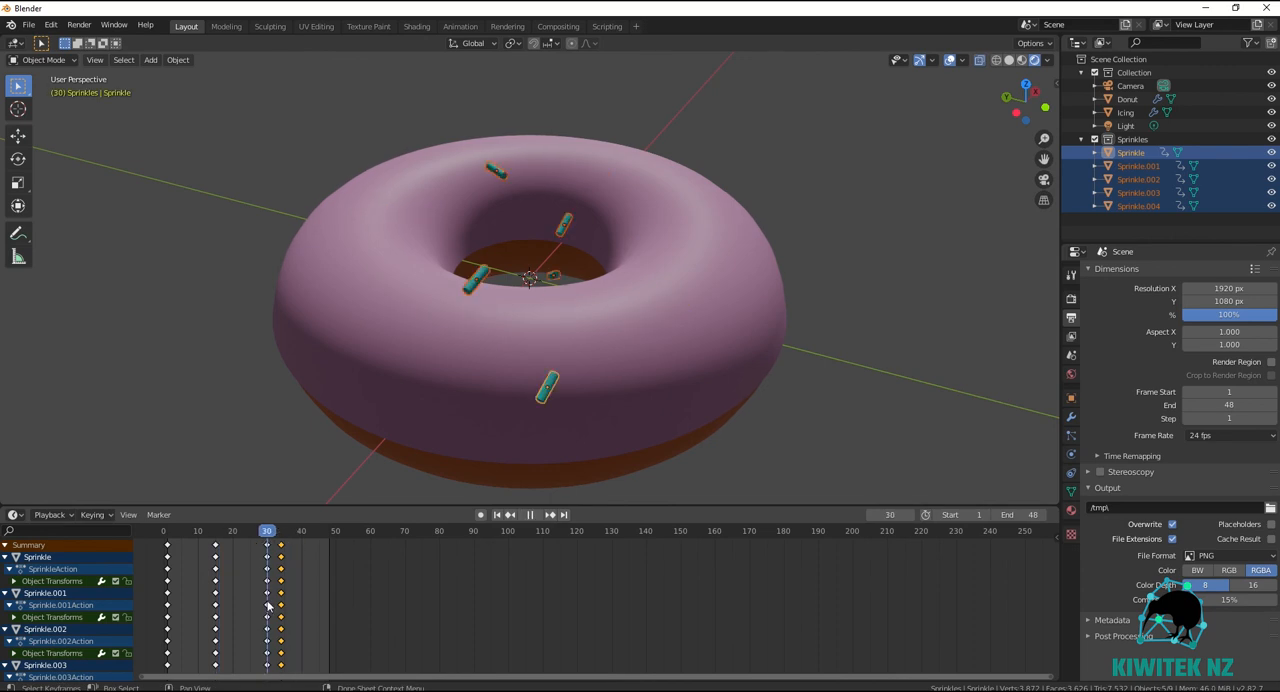
key(space)
key(g)
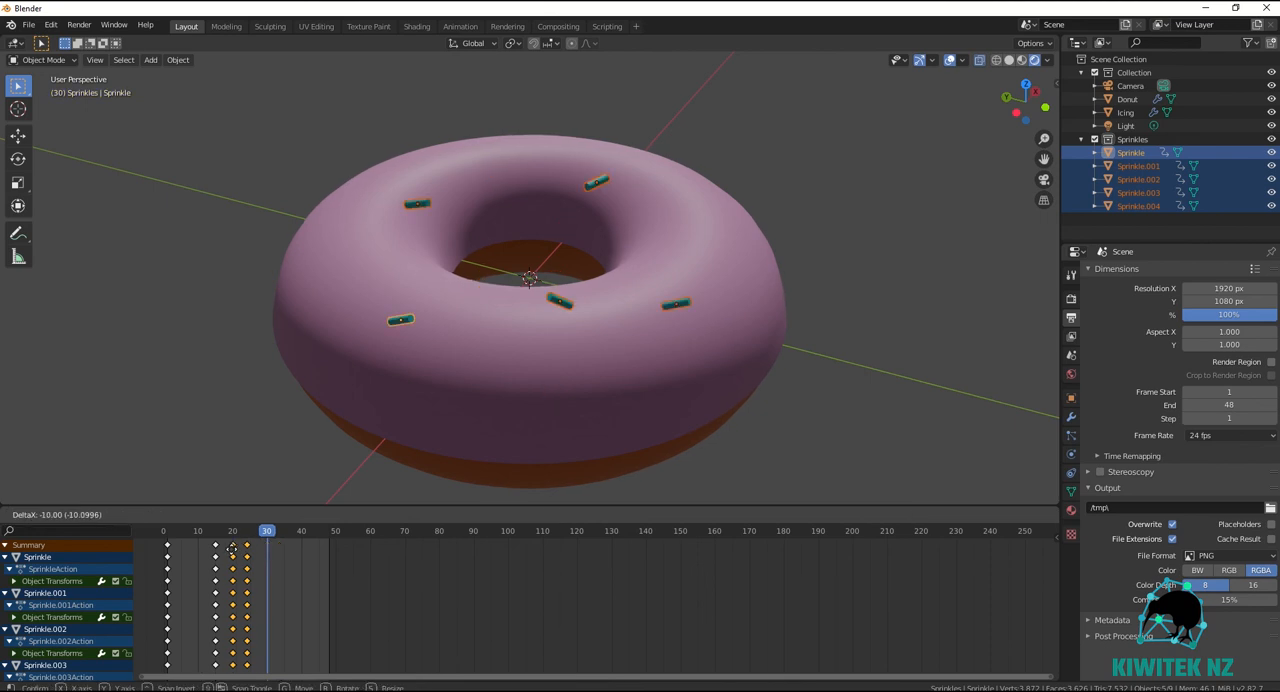
click(231, 549)
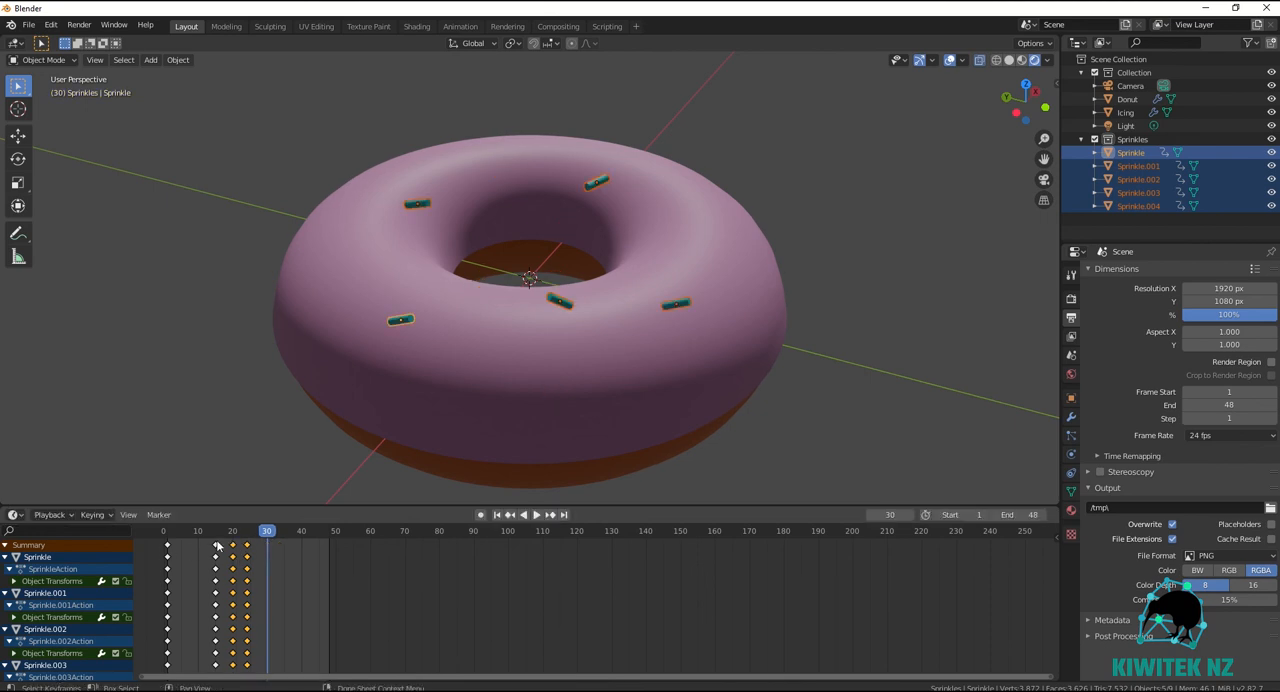
Shift the sprinkles' keyframes at frames 15, 20 and 24 together 10 frames earlier, then play back the animation from the start.
shift+click(232, 545)
shift+click(247, 545)
key(g)
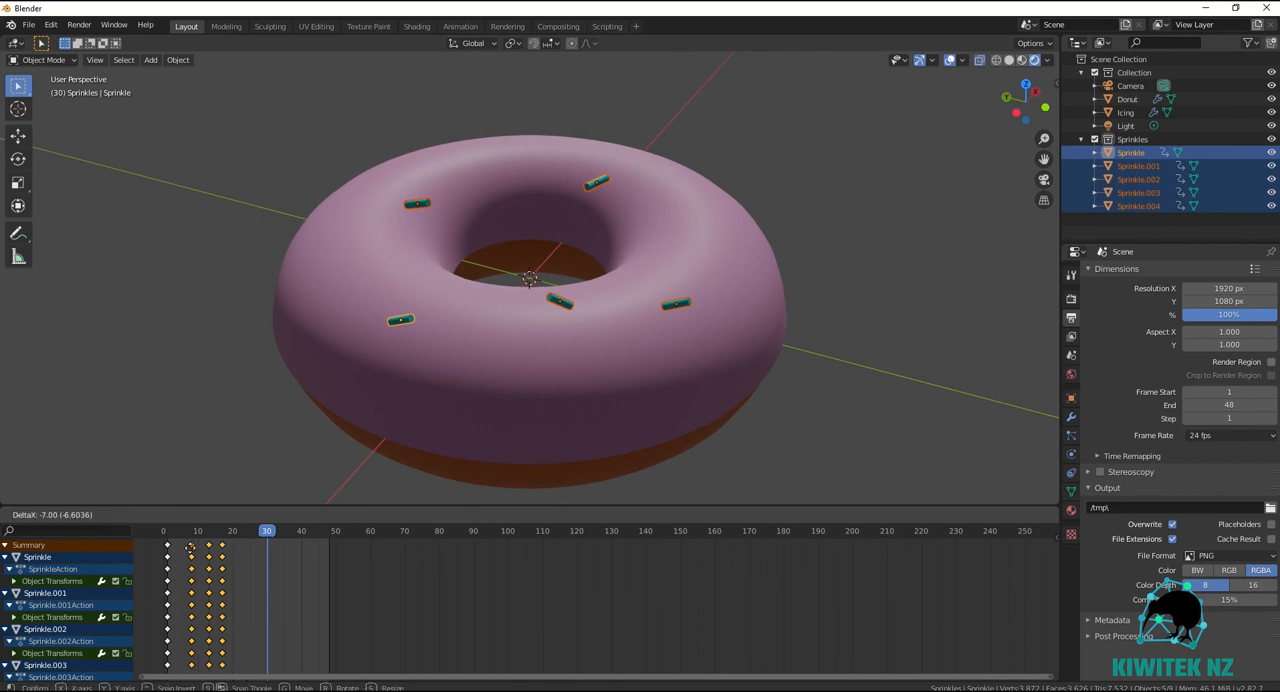
click(180, 551)
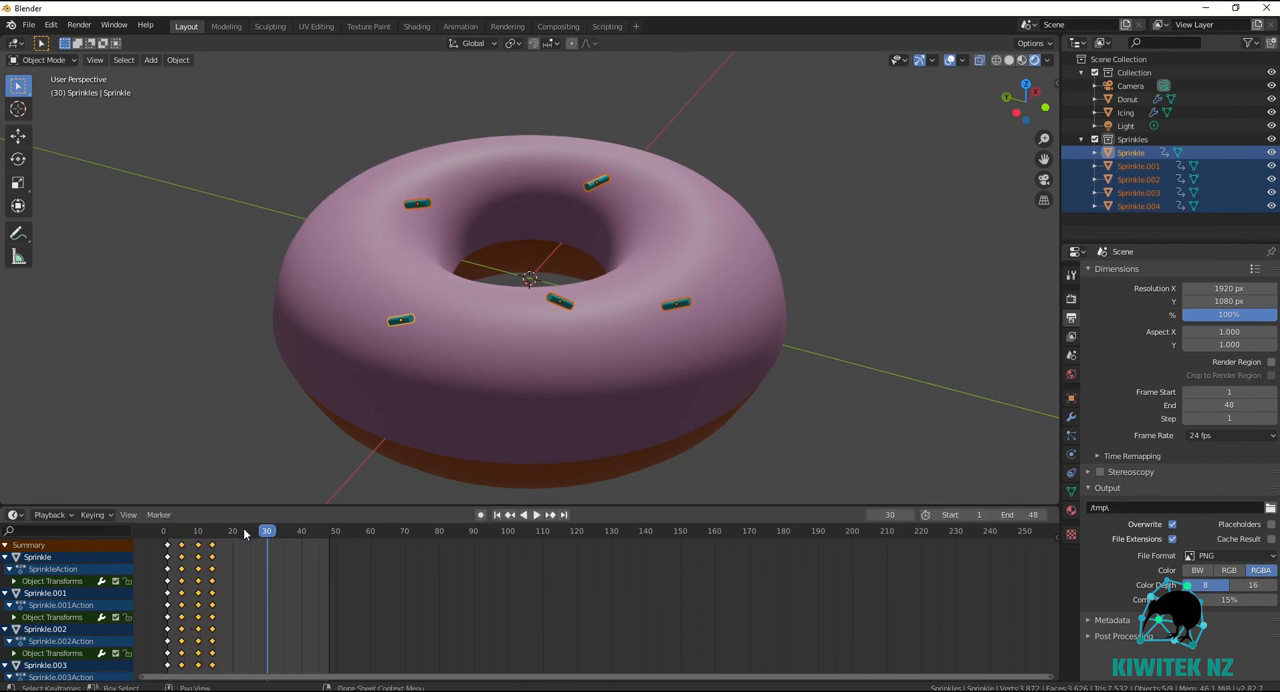
click(164, 530)
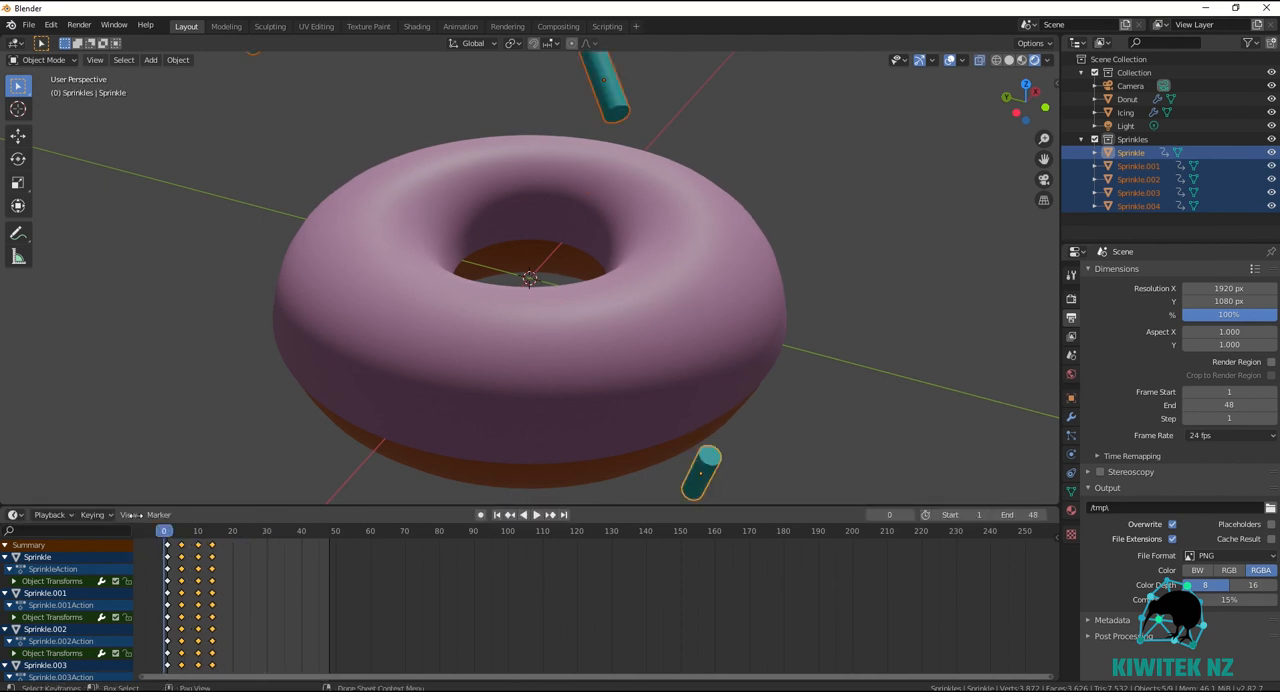
click(537, 514)
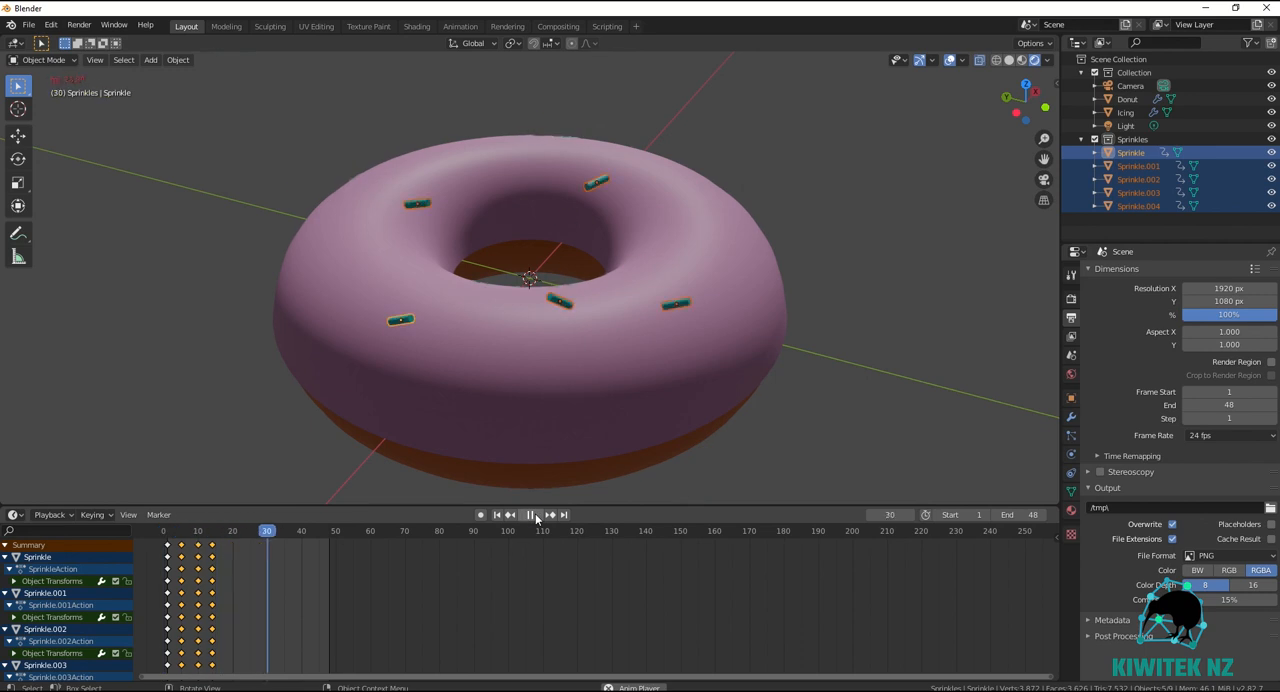
click(537, 514)
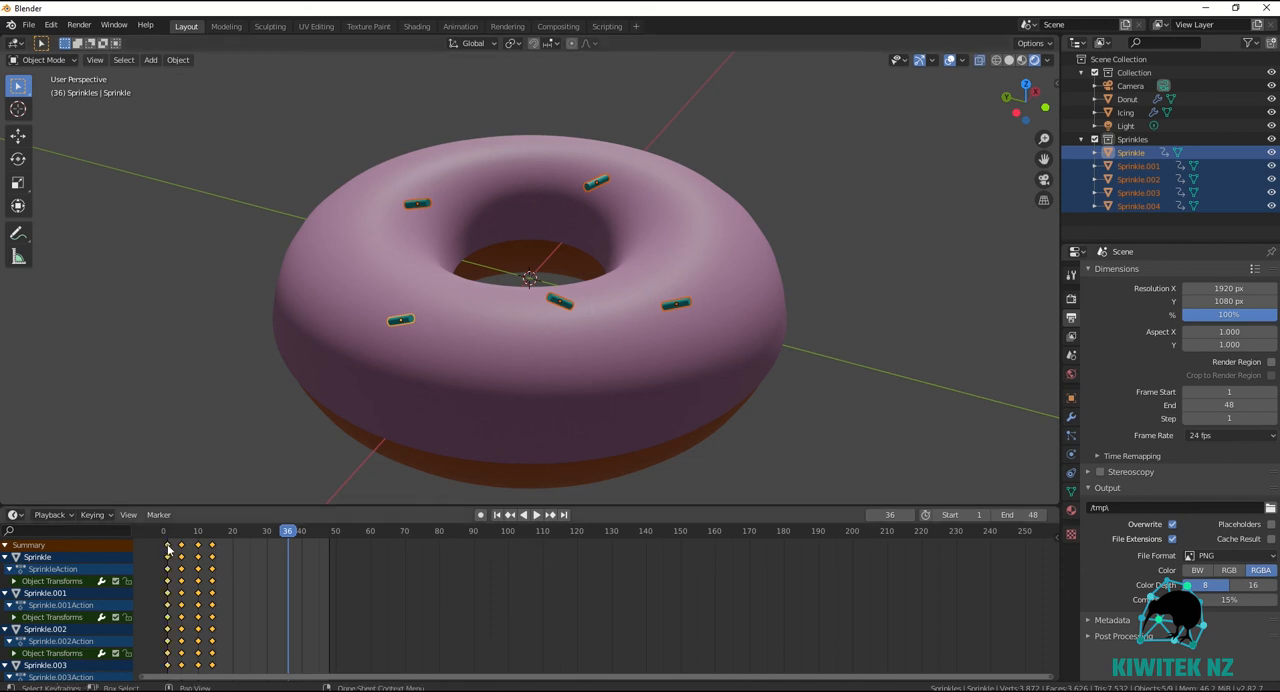
Shift all the sprinkles' keyframes 34 frames later so the last one sits at frame 48, and return to frame 1.
key(g)
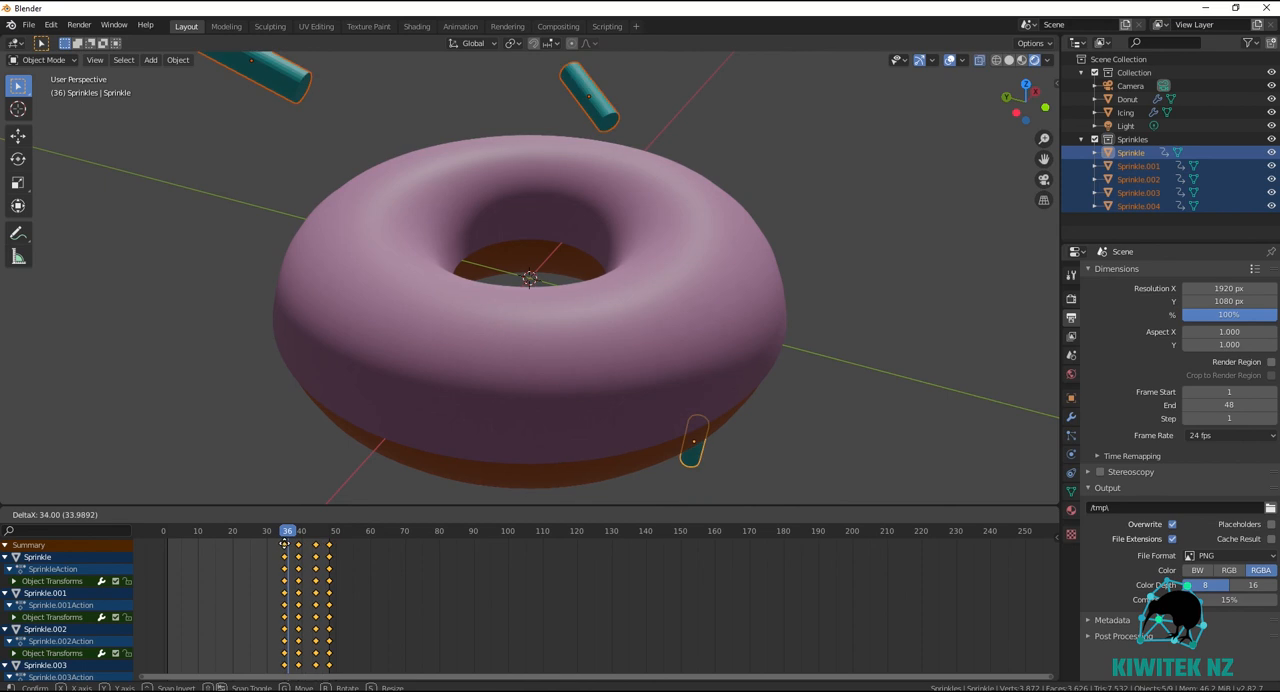
click(276, 680)
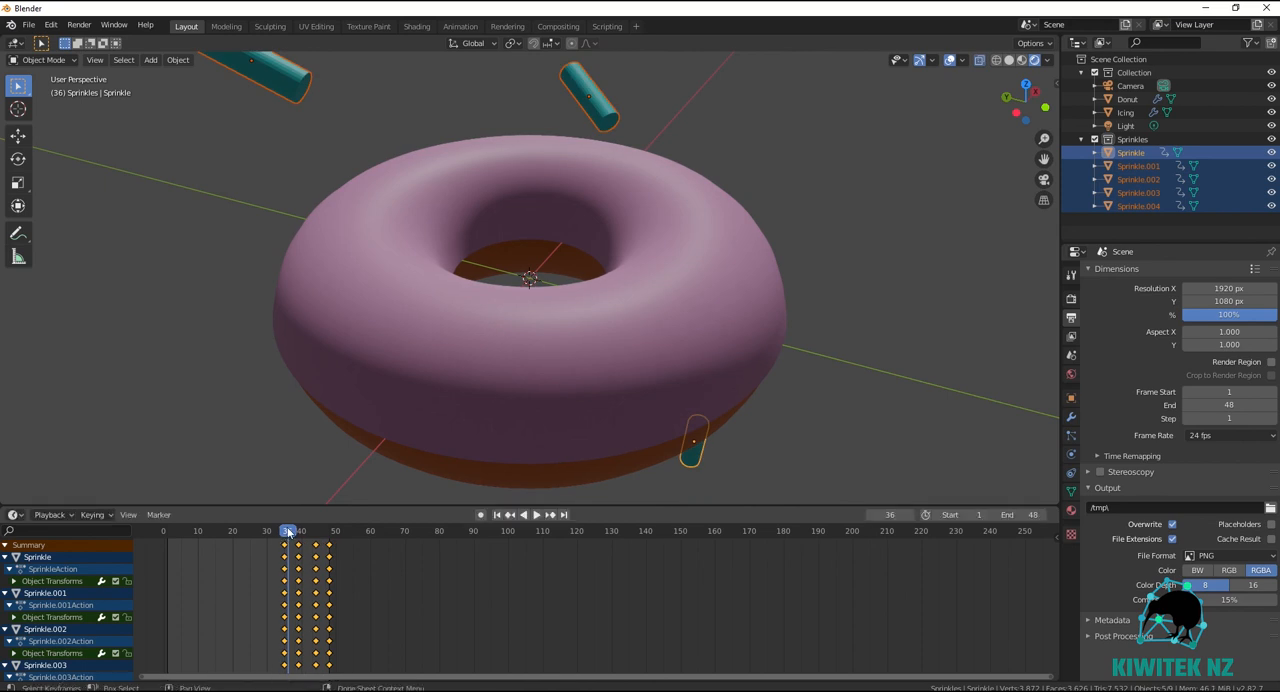
drag(288, 533, 167, 550)
key(space)
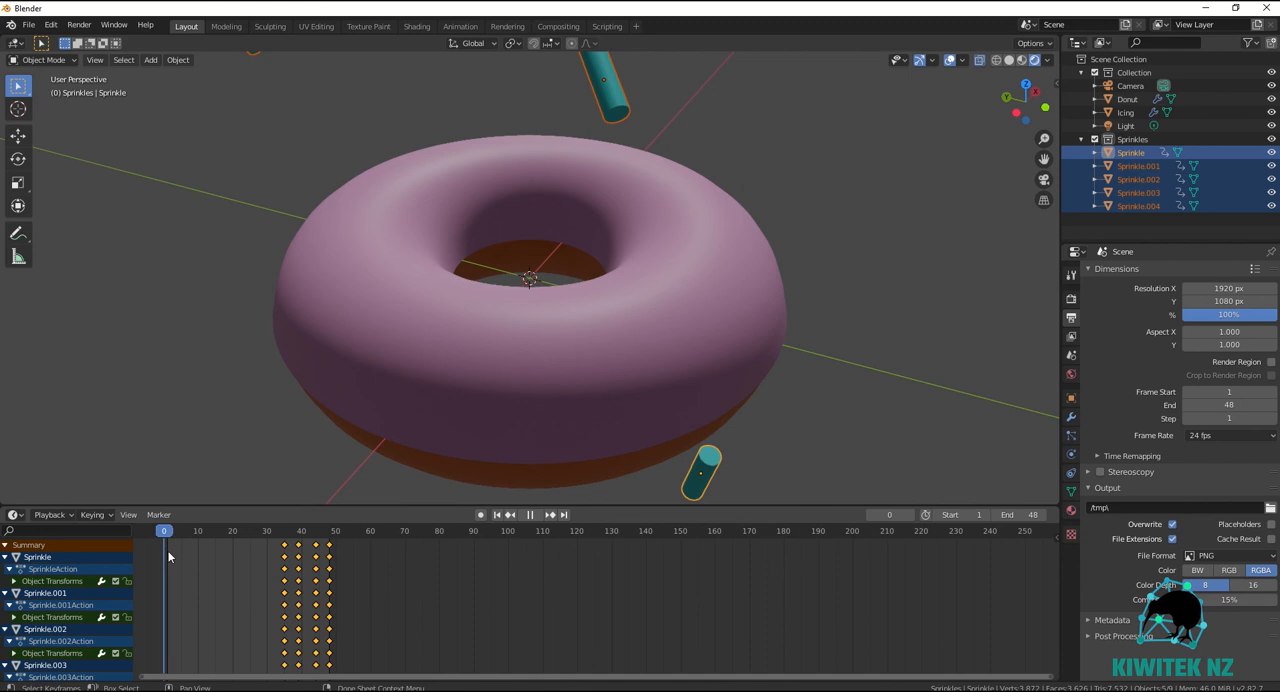
key(space)
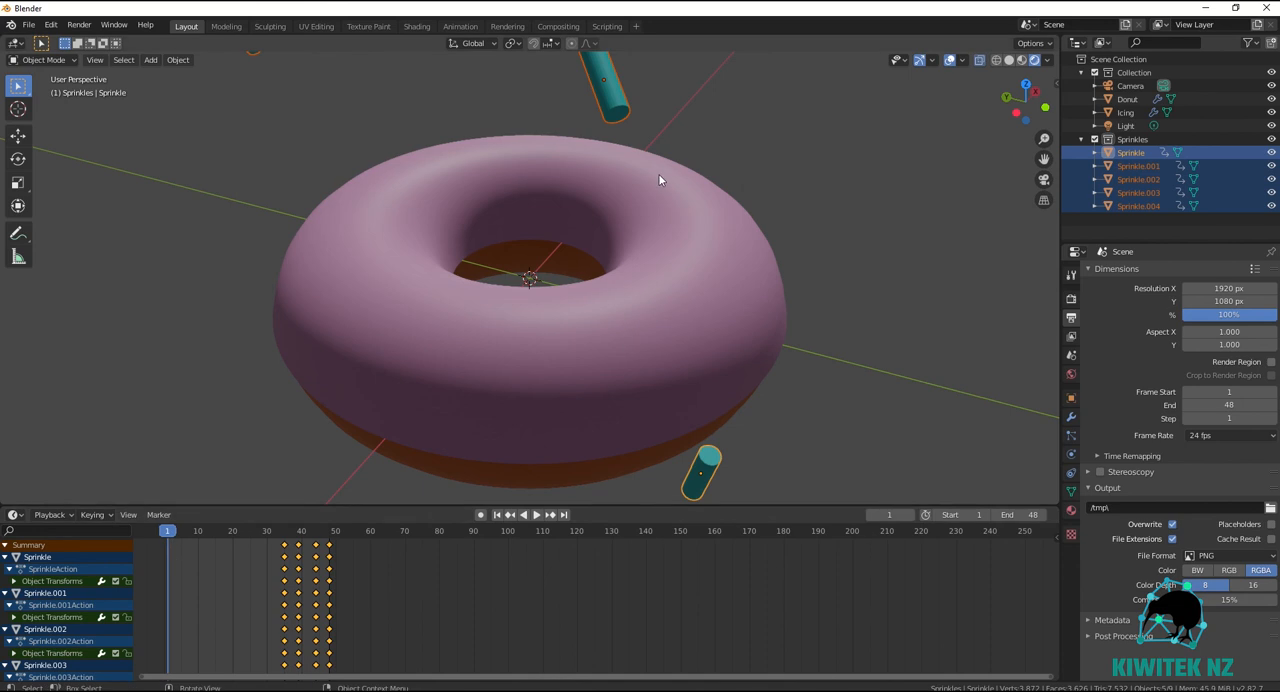
At frame 1, move the sprinkles about 0.059 m in X, -0.106 m in Y and 0.010 m in Z, away from the donut.
key(g)
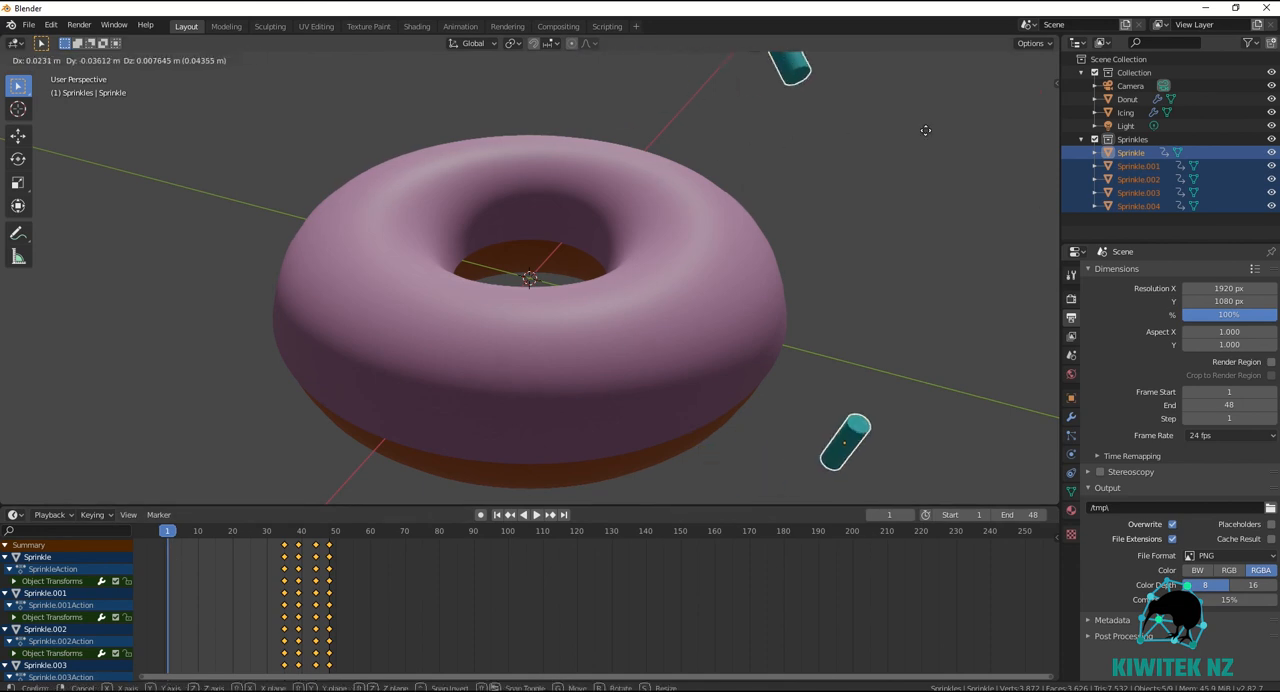
click(138, 121)
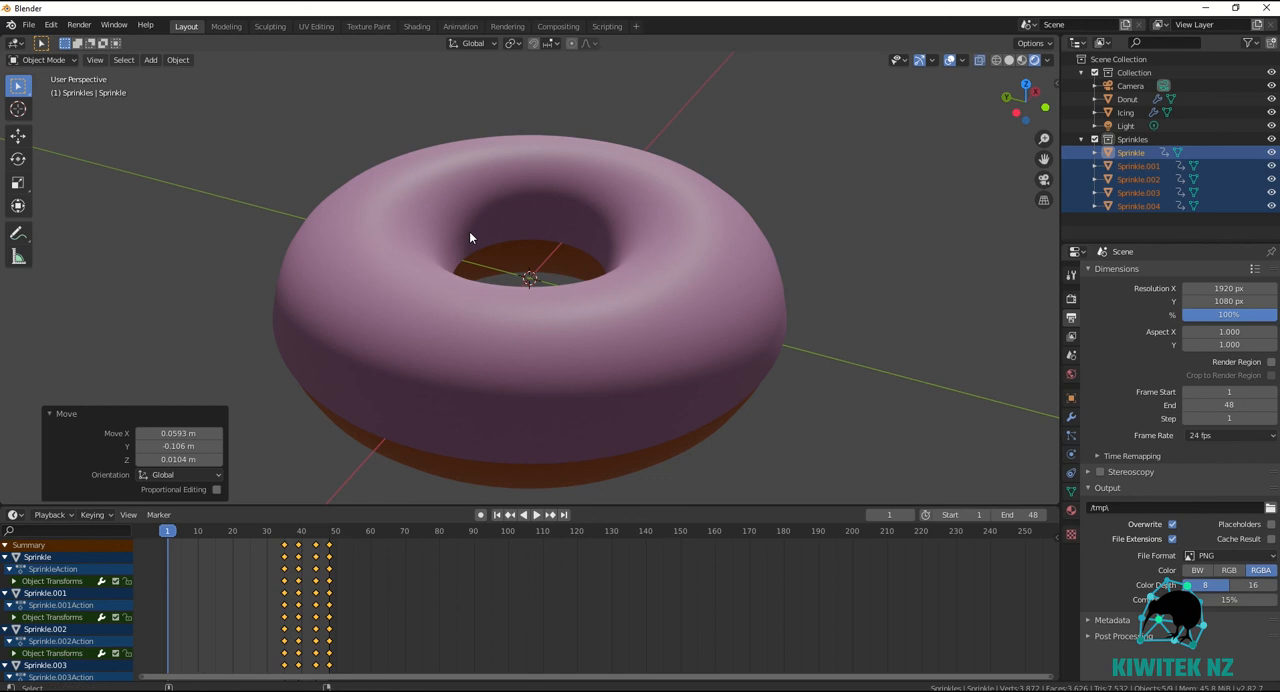
Select the camera, pull it farther back from the donut and raise it about 0.027 m along Z.
key(KP_0)
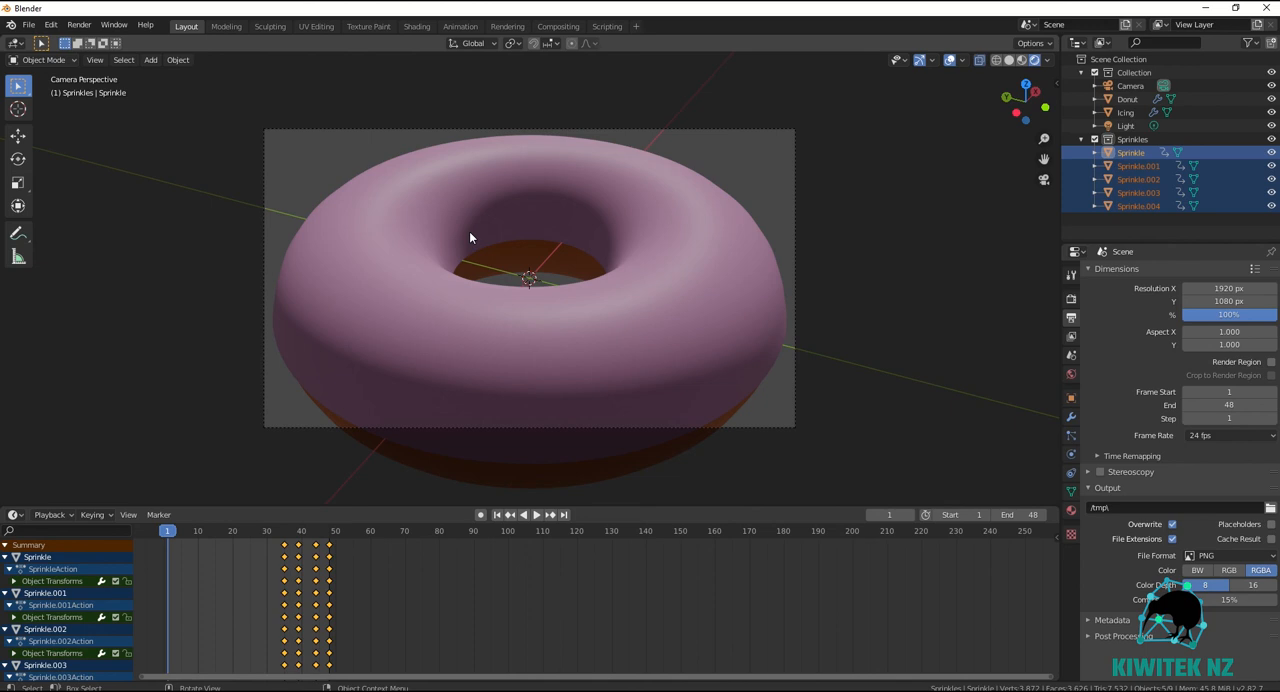
scroll(469, 232, down, 3)
click(409, 391)
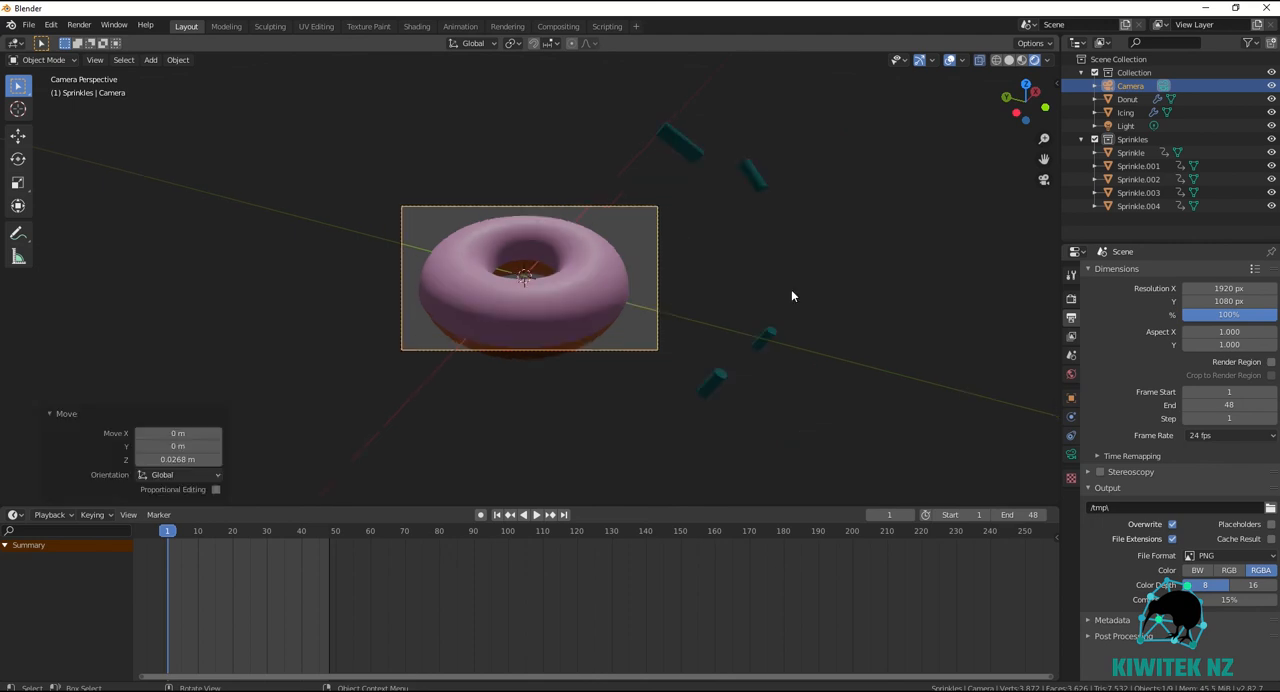
mouse_move(791, 290)
middle_down()
mouse_move(774, 306)
mouse_move(737, 277)
mouse_move(848, 275)
mouse_move(773, 294)
mouse_move(773, 269)
mouse_move(792, 291)
mouse_move(766, 288)
middle_up()
scroll(766, 288, down, 4)
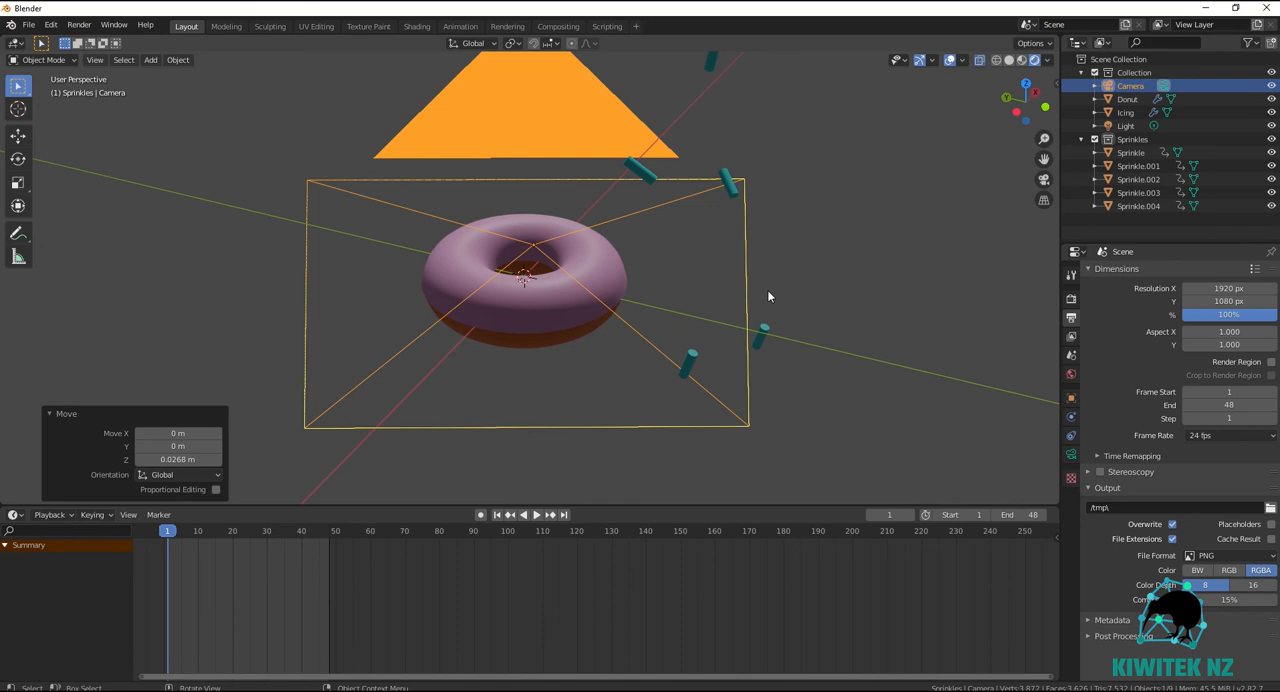
scroll(768, 296, down, 1)
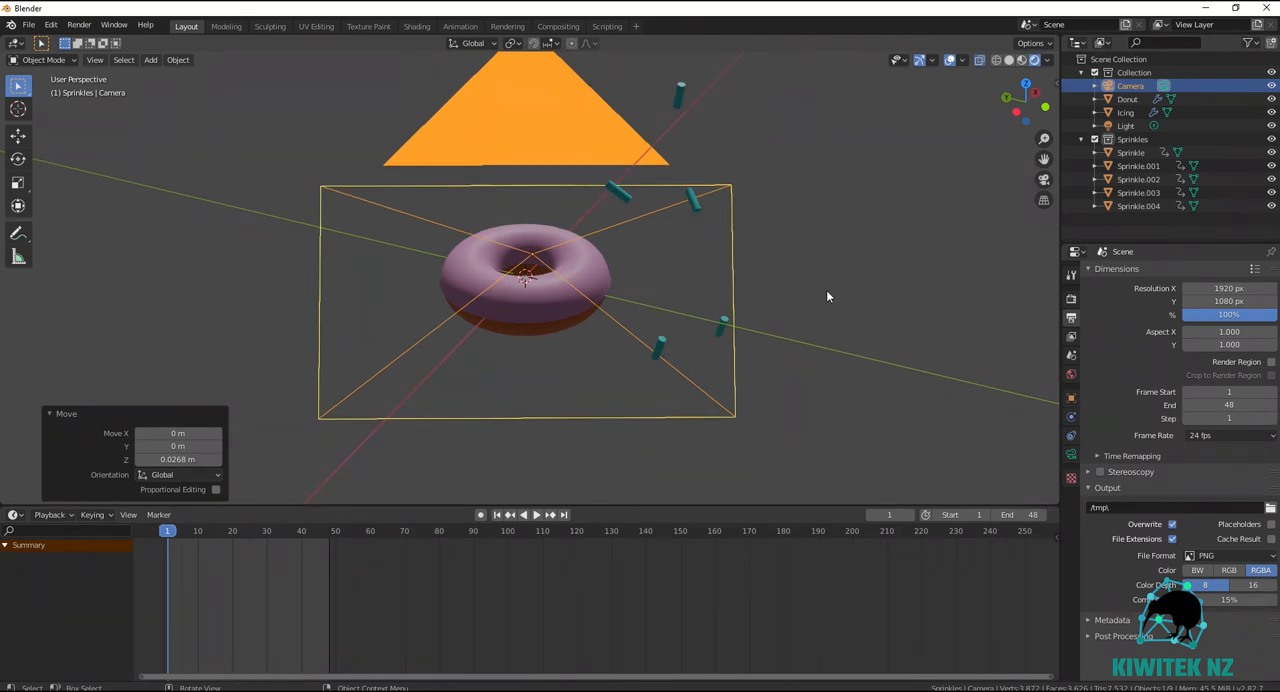
middle_drag(826, 290, 828, 286)
scroll(828, 280, up, 1)
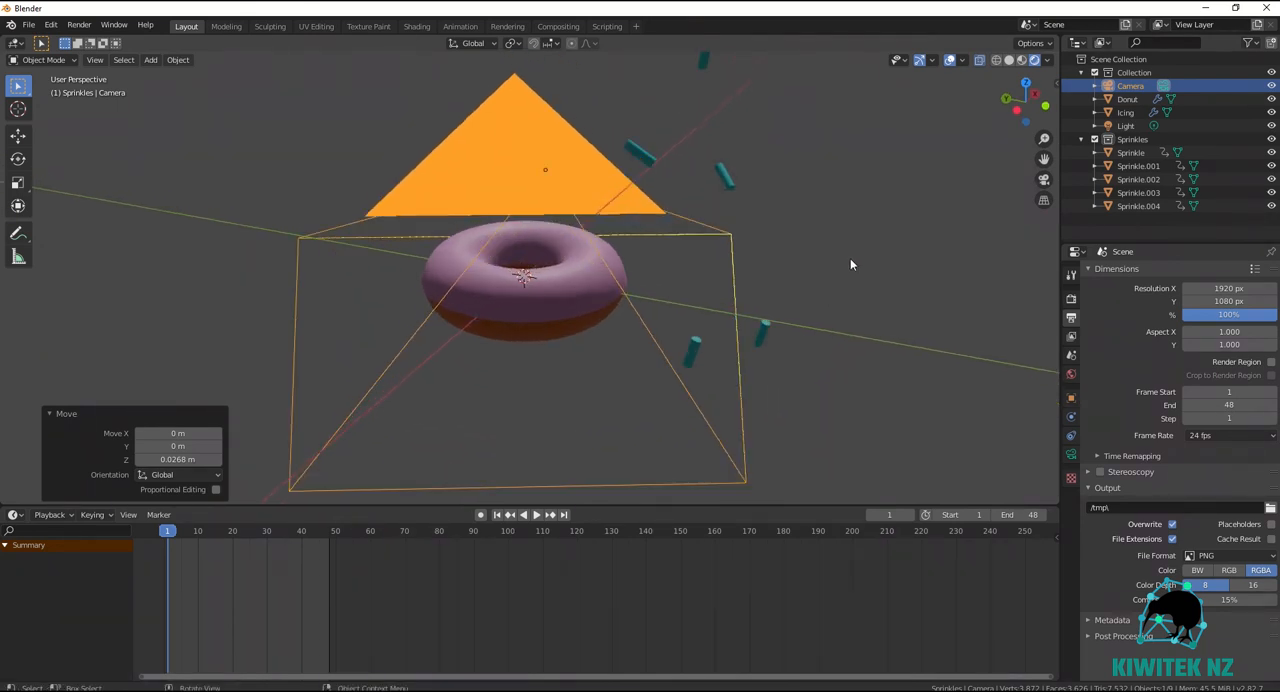
drag(1045, 159, 1045, 190)
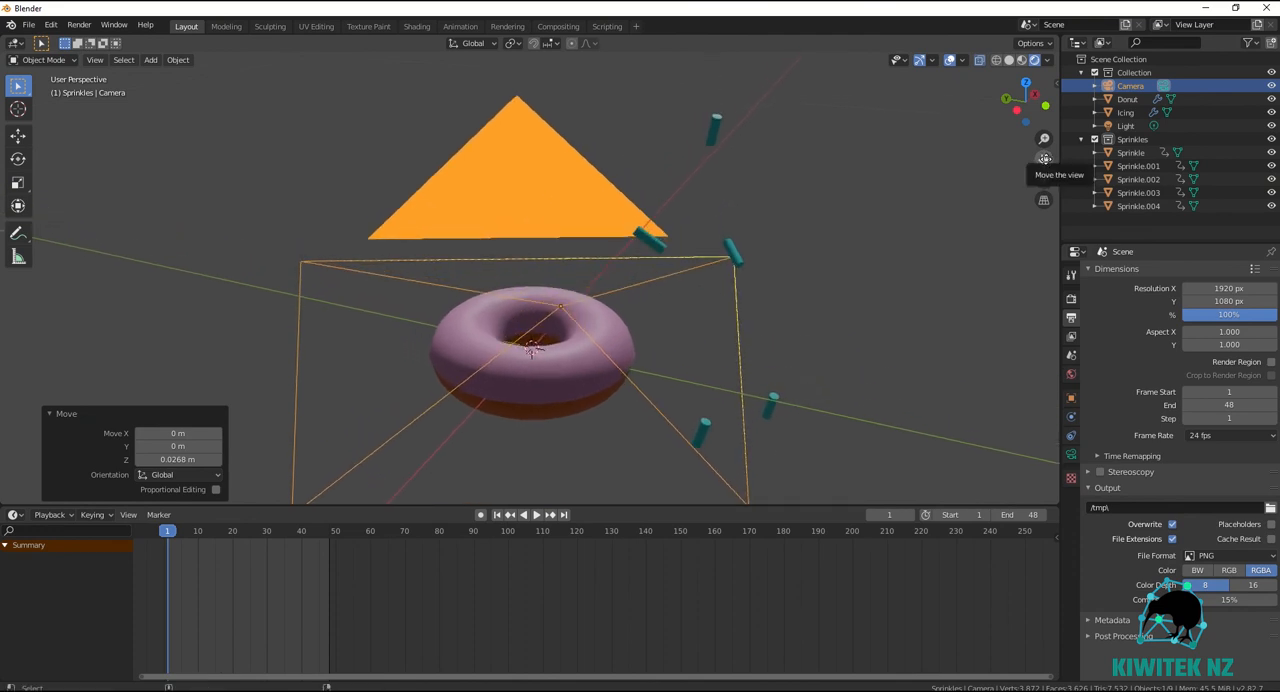
In camera view, lower the camera about 0.0495 m along global Z to center the donut in the frame.
key(KP_0)
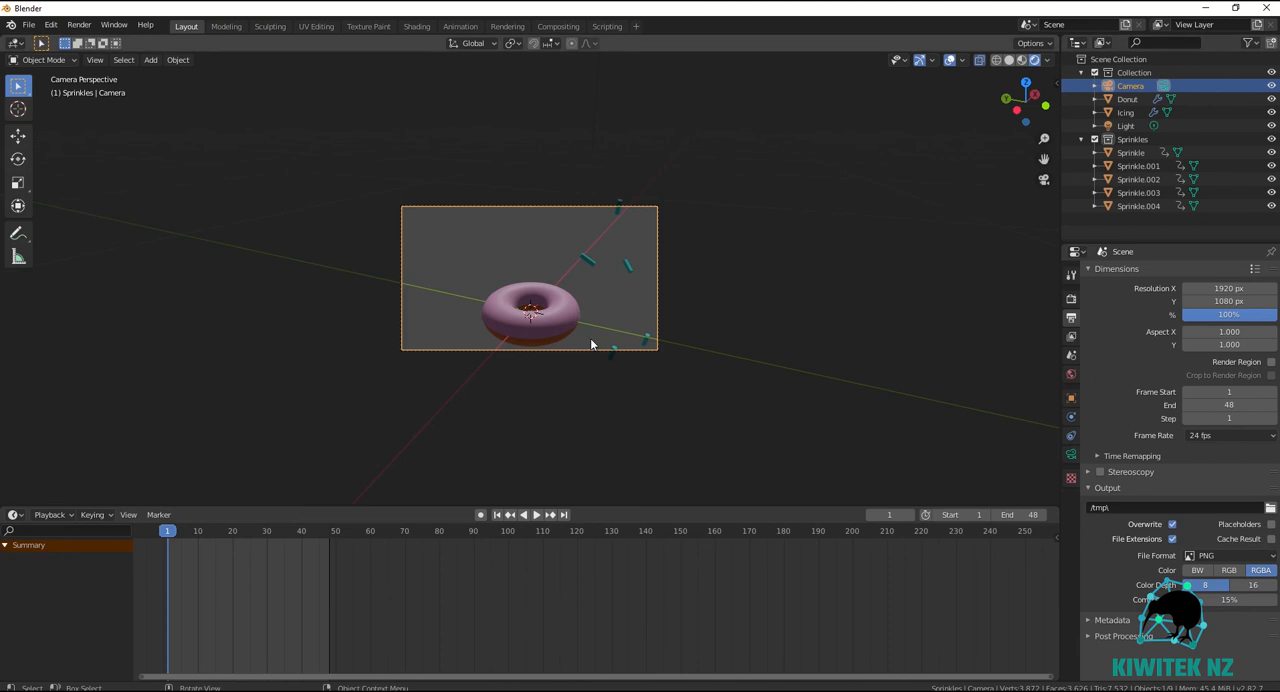
key(g)
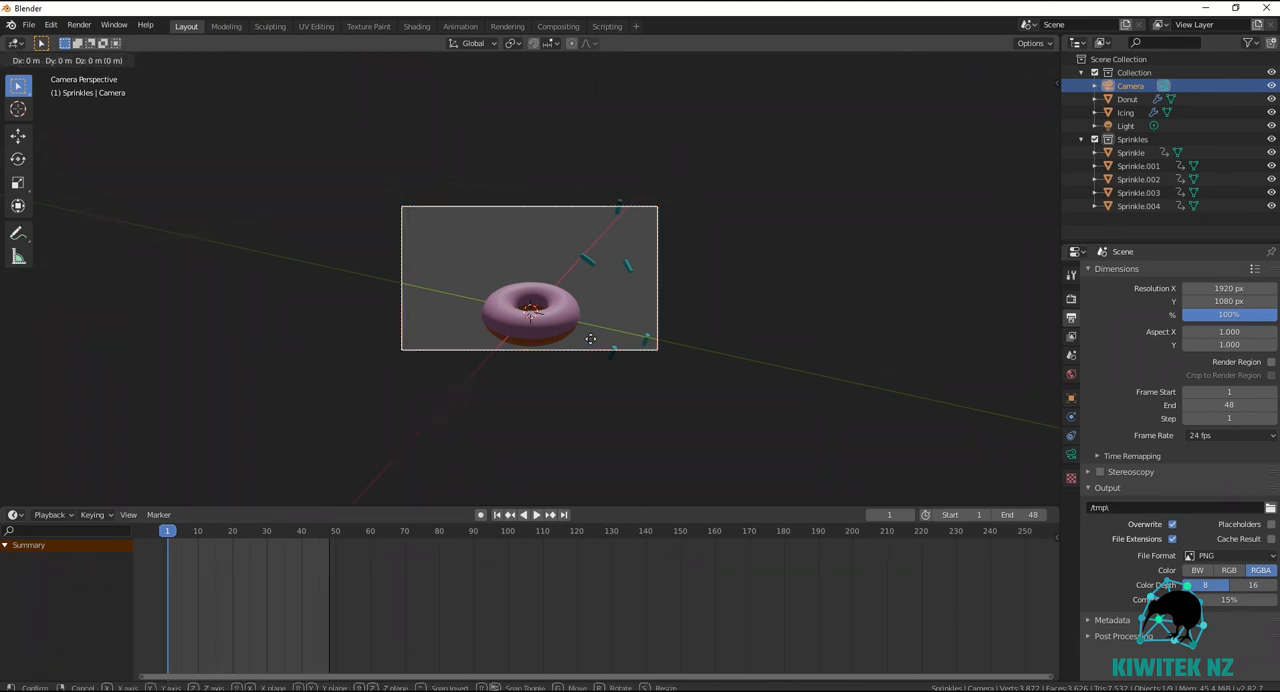
key(z)
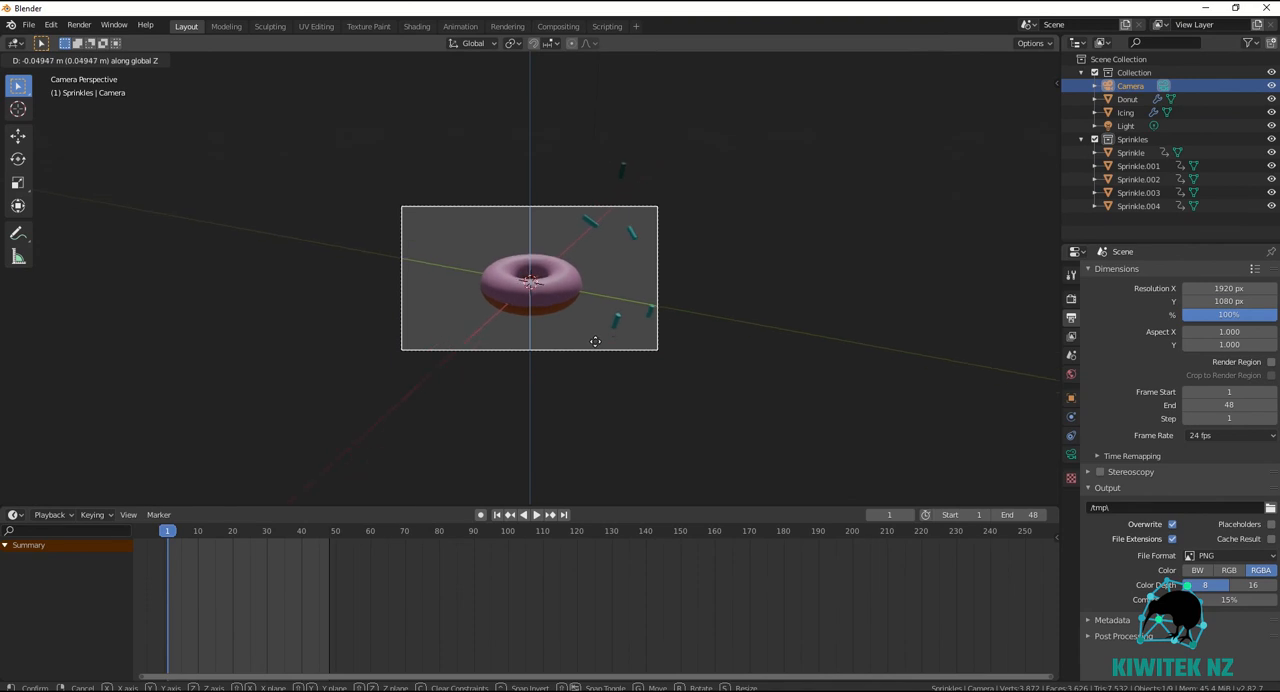
click(595, 341)
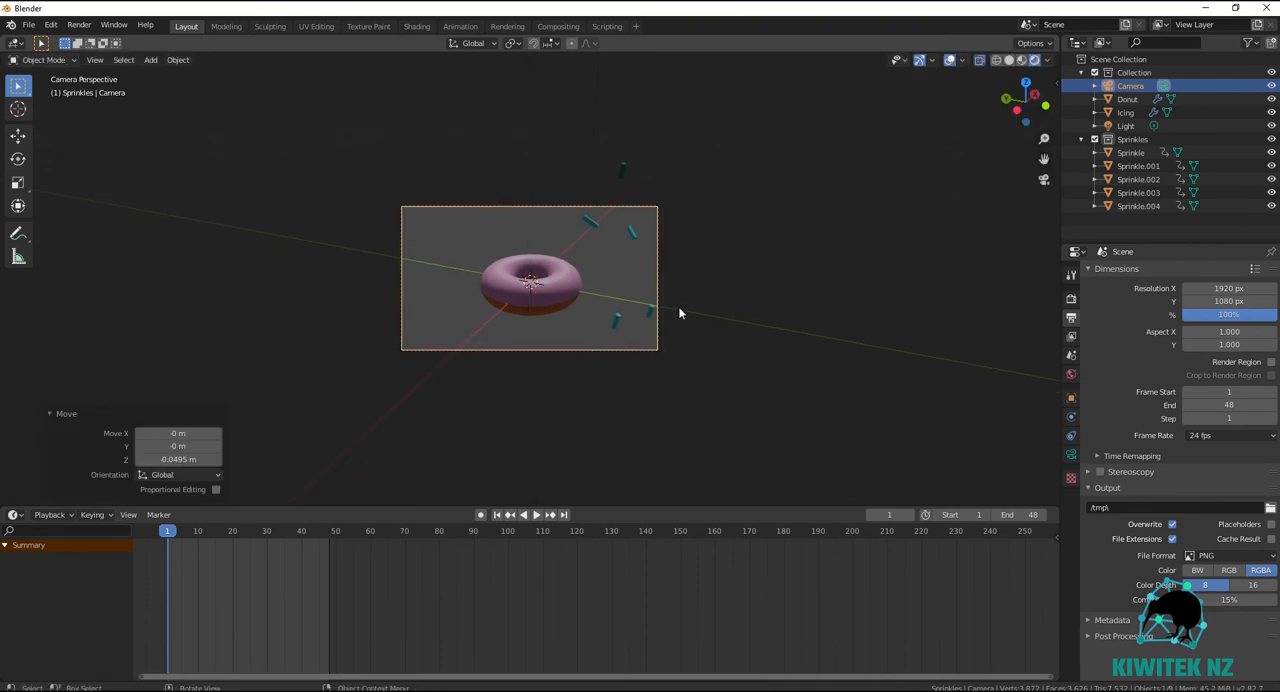
scroll(678, 310, up, 1)
scroll(677, 311, up, 4)
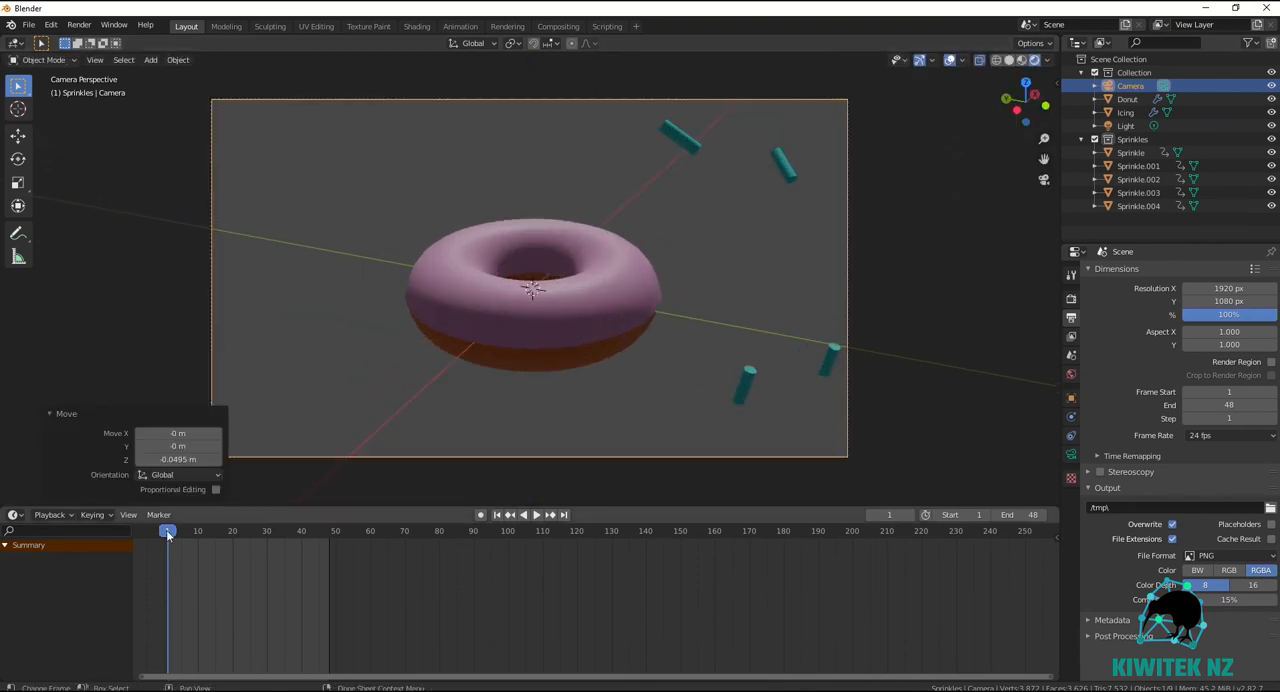
Move all five sprinkles about 0.036 m in X, -0.089 m in Y and -0.009 m in Z, and insert a LocRotScale keyframe at frame 1.
click(693, 146)
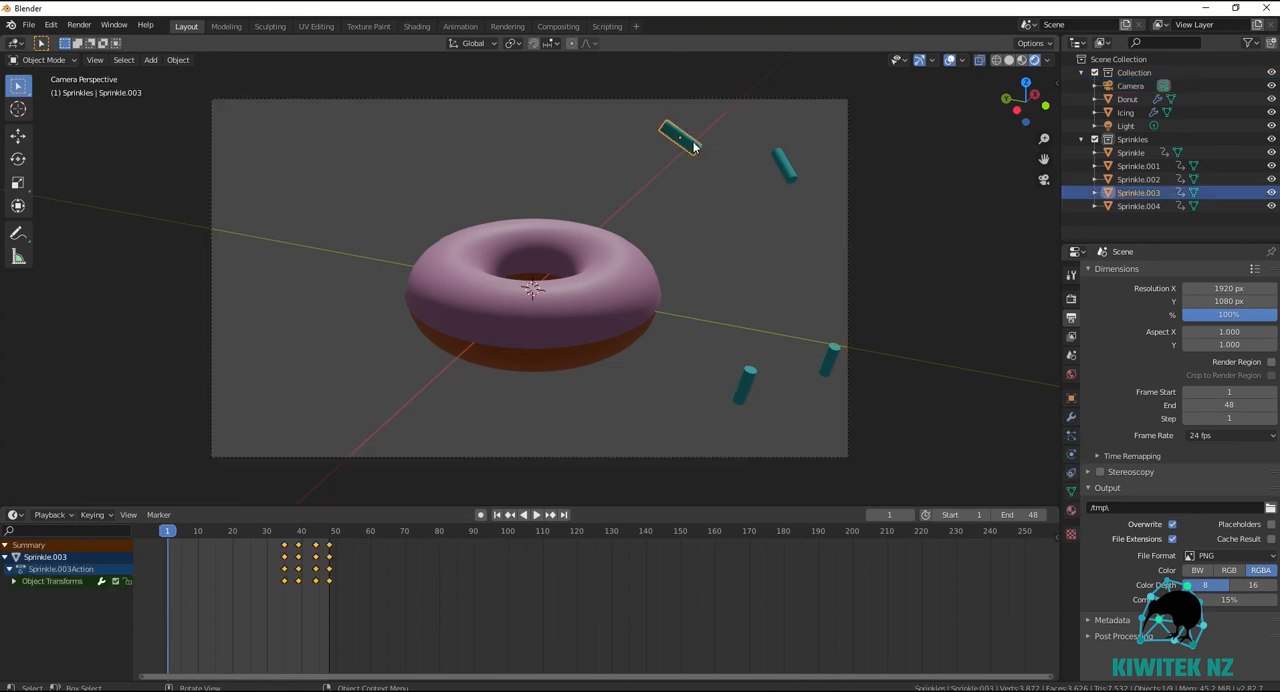
click(1135, 139)
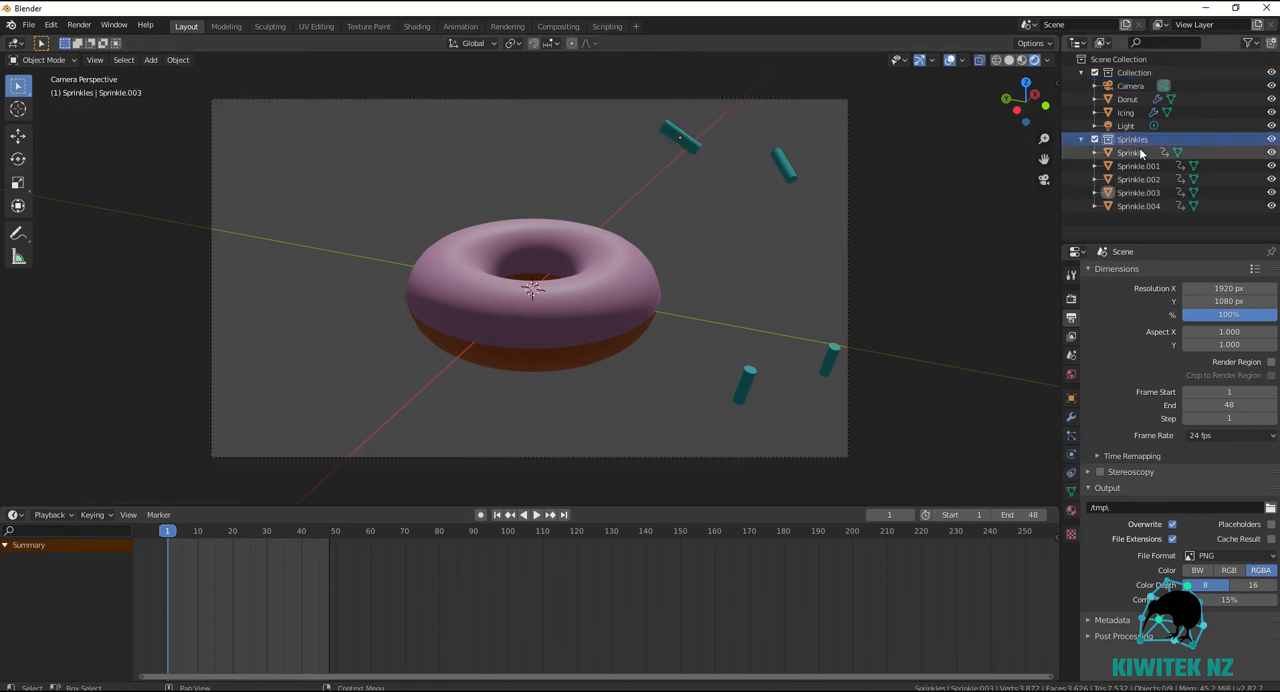
click(1141, 152)
shift+click(1138, 206)
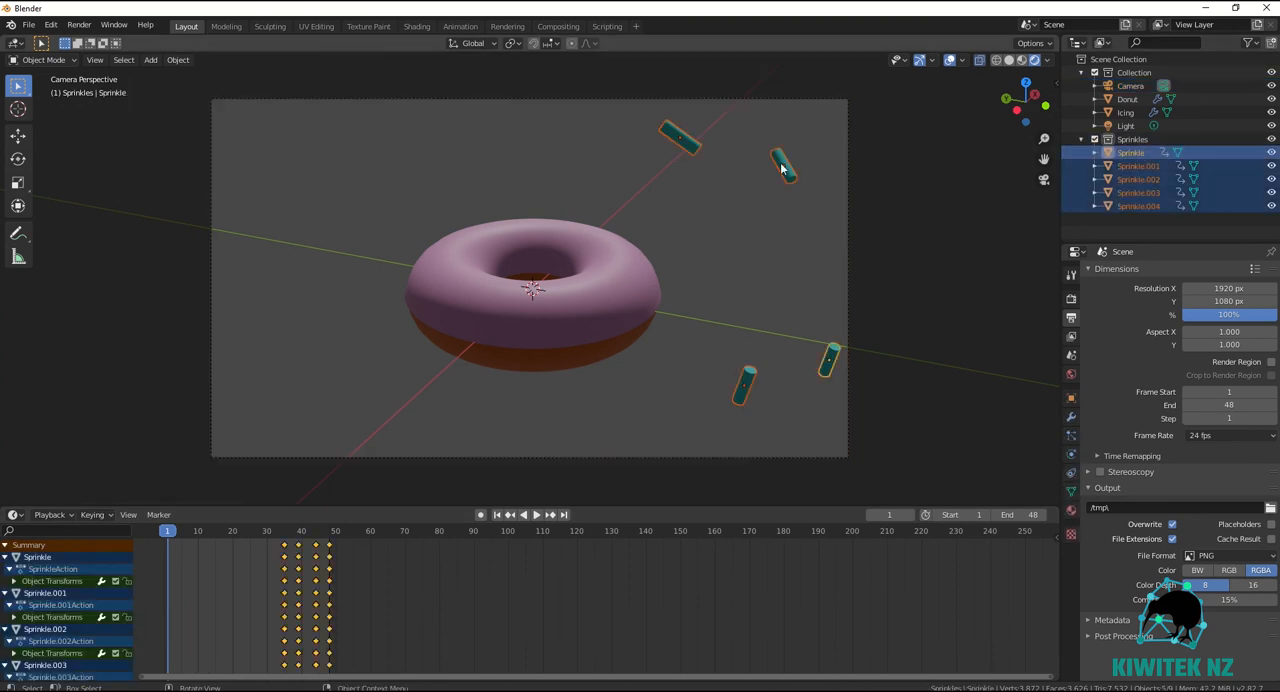
key(g)
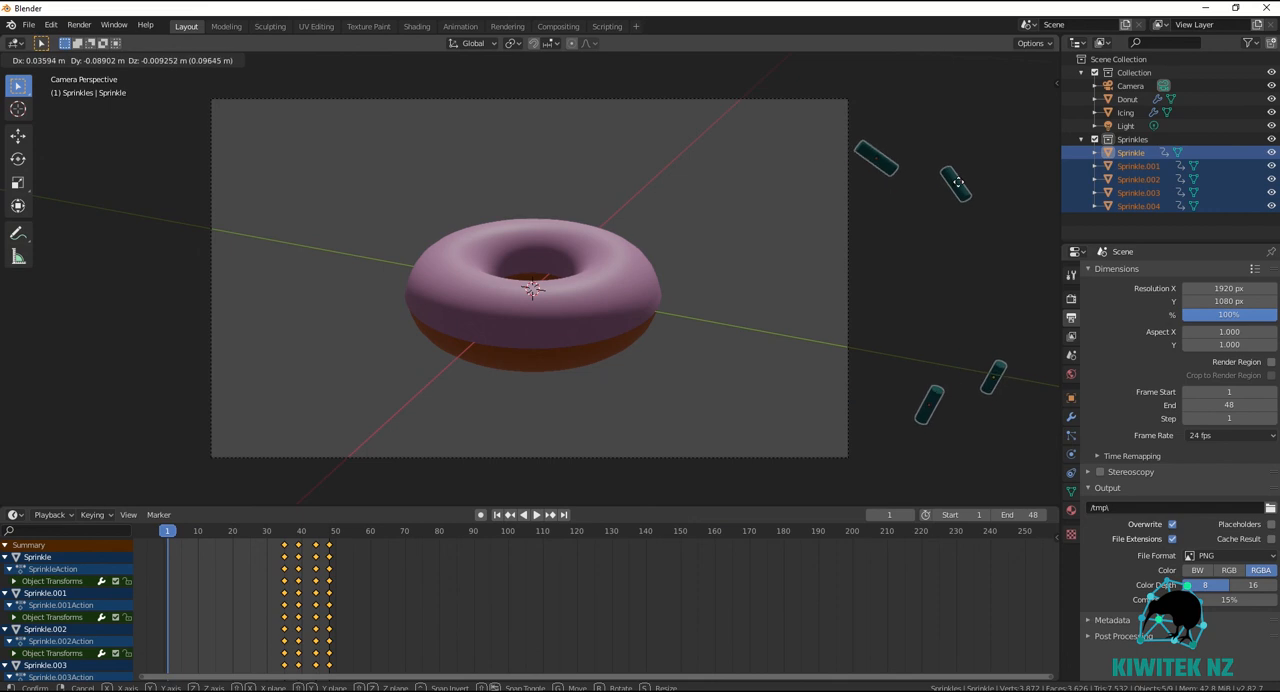
click(958, 187)
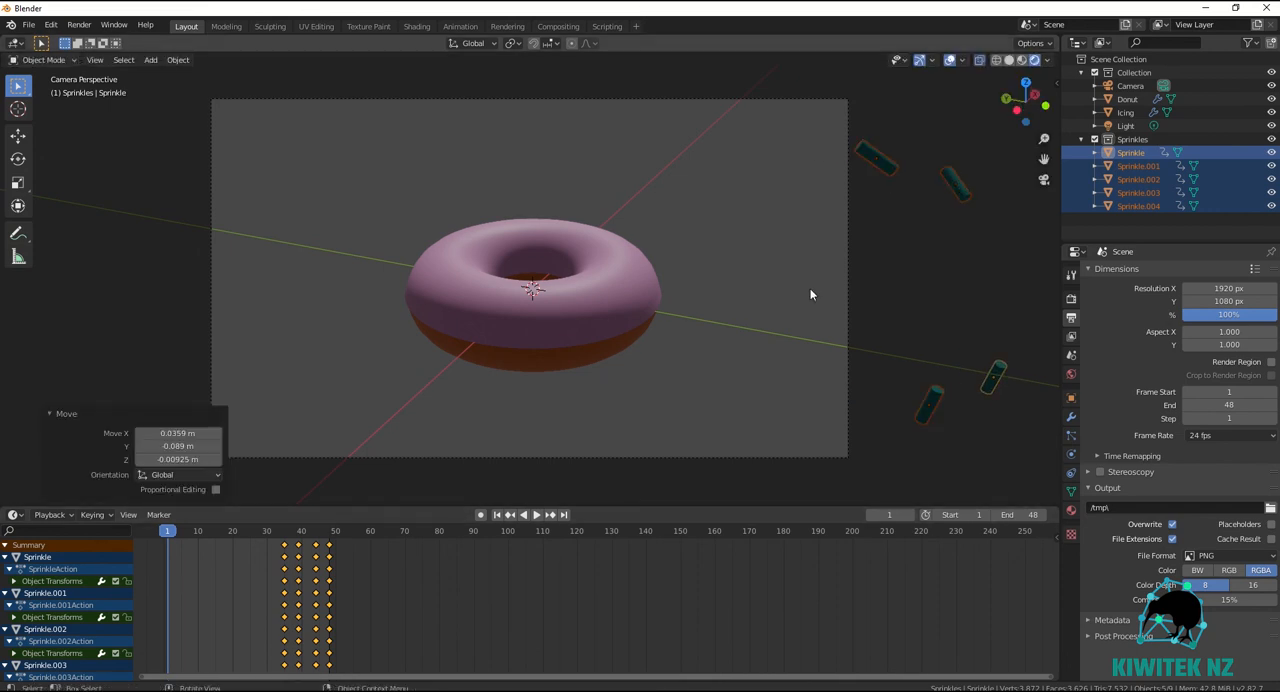
key(i)
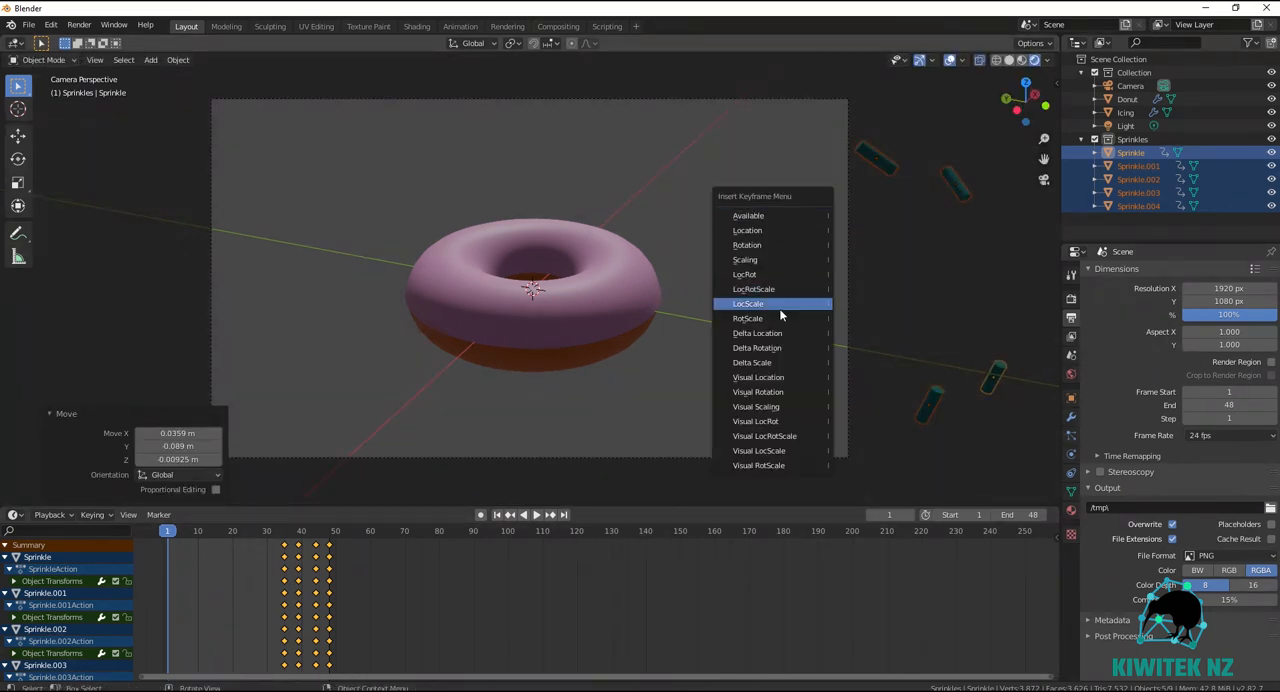
click(785, 289)
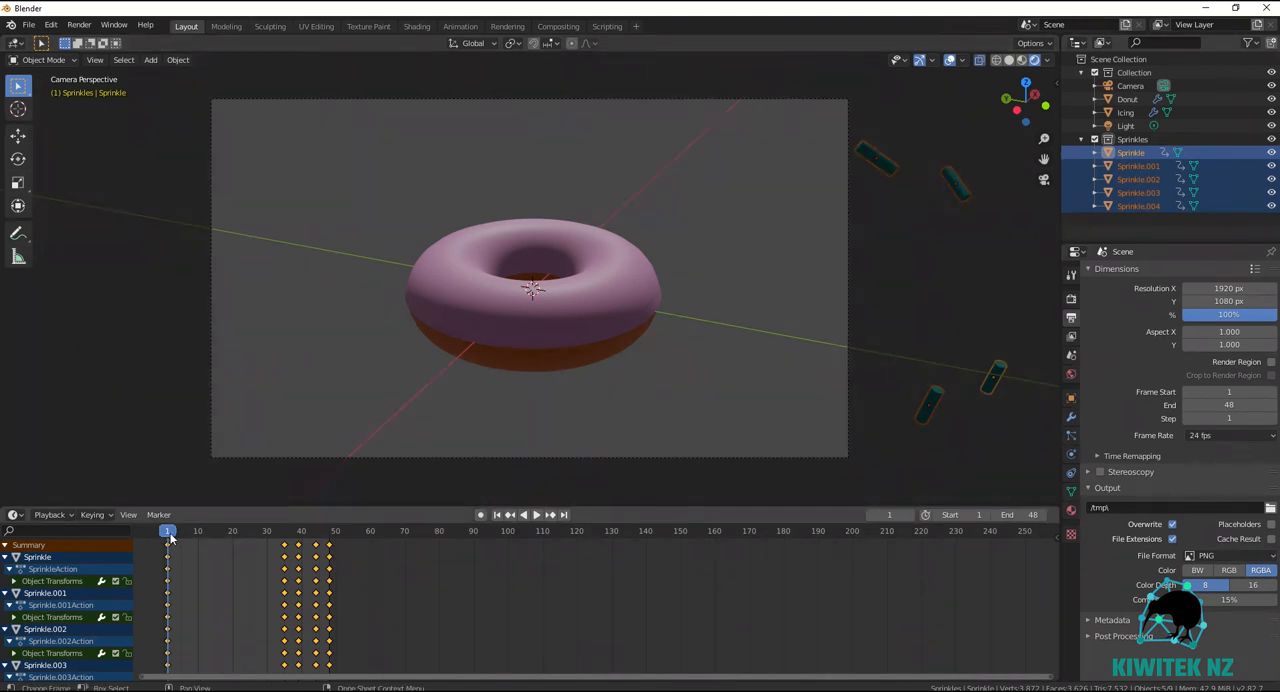
Select the icing and insert a Scaling keyframe for it at frame 48.
click(605, 306)
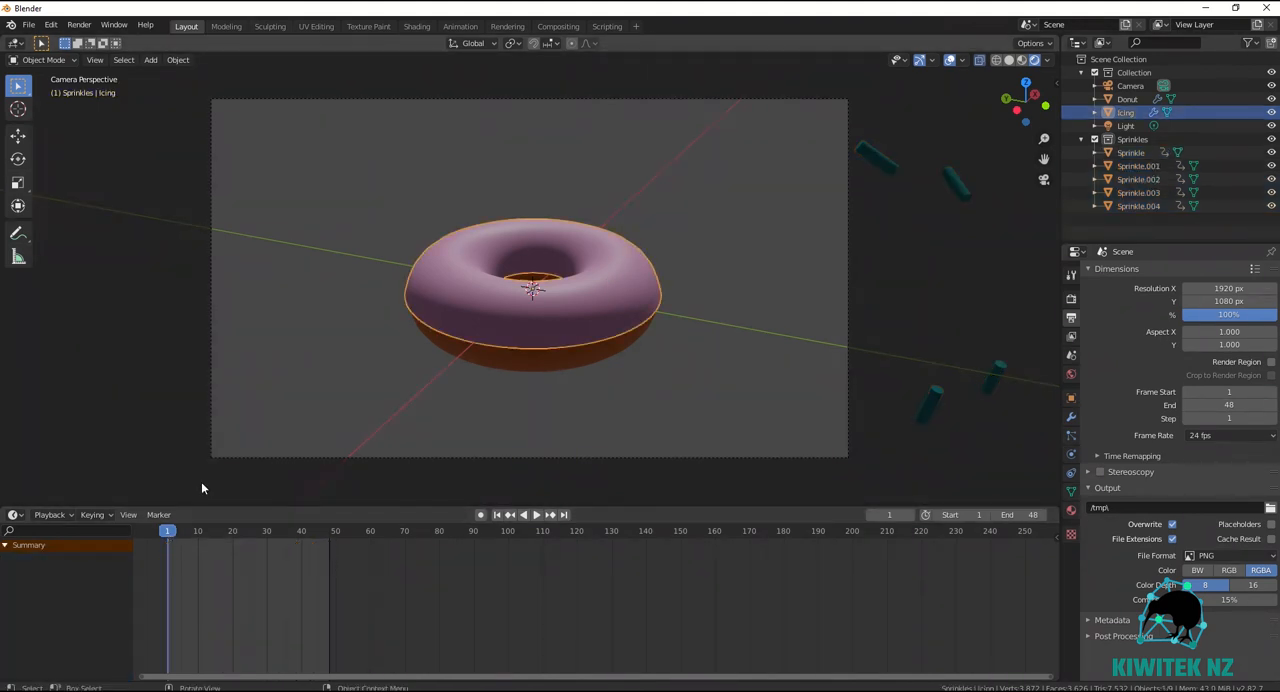
key(space)
drag(298, 543, 329, 545)
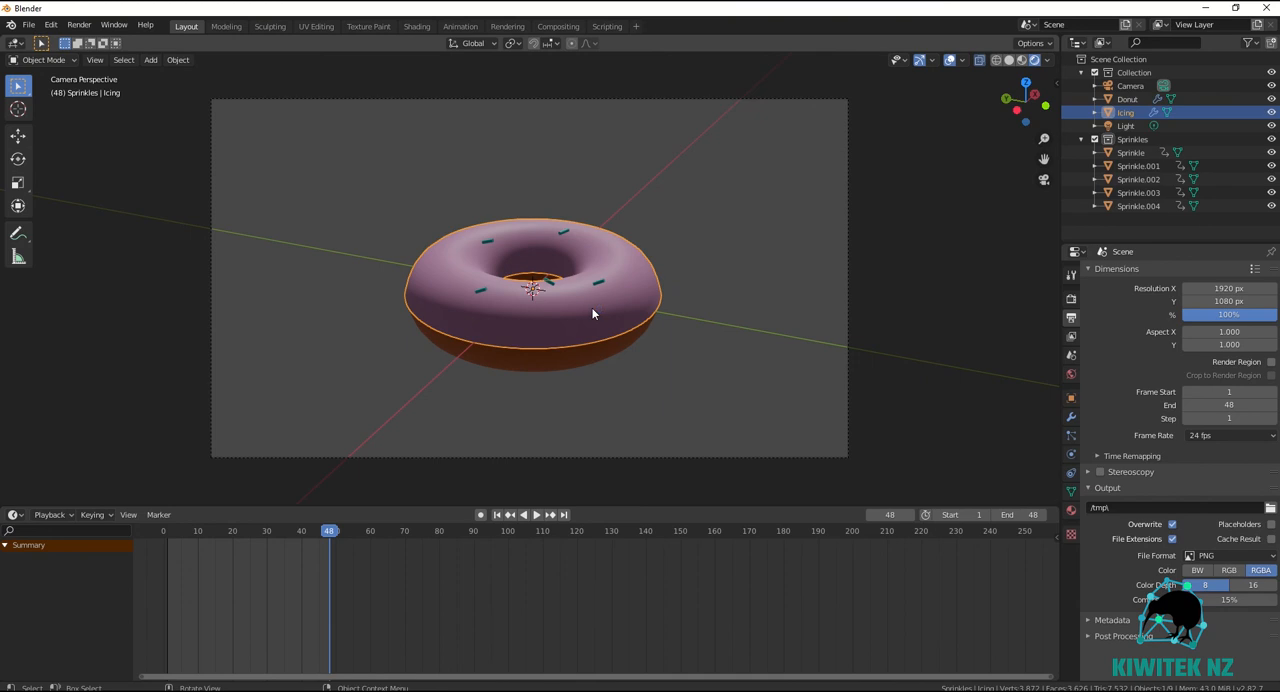
key(i)
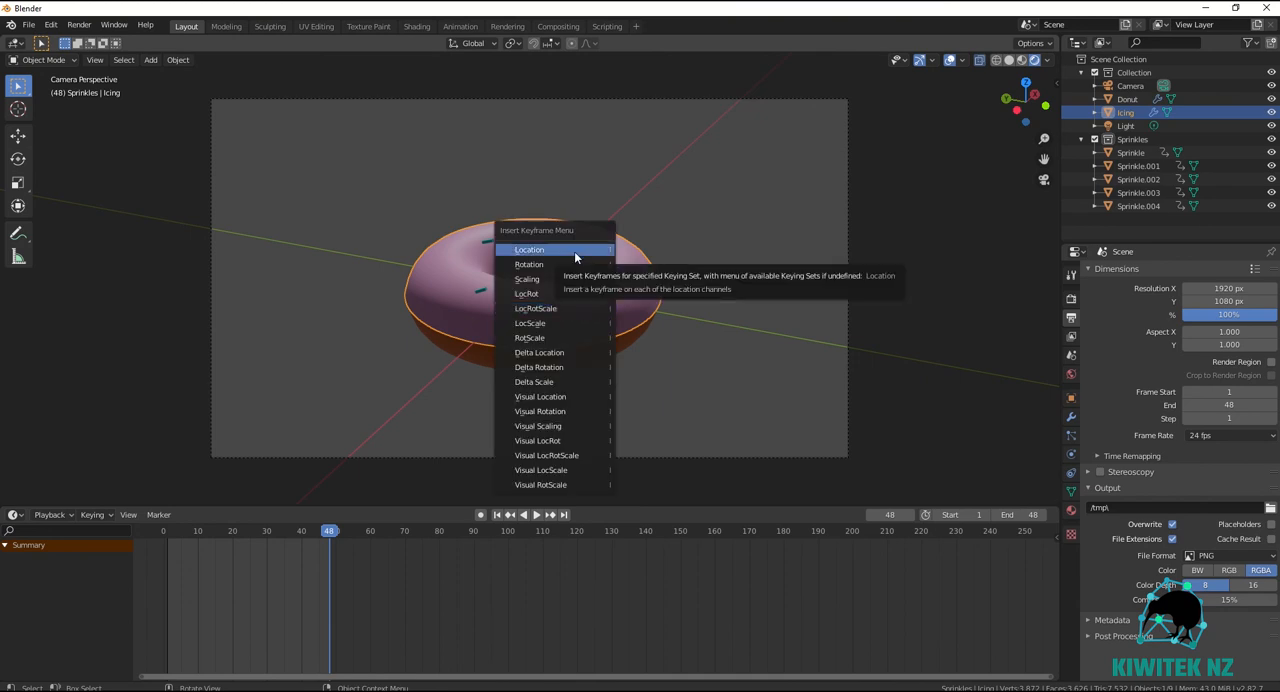
click(568, 280)
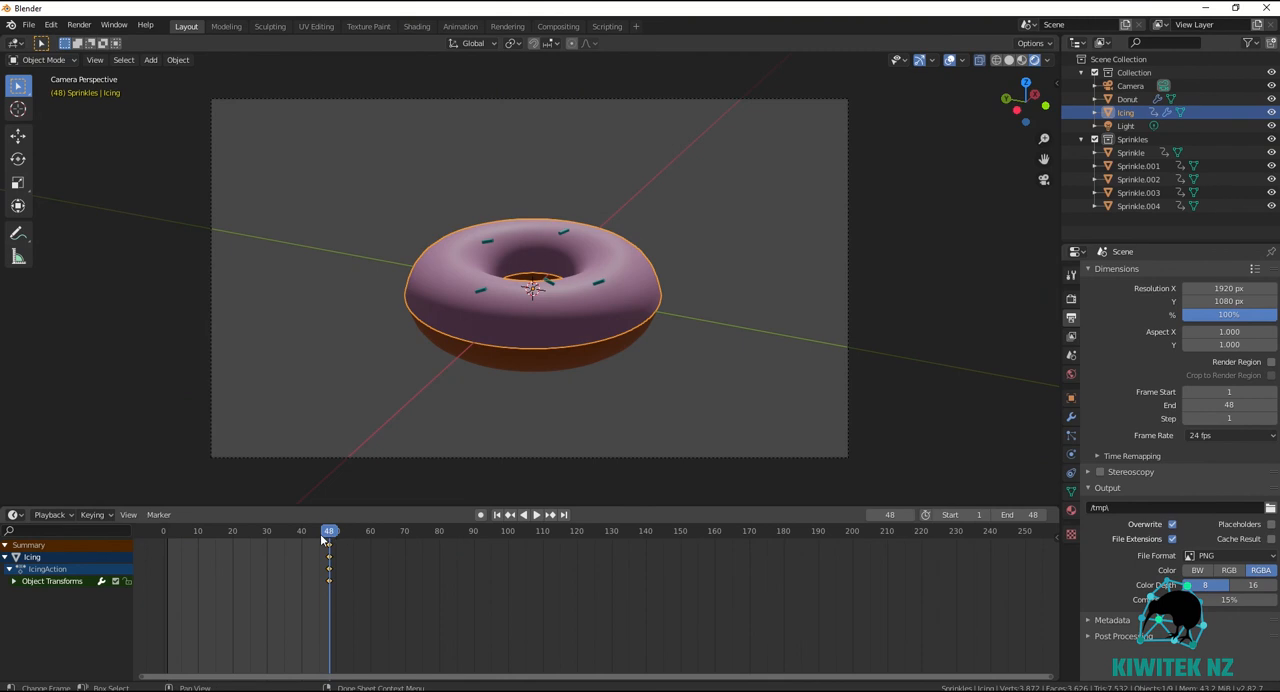
At frame 1, move the icing about 0.042 m in X, 0.026 m in Y and 0.112 m in Z, and insert a LocRot keyframe.
drag(321, 535, 169, 550)
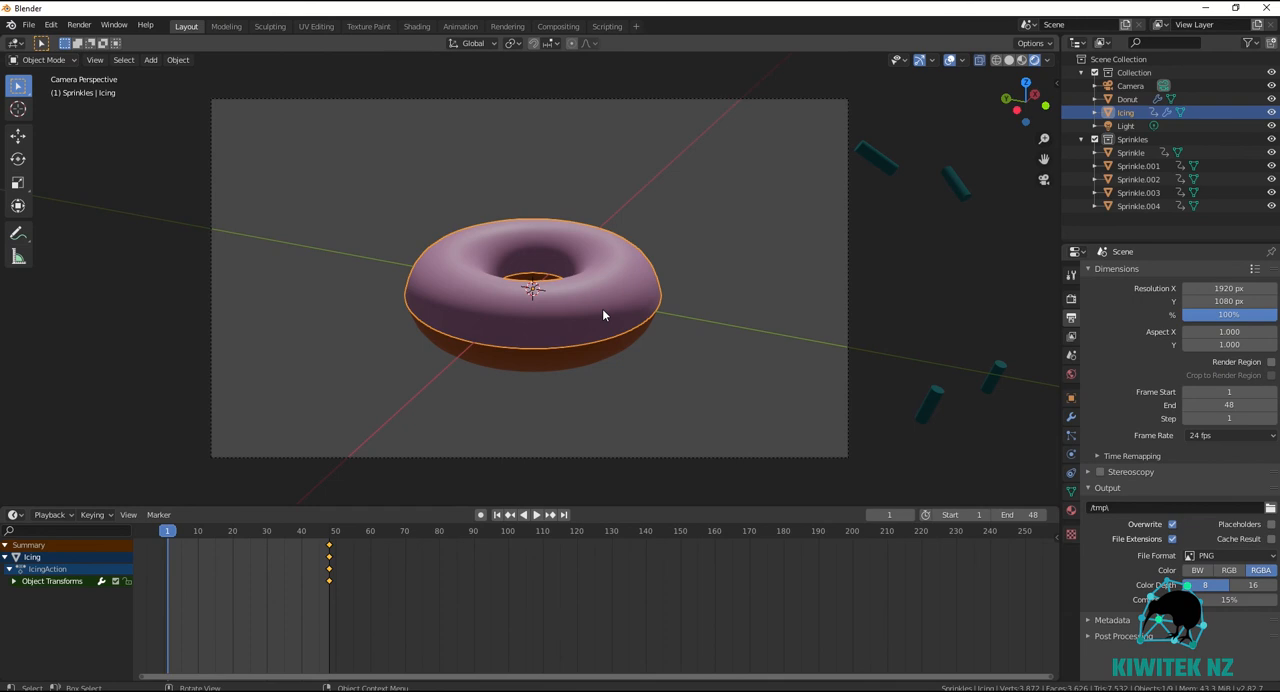
key(g)
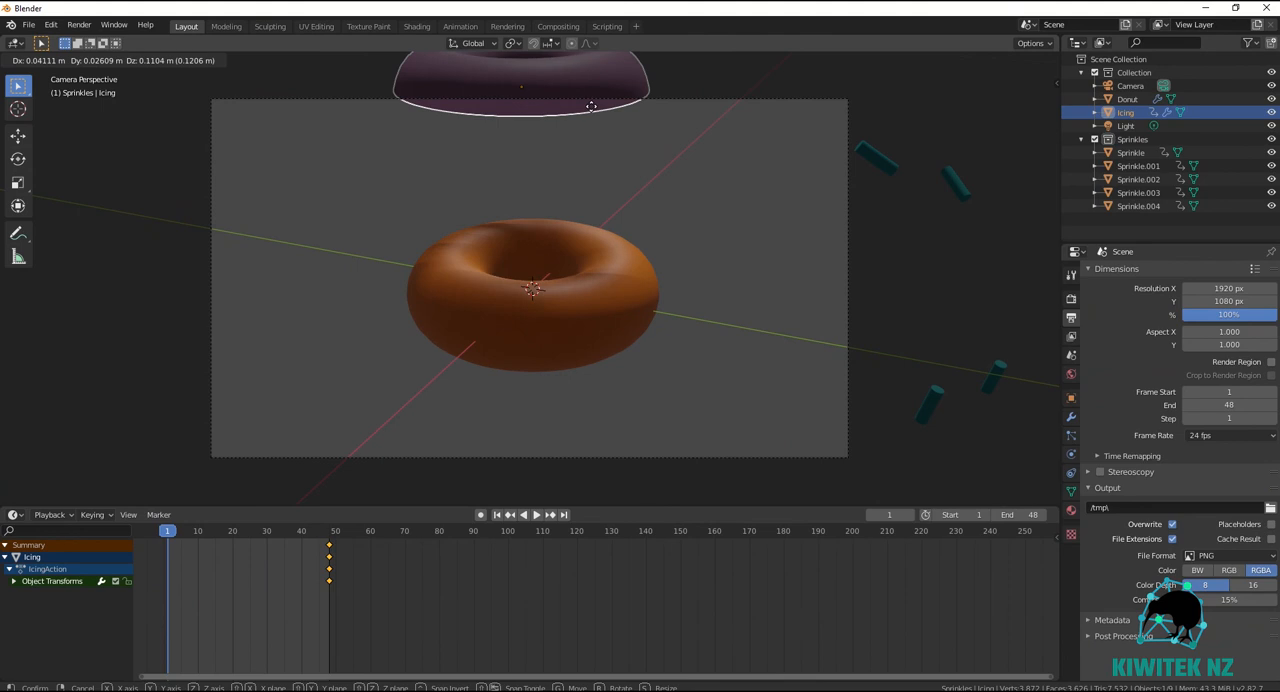
click(592, 105)
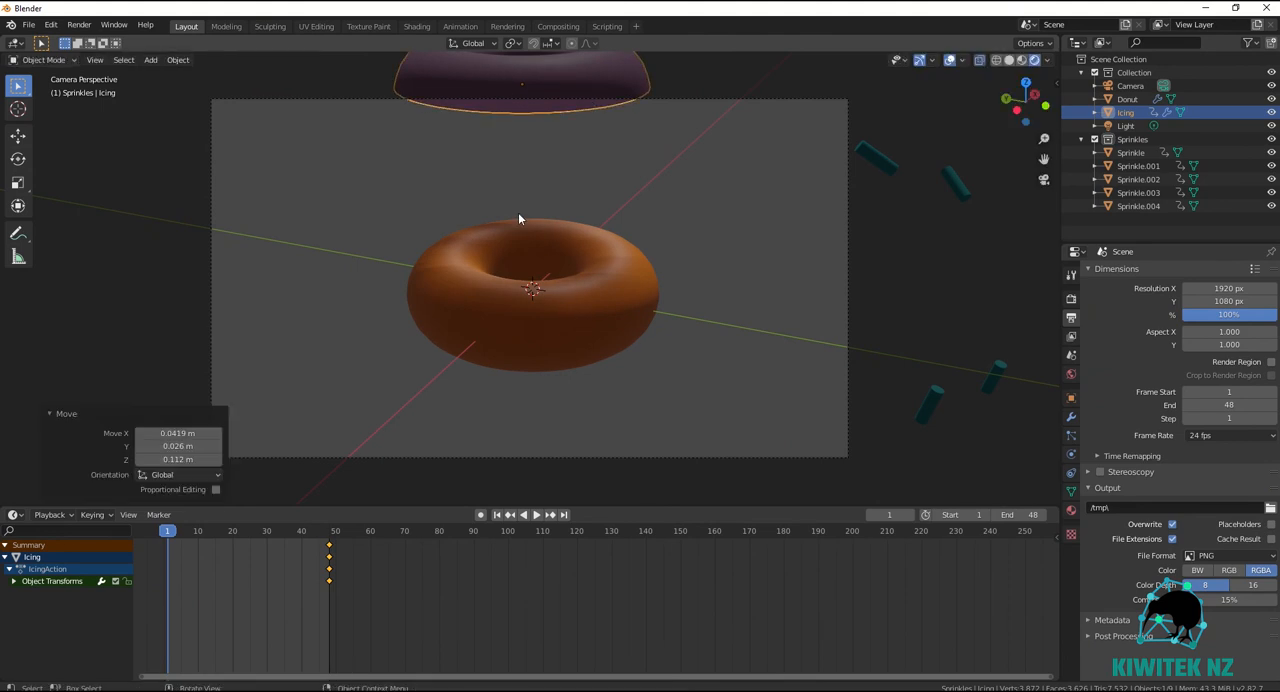
key(i)
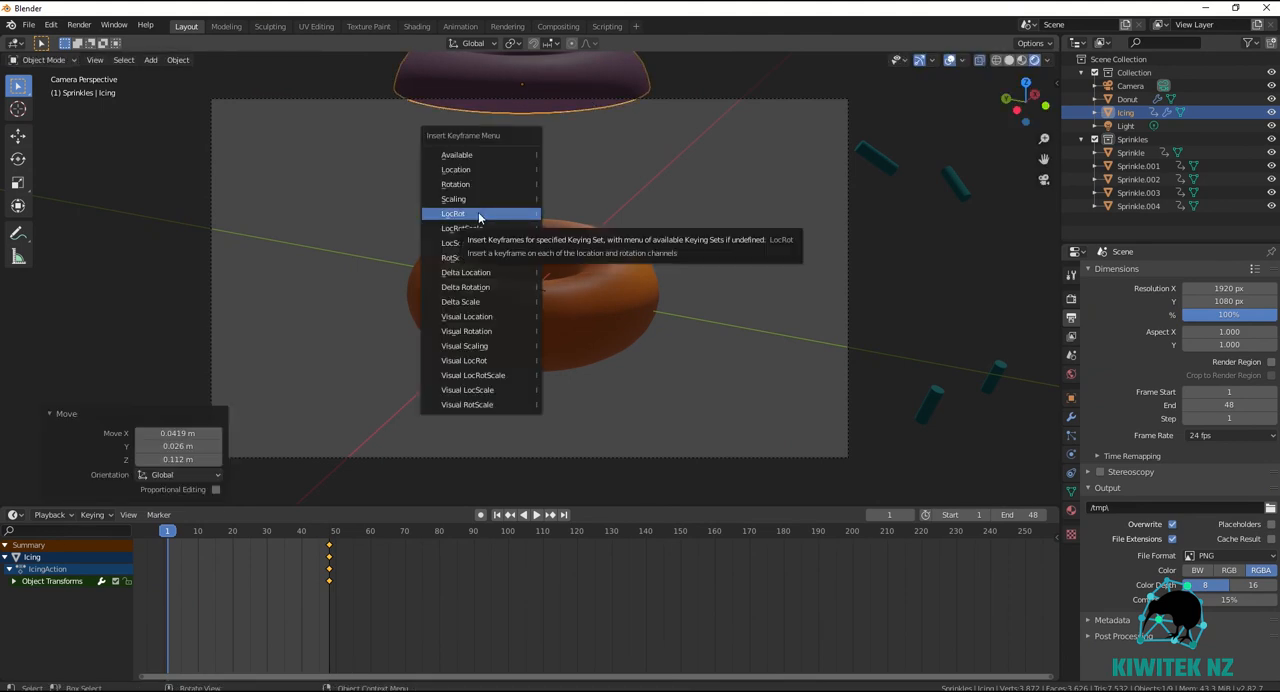
click(478, 213)
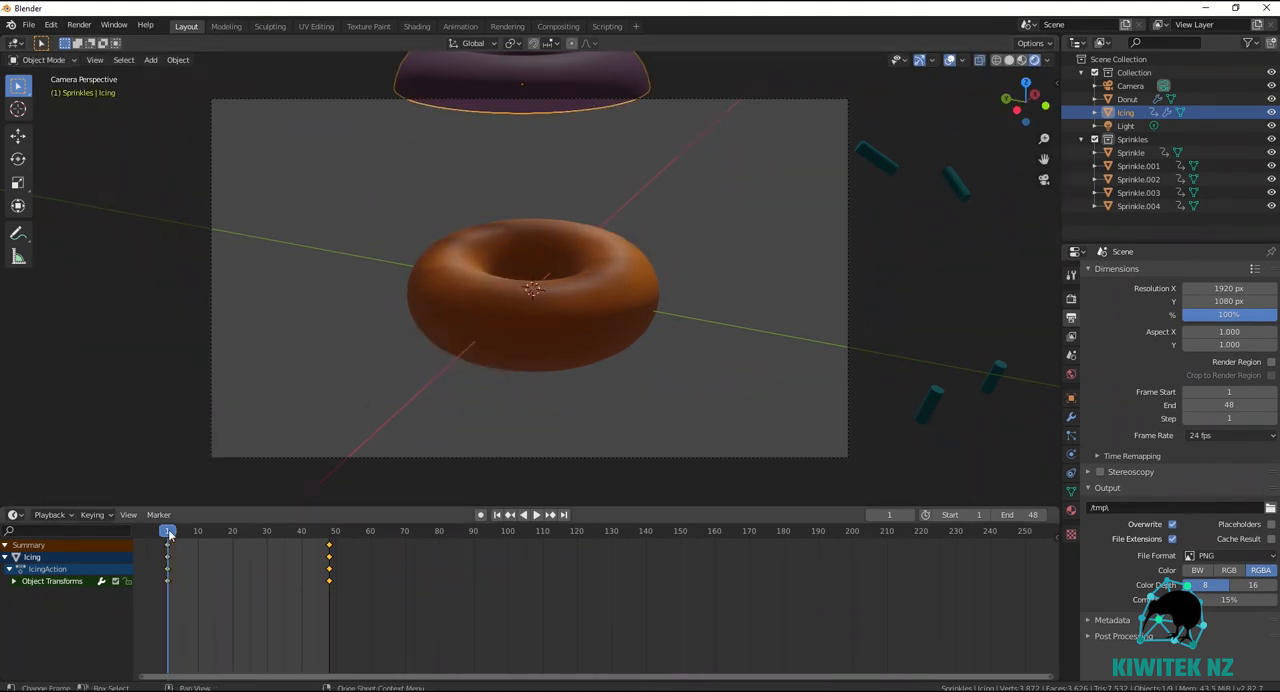
At frame 12, rotate the icing about 21.1° around global X and insert a LocRot keyframe.
key(space)
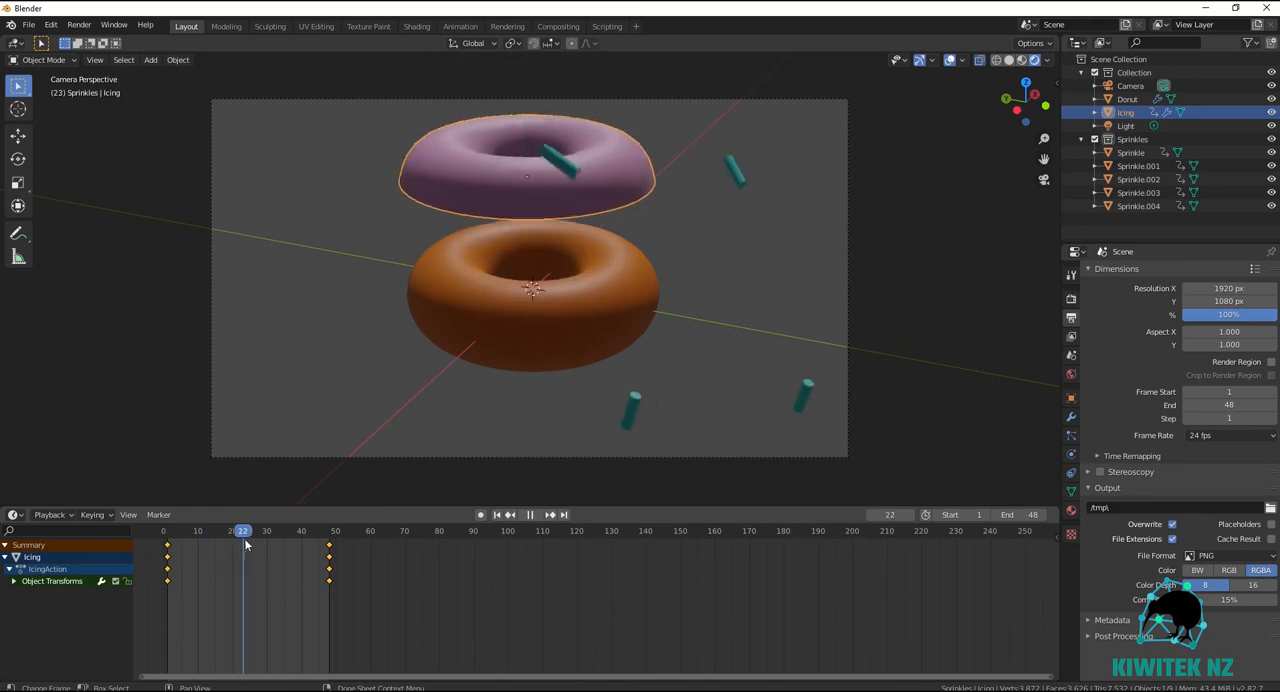
drag(248, 544, 204, 548)
key(space)
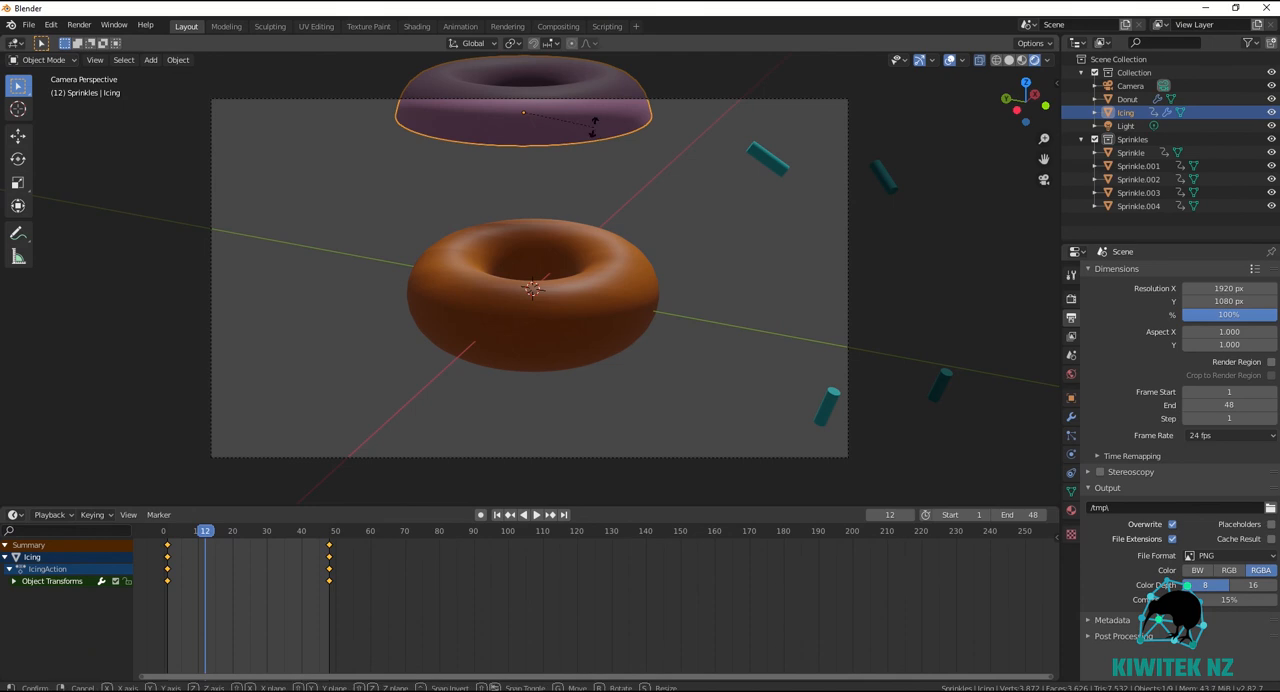
key(r)
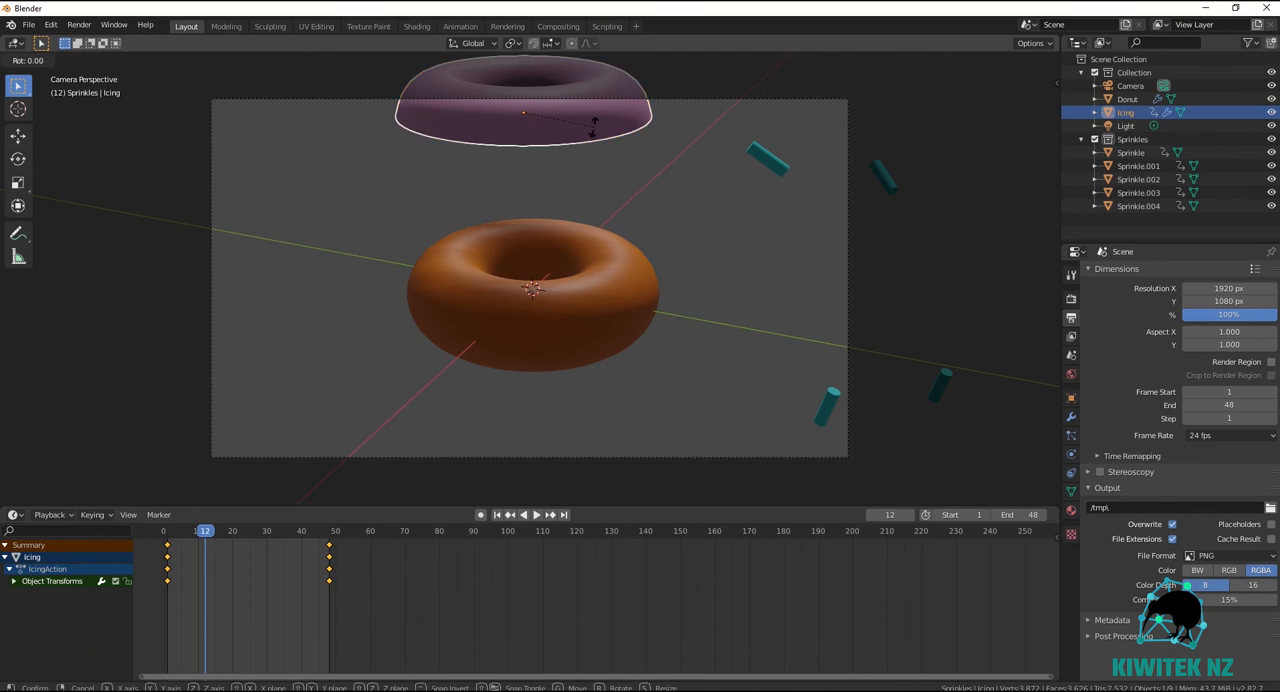
key(x)
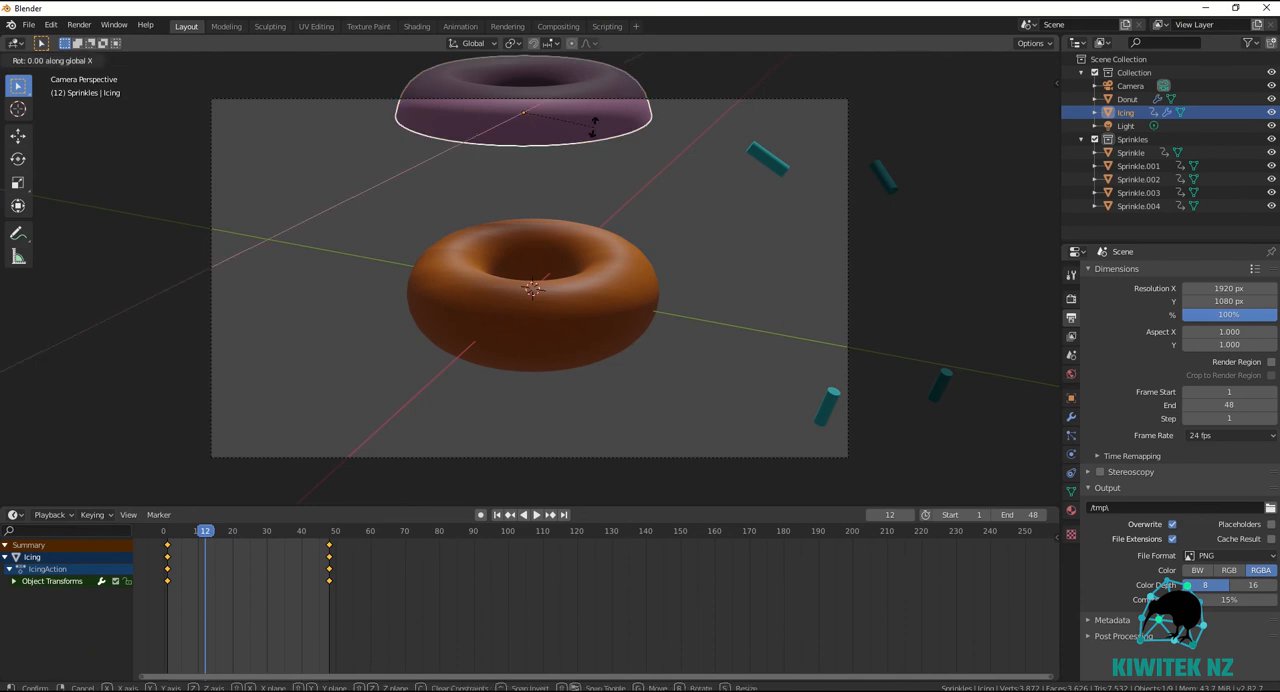
click(600, 161)
key(i)
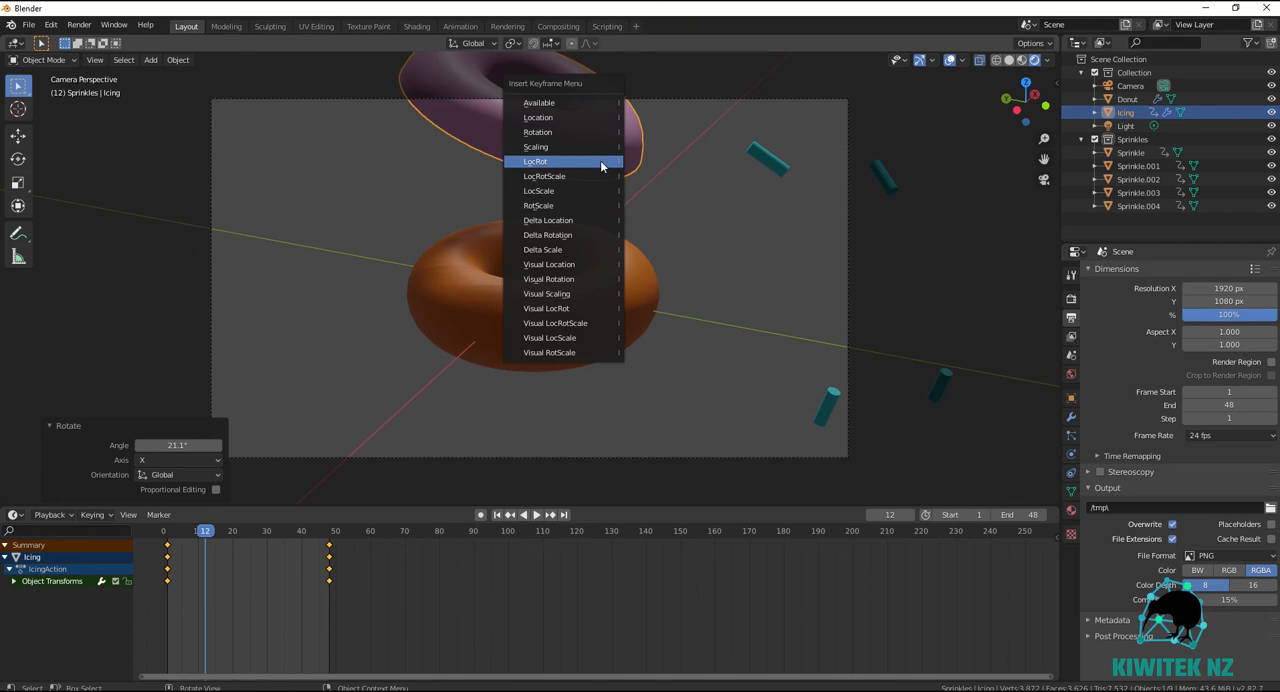
click(588, 163)
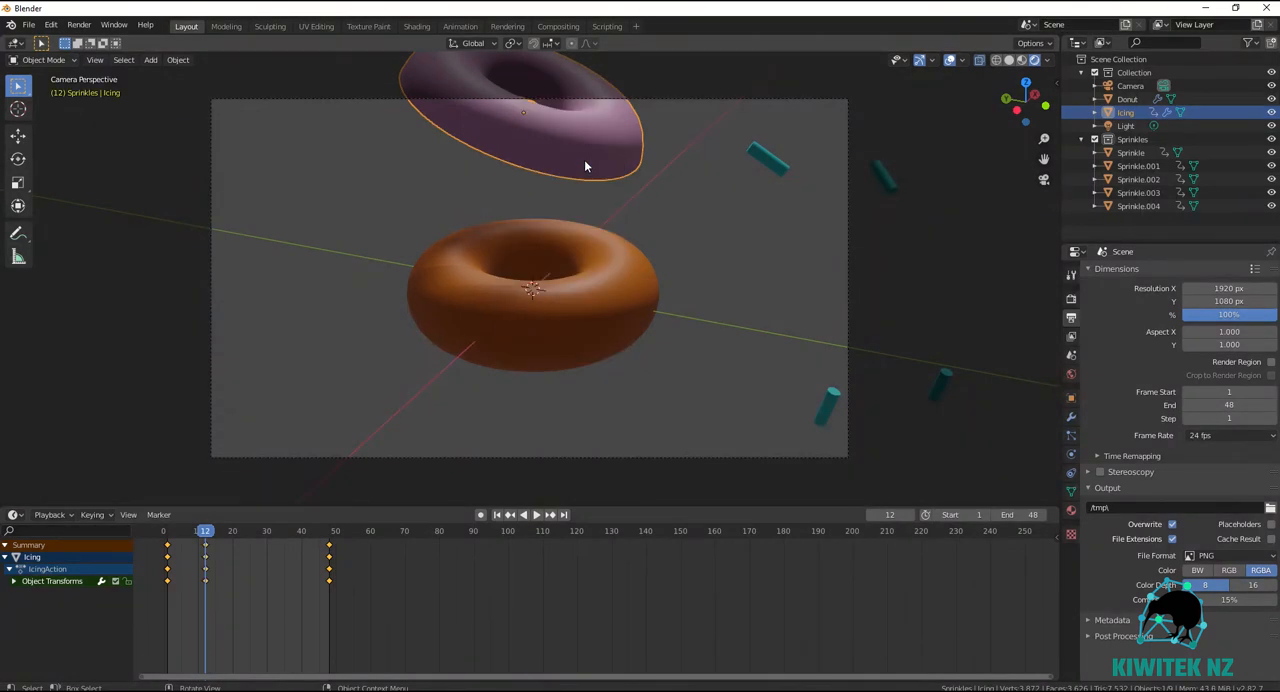
At frame 24, rotate the icing about -41.6° around global X and -17.8° around global Y, and insert a keyframe.
key(space)
drag(243, 536, 248, 537)
key(r)
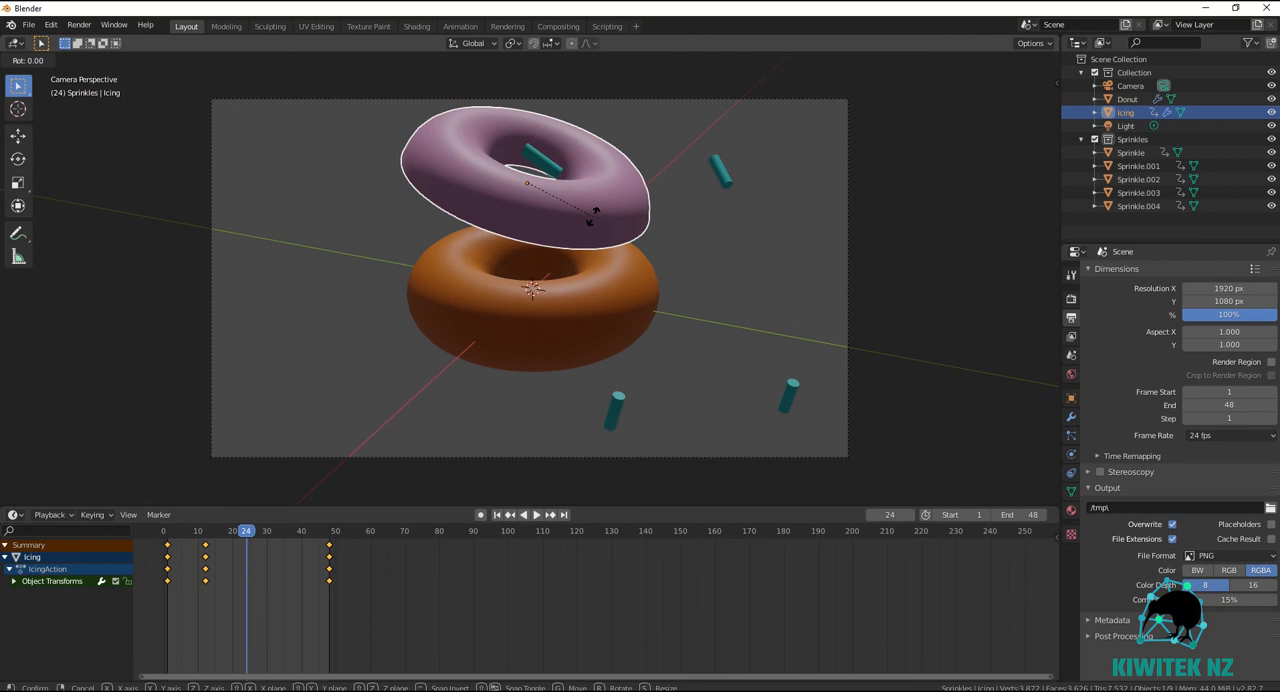
key(x)
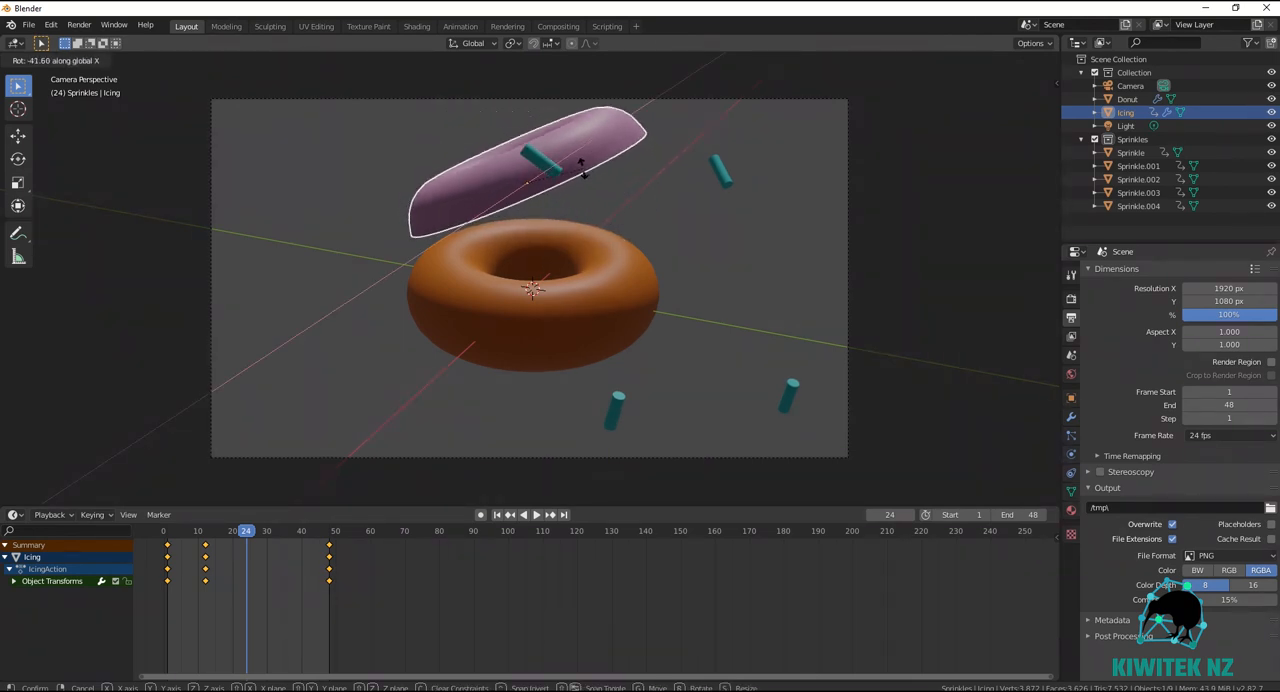
click(583, 168)
key(r)
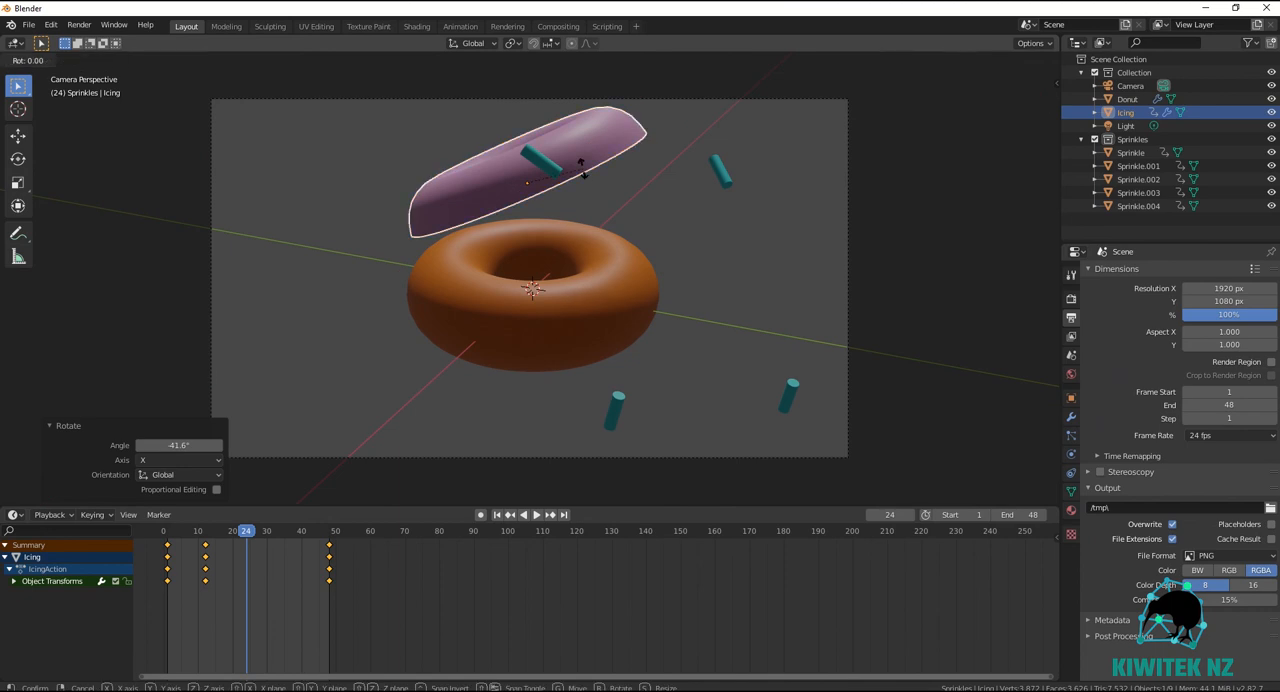
key(y)
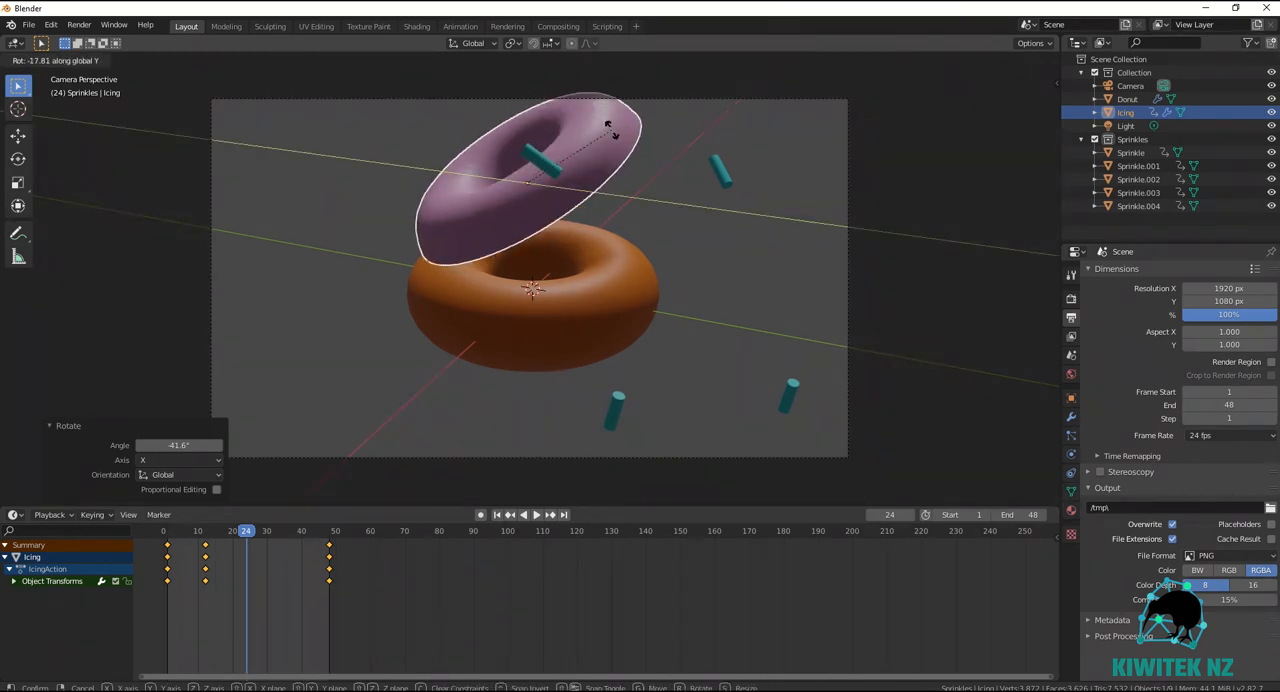
click(608, 124)
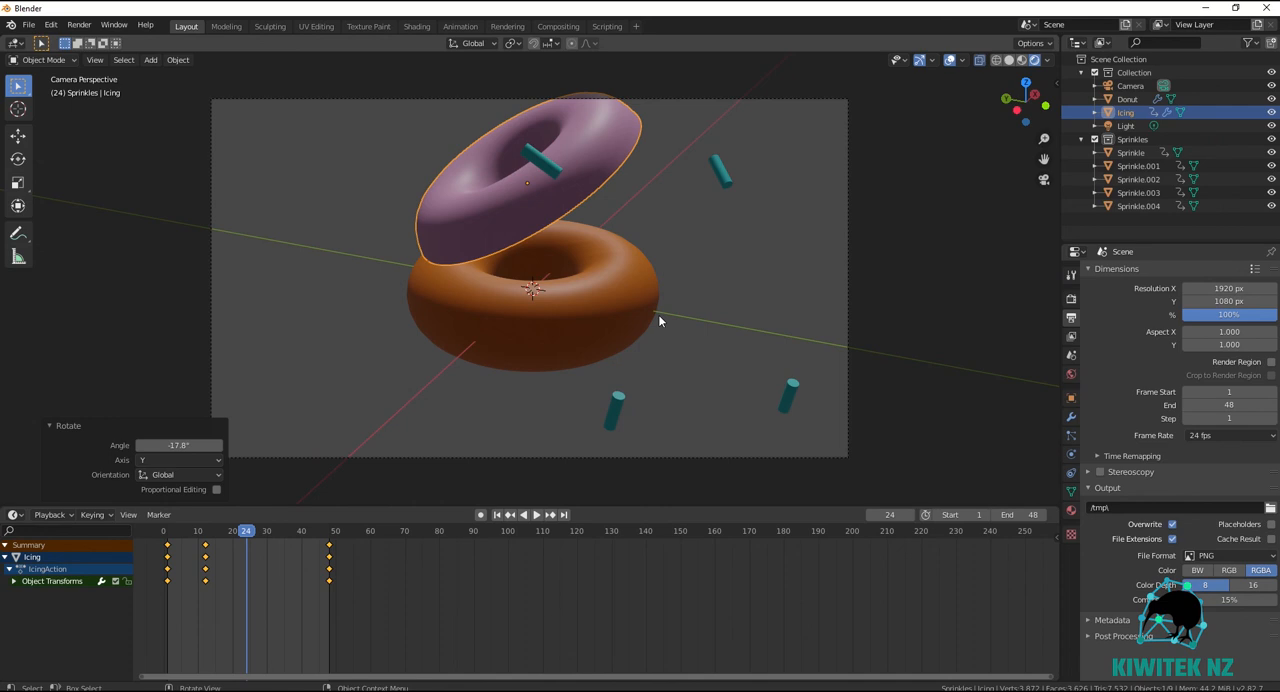
key(i)
click(656, 320)
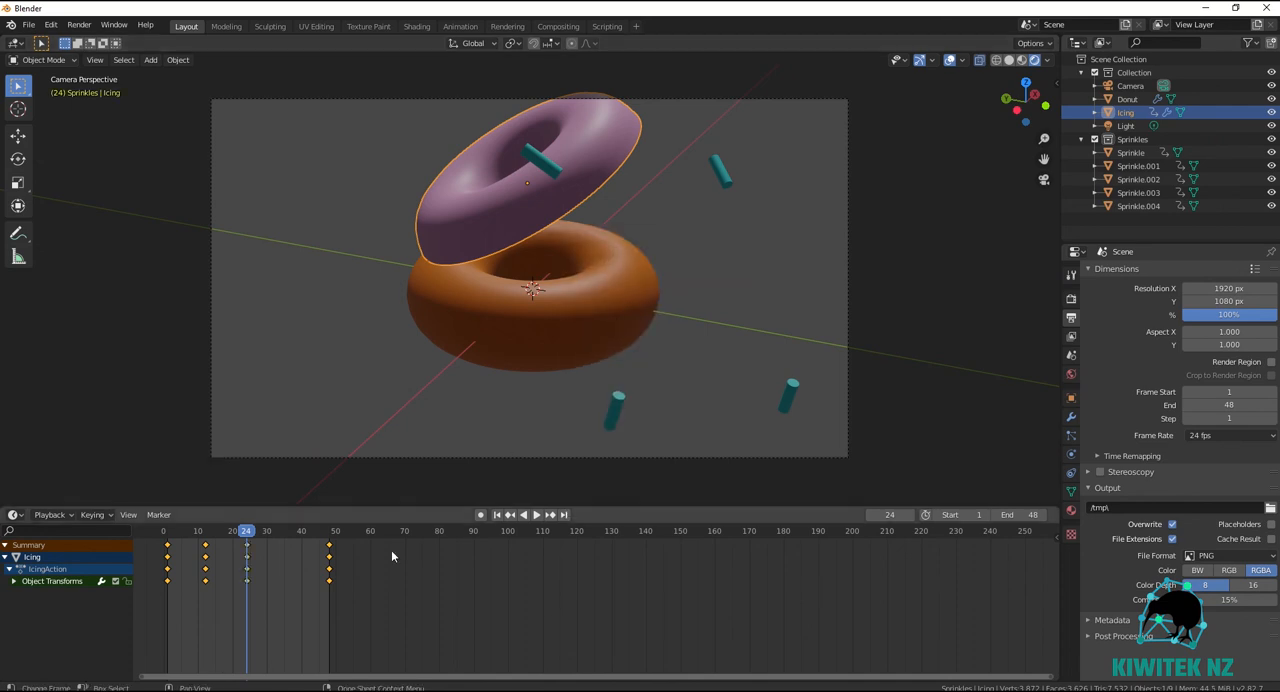
At frame 36, rotate the icing about 13.7° in the view plane and 17.3° around global Y, and insert a LocRot keyframe.
drag(246, 531, 287, 537)
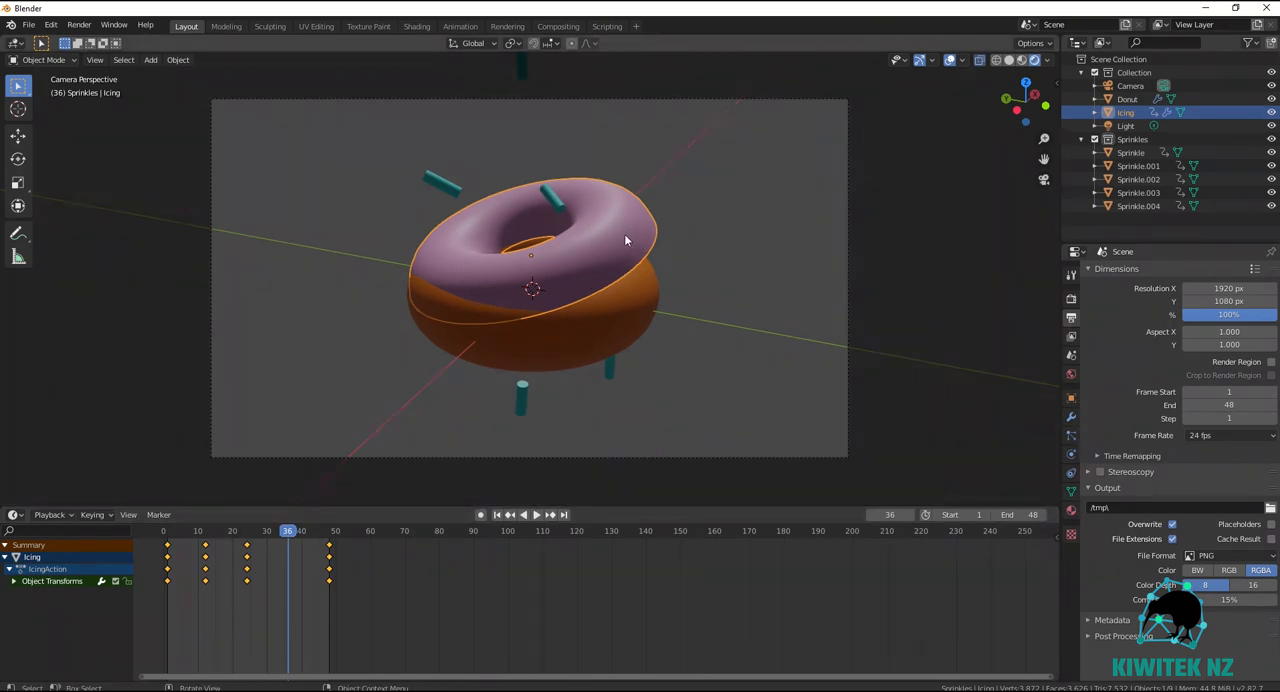
key(r)
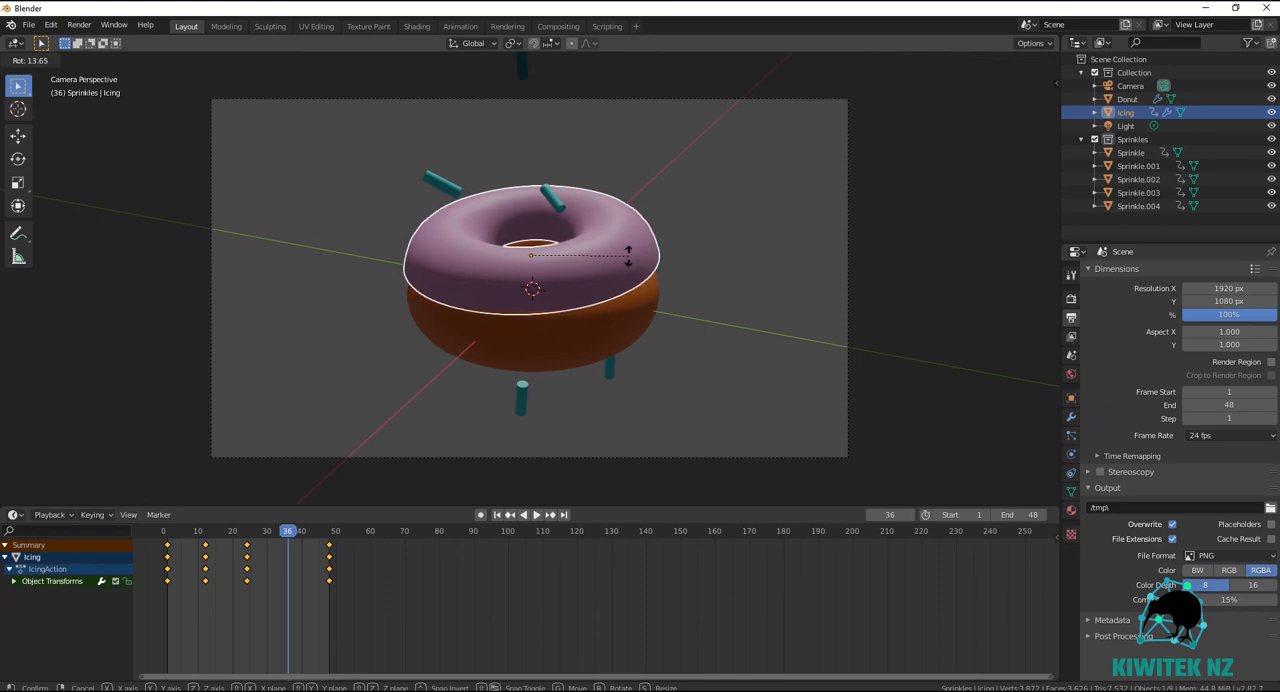
click(628, 256)
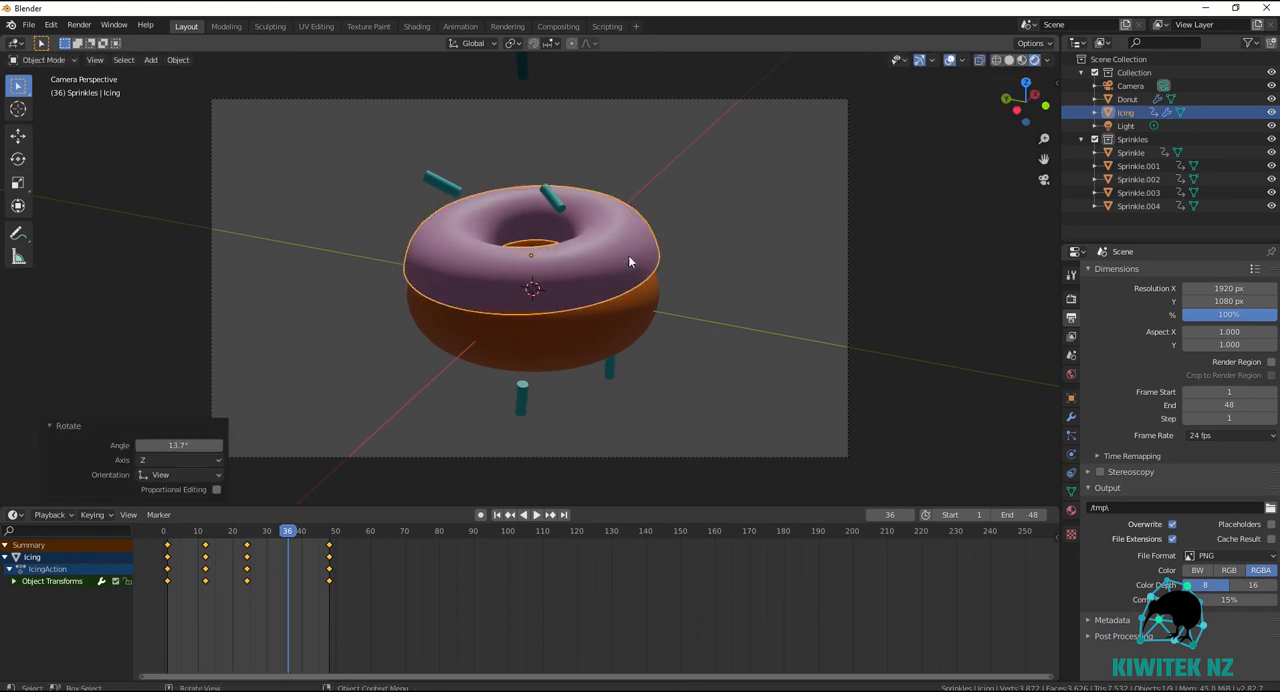
key(r)
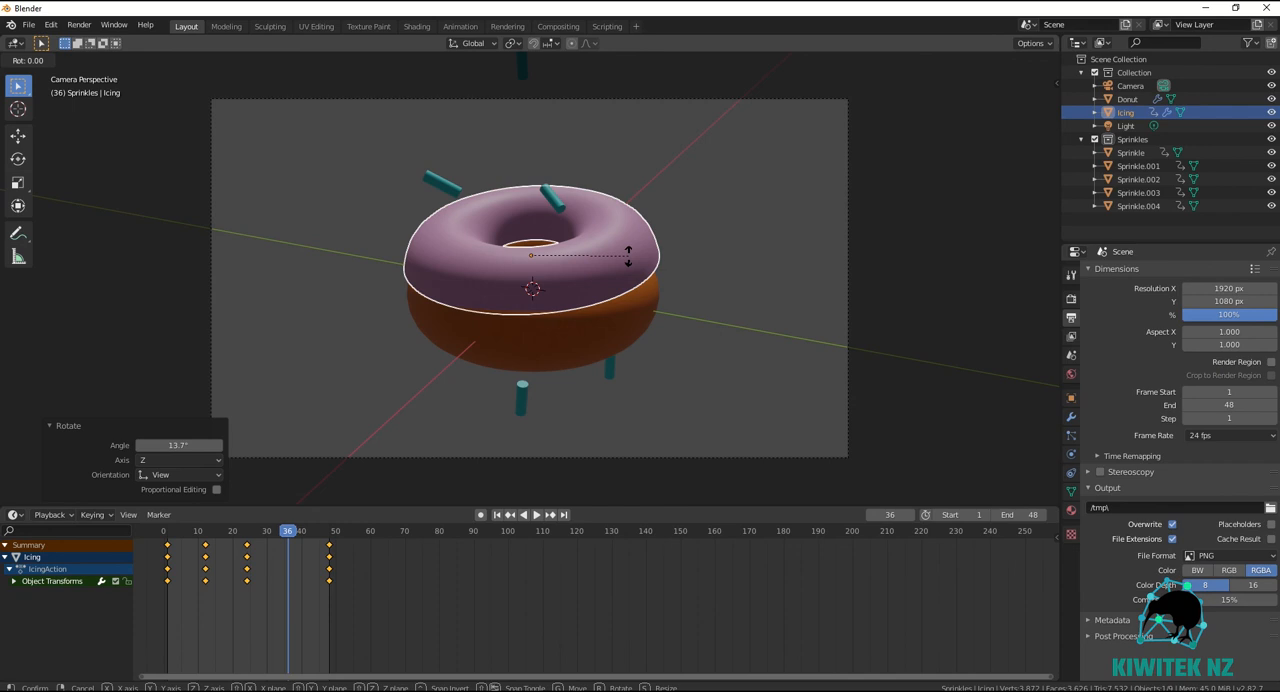
key(y)
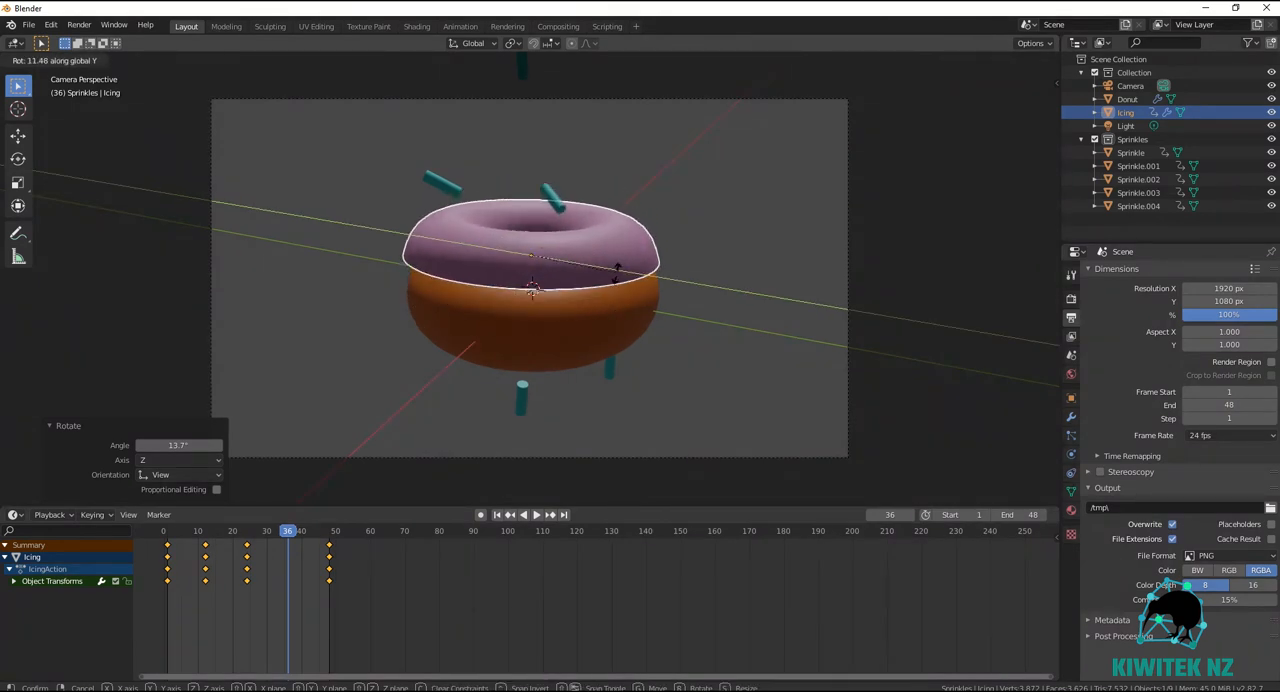
click(612, 286)
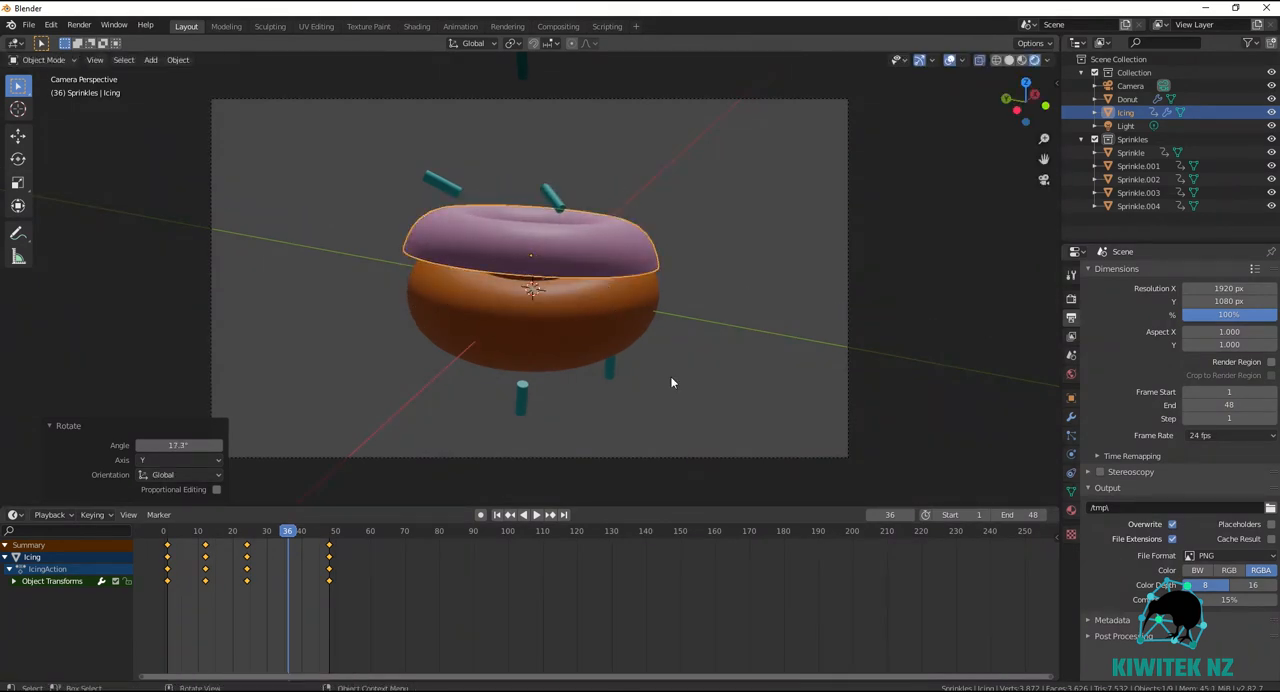
key(i)
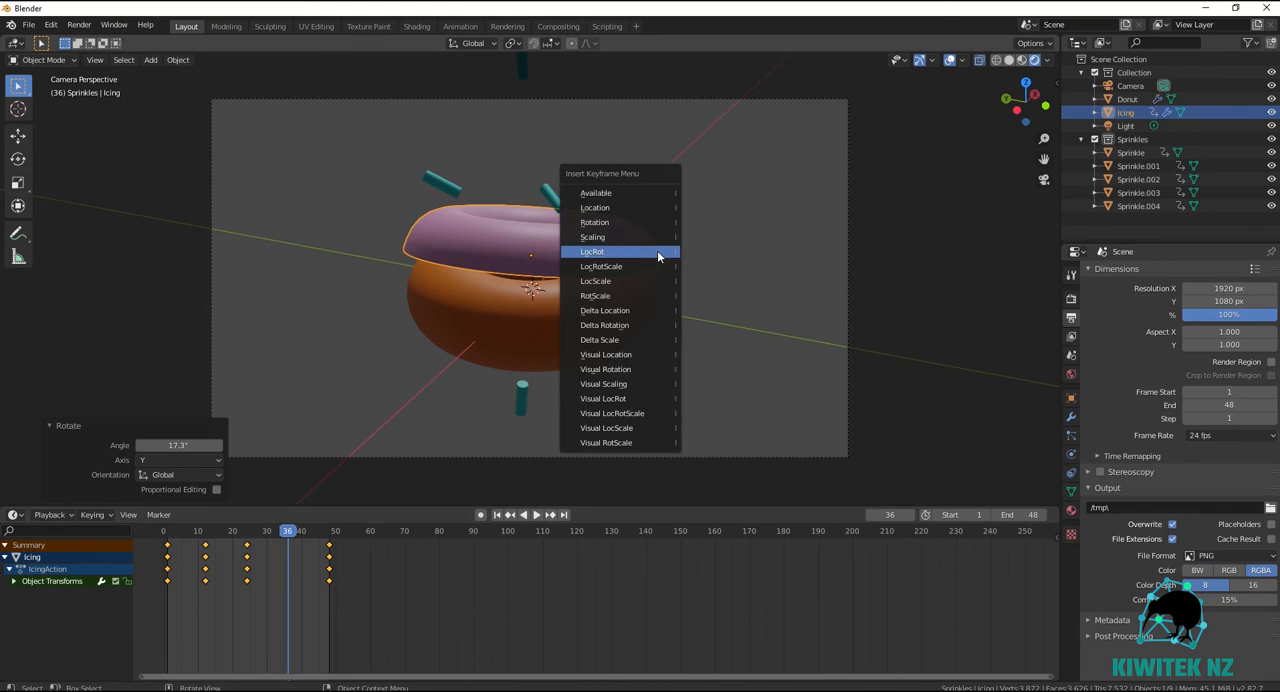
click(633, 252)
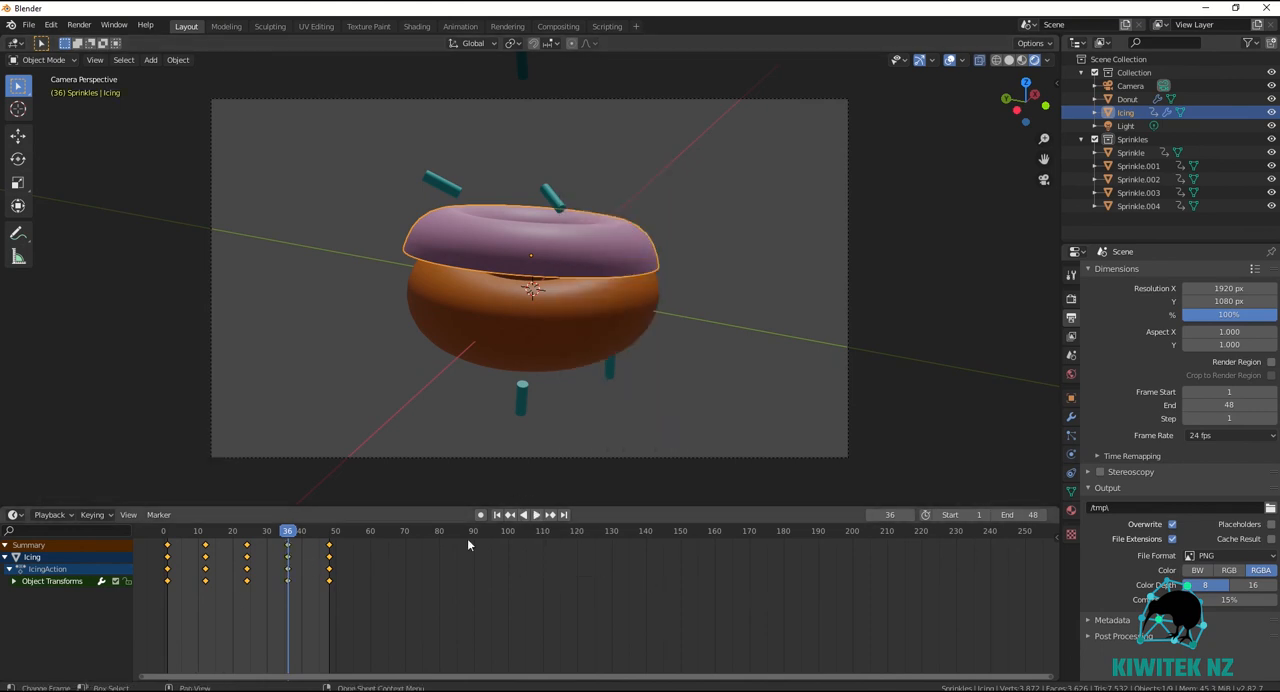
Preview the animation, rotate the icing about -4.37° around global Y at frame 42, and insert a LocRot keyframe.
click(537, 515)
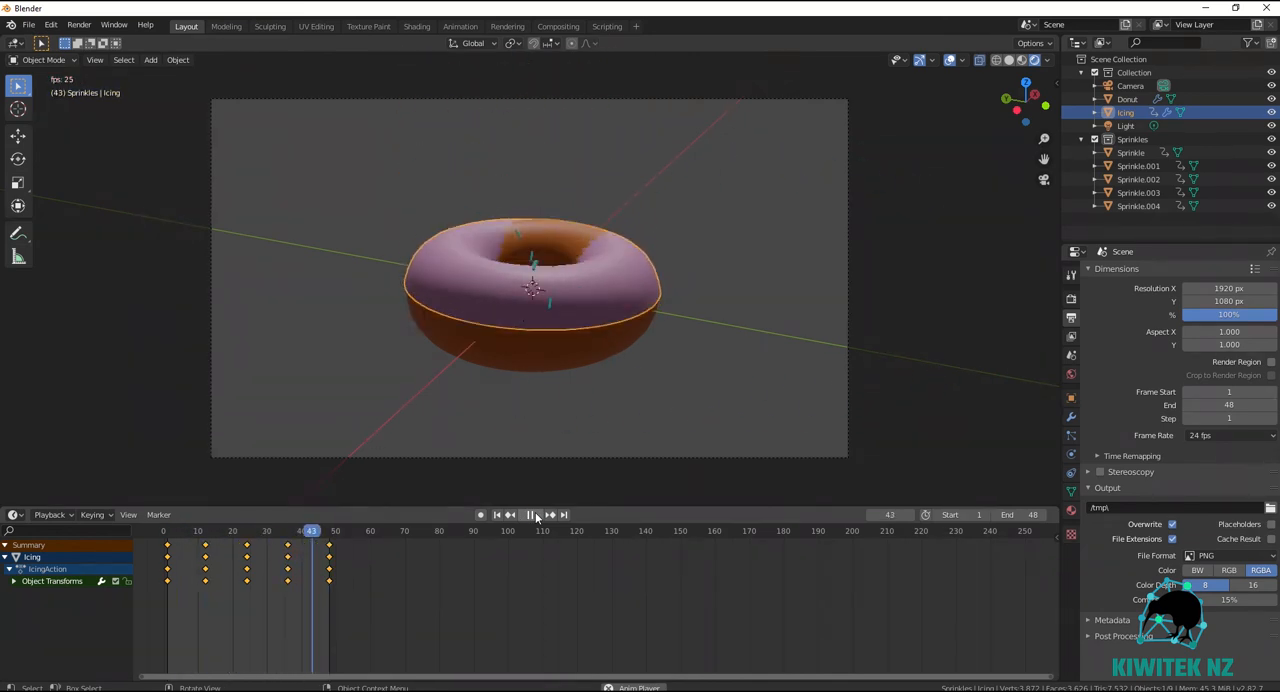
click(536, 515)
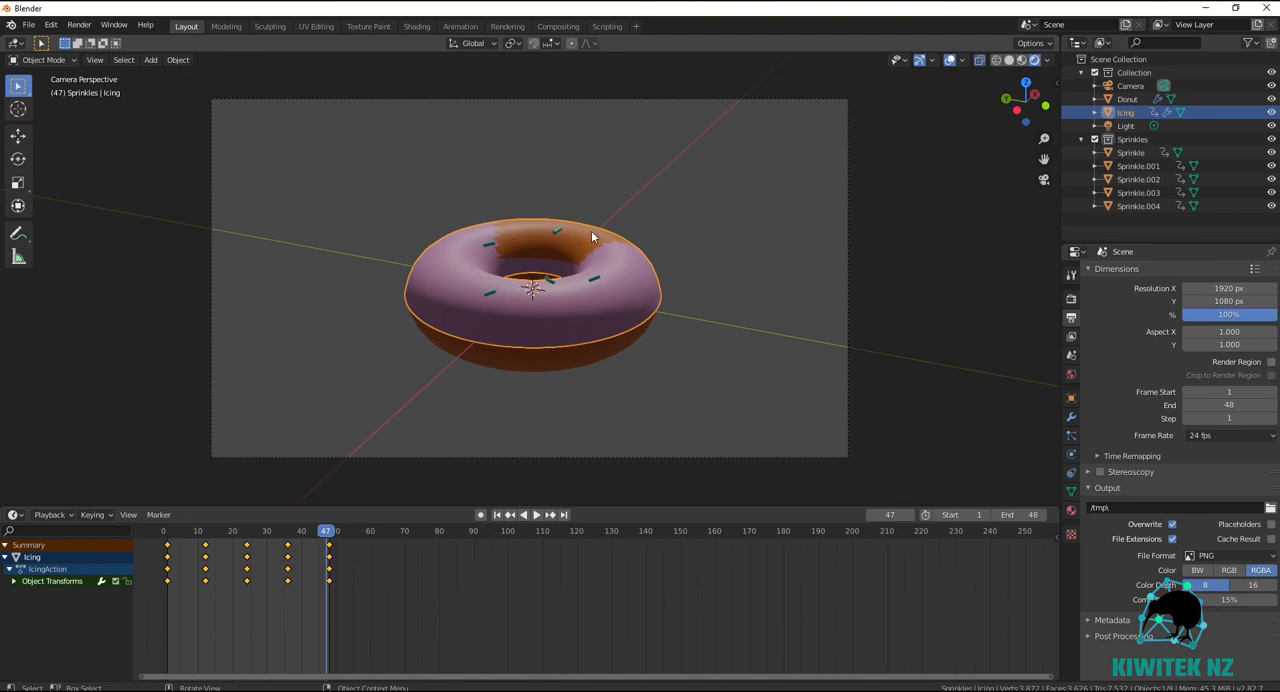
key(space)
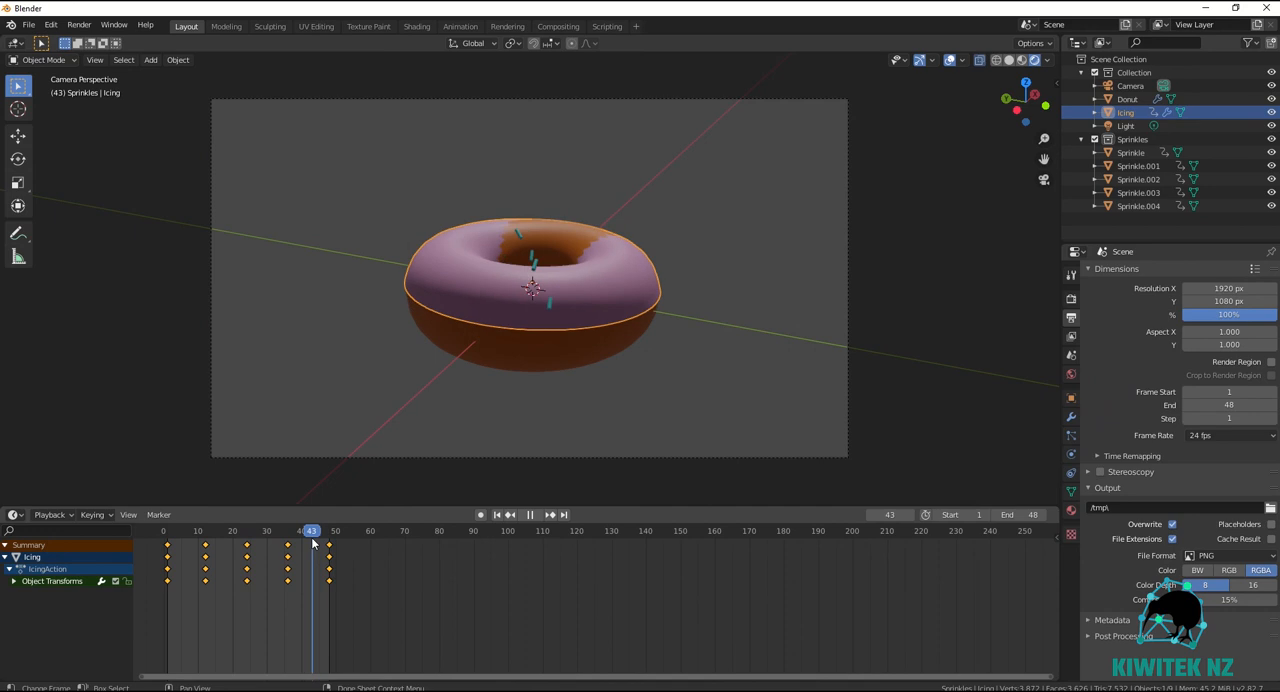
mouse_move(313, 543)
mouse_down()
mouse_move(287, 547)
mouse_move(311, 549)
mouse_up()
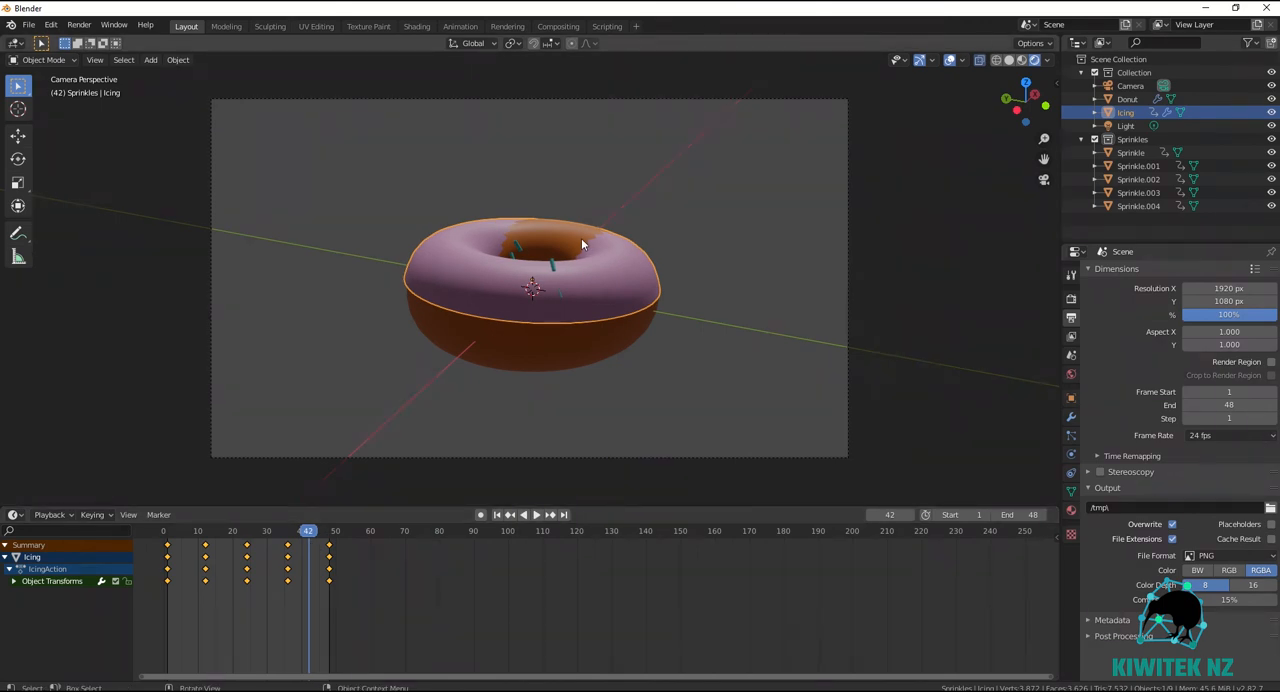
key(r)
key(y)
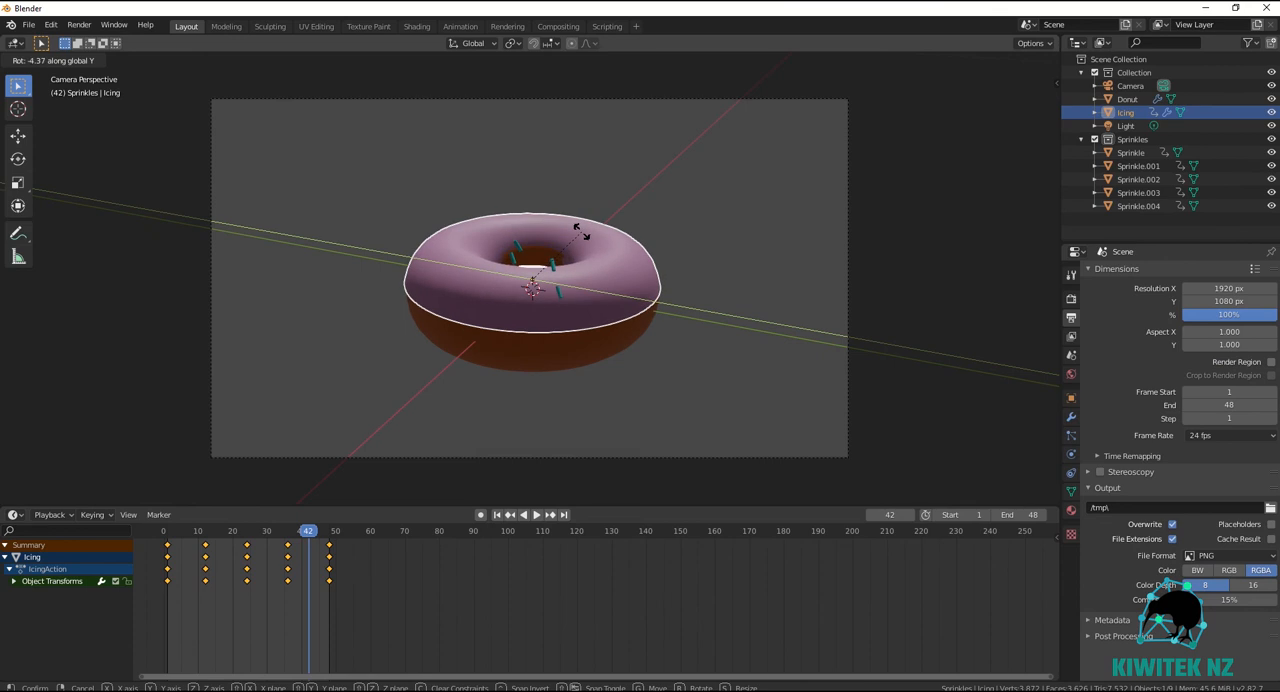
click(580, 232)
key(i)
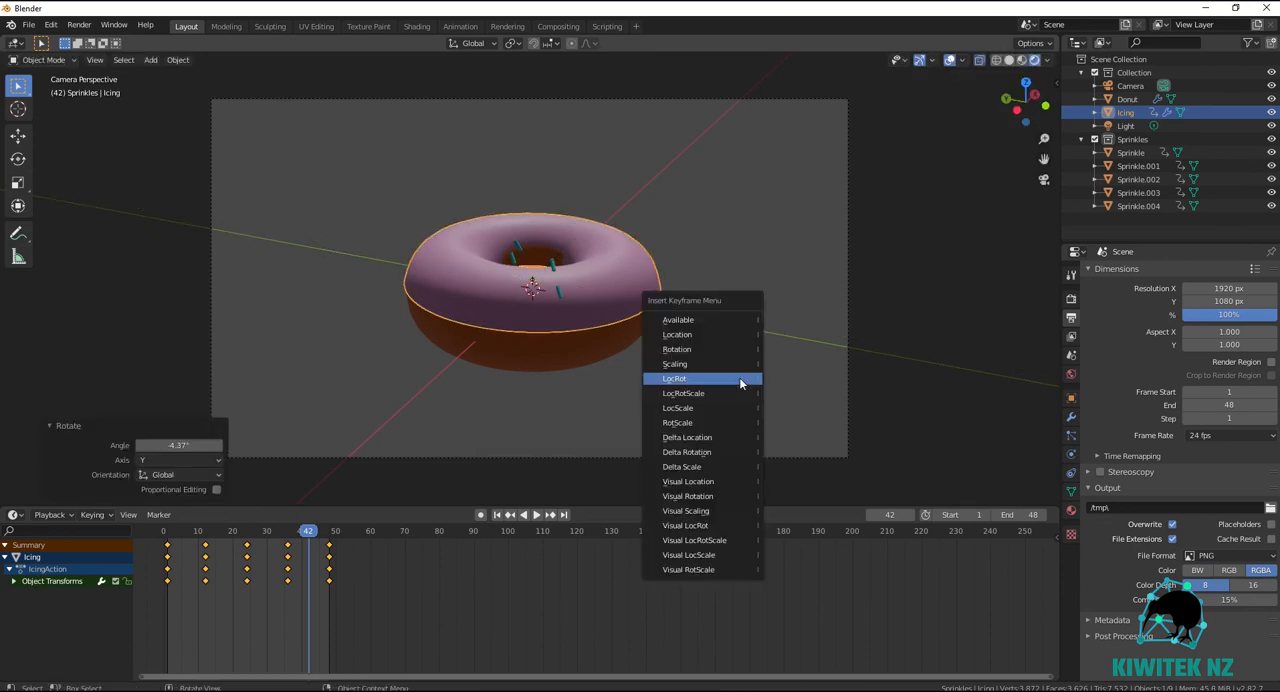
click(680, 379)
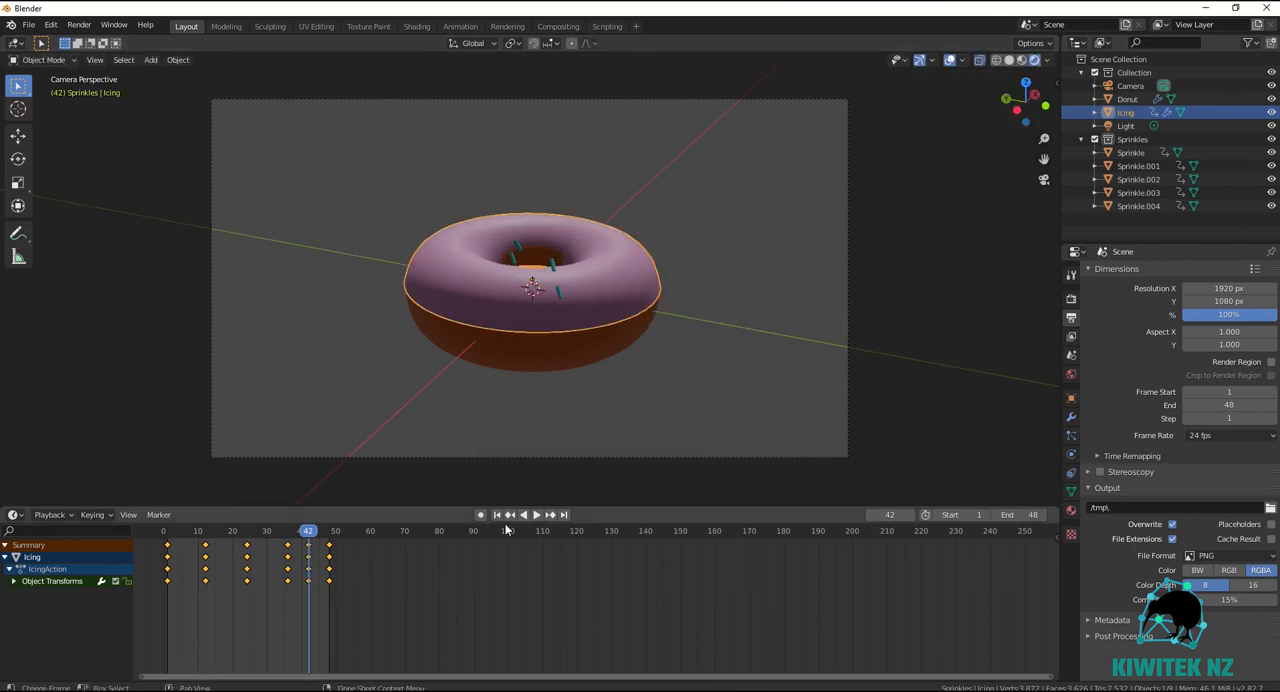
Preview the icing animation and insert a LocRot keyframe on the donut base at frame 48.
click(534, 515)
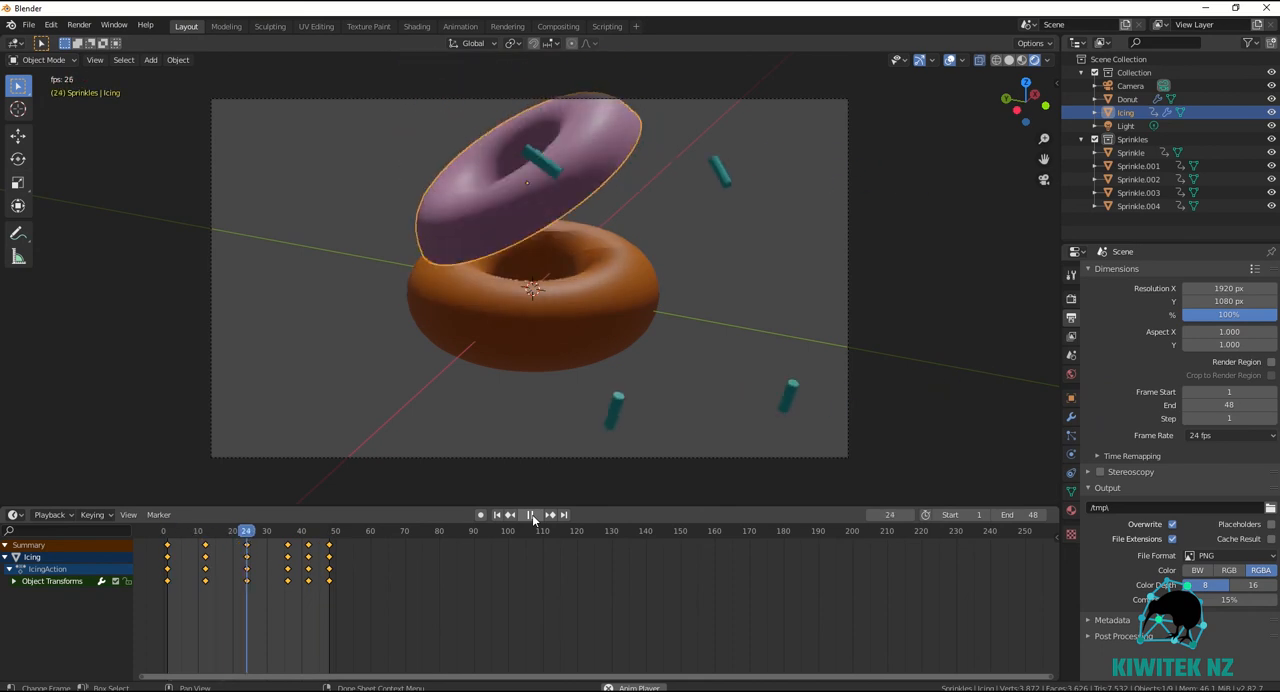
click(532, 514)
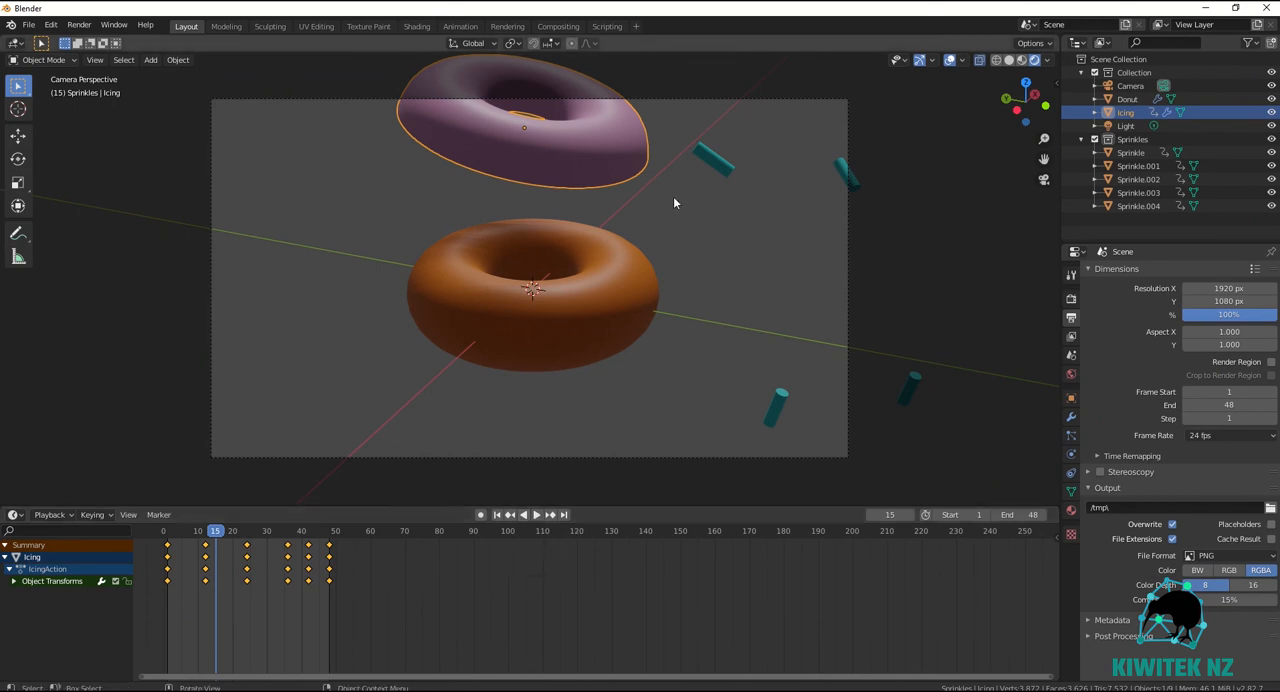
click(624, 316)
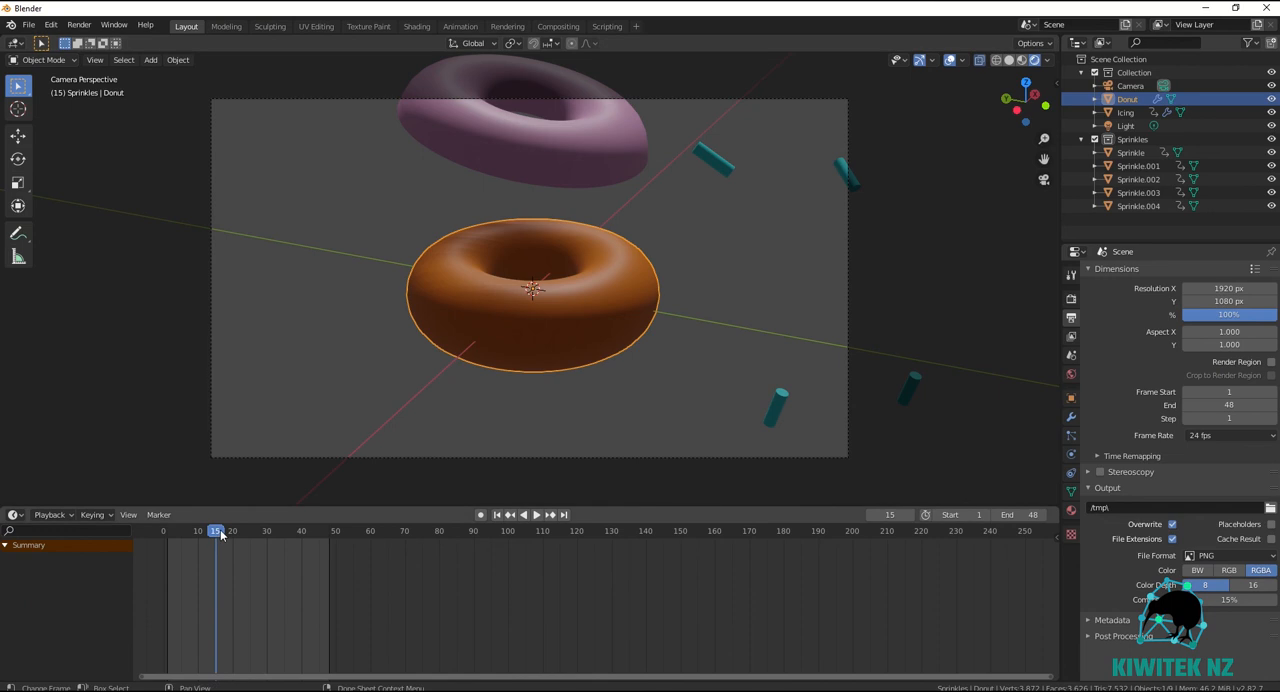
key(space)
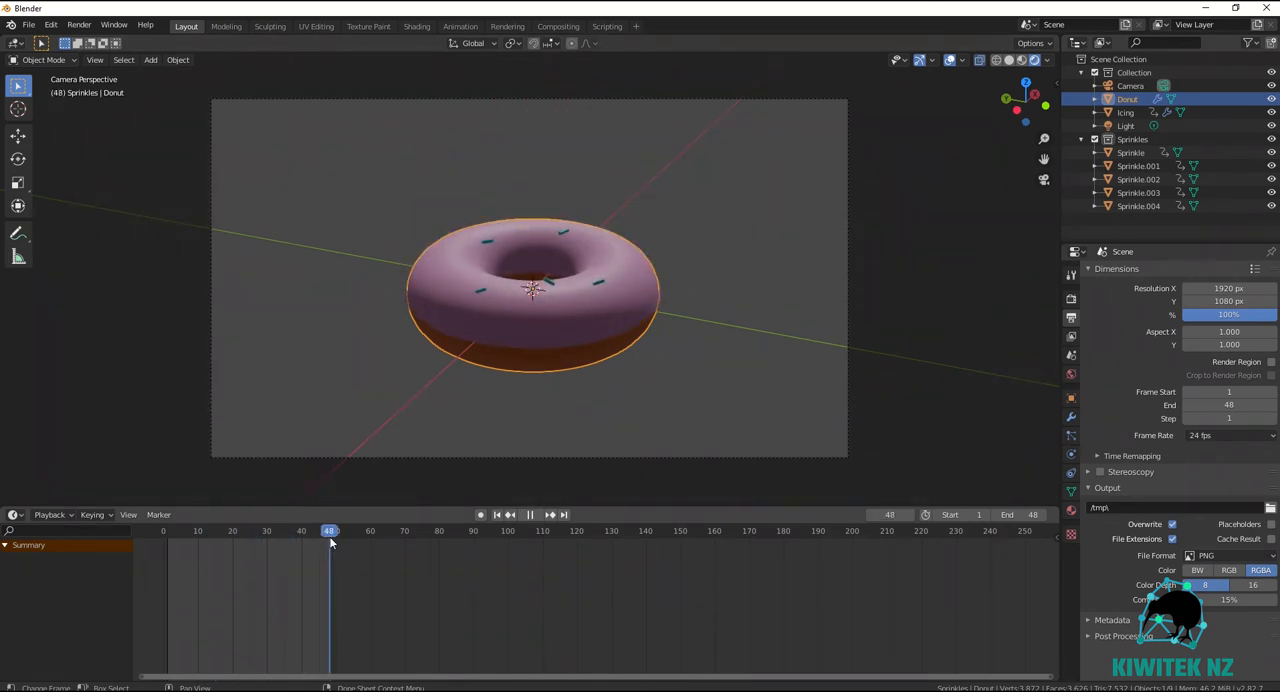
key(space)
key(i)
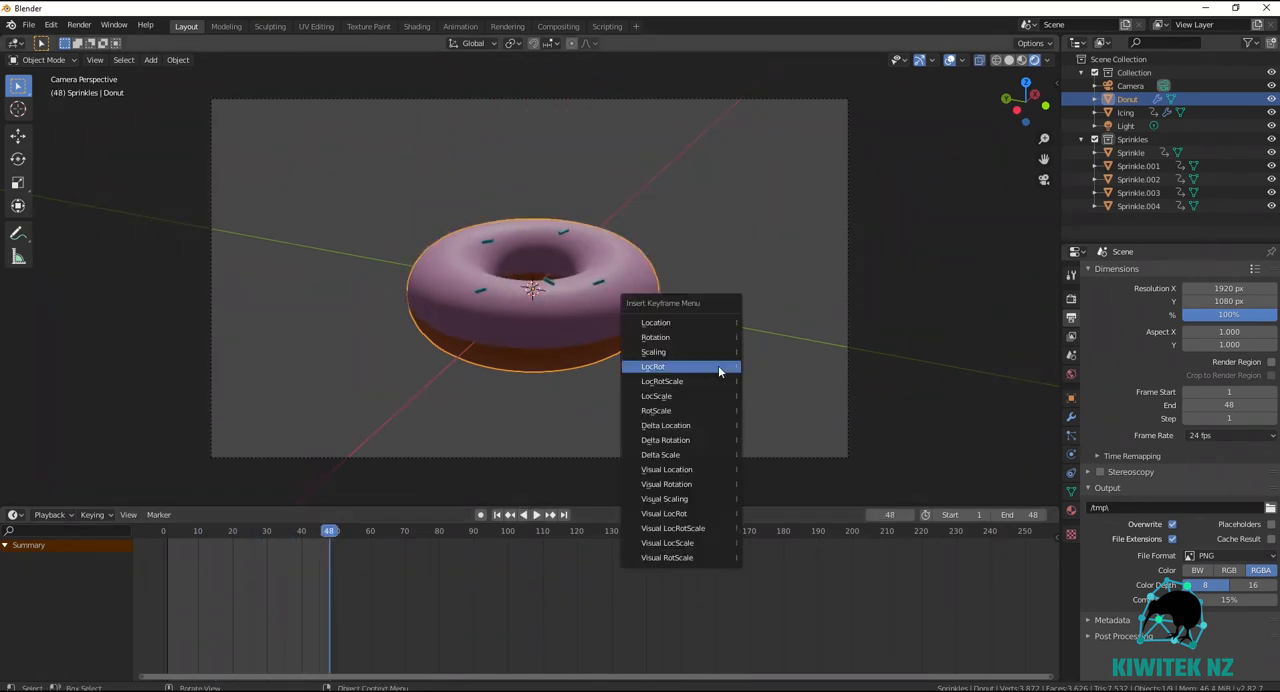
click(666, 368)
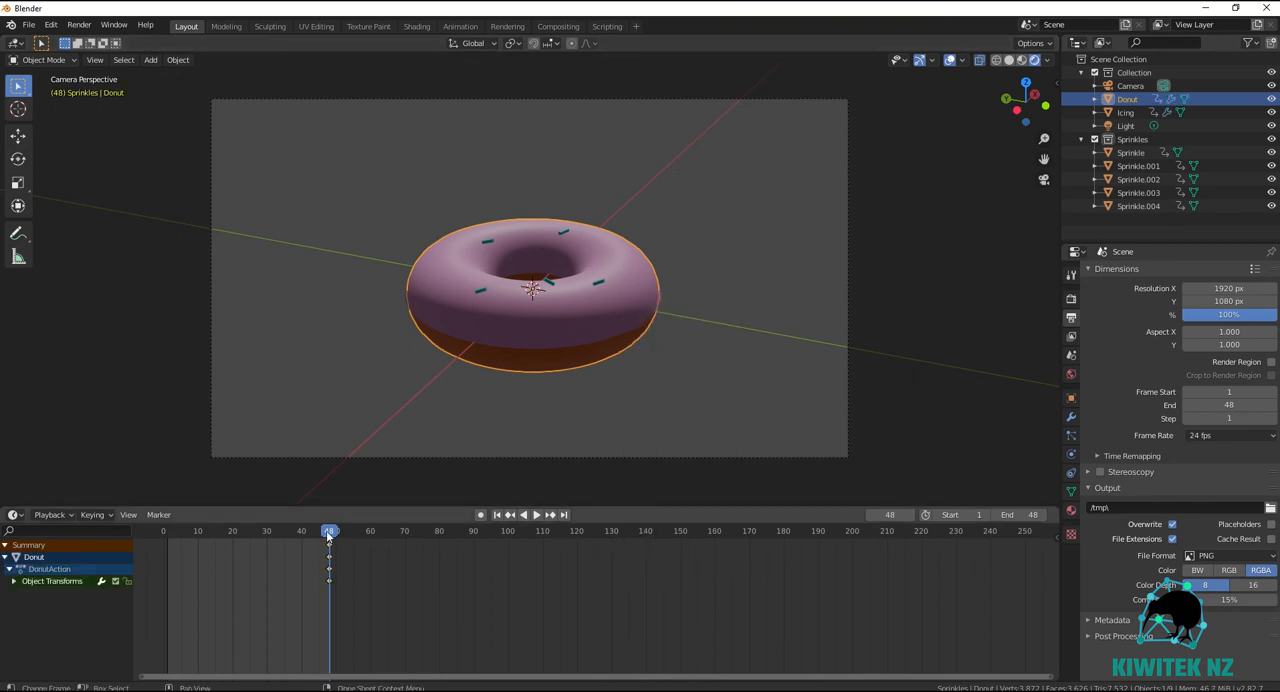
At frame 1, move the donut base about -0.095 m X, 0.244 m Y and 0.032 m Z, and insert a LocRot keyframe.
drag(325, 537, 168, 544)
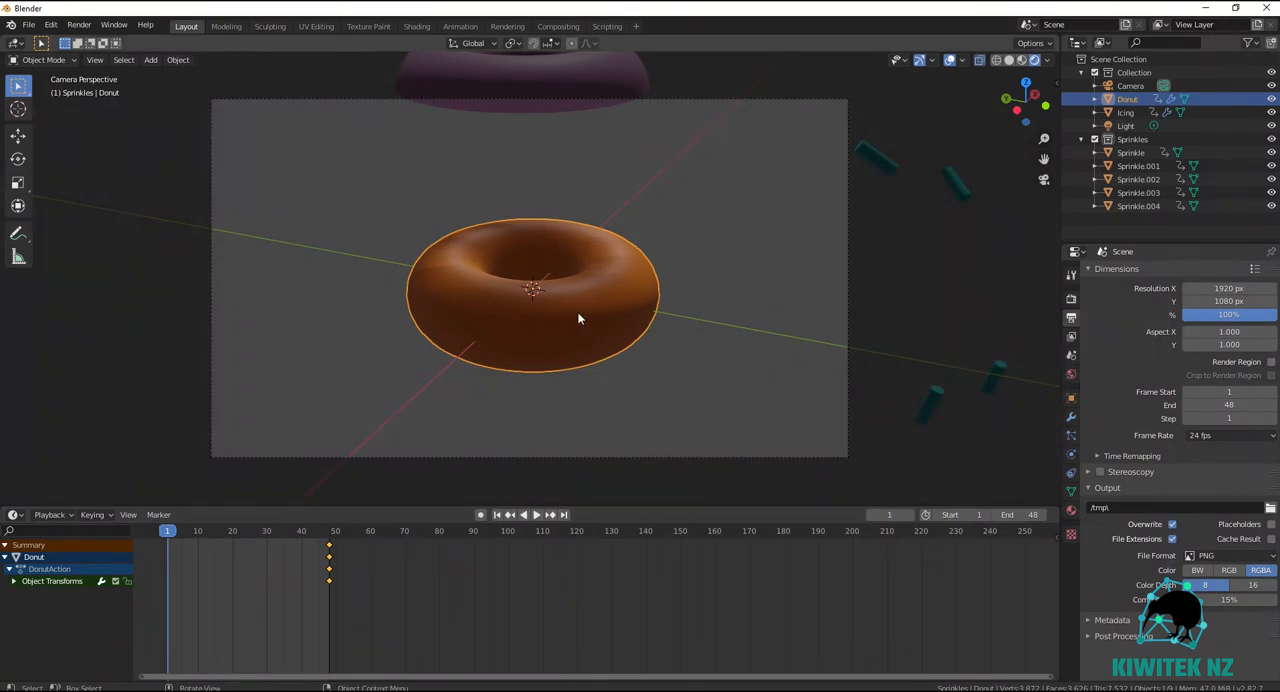
key(g)
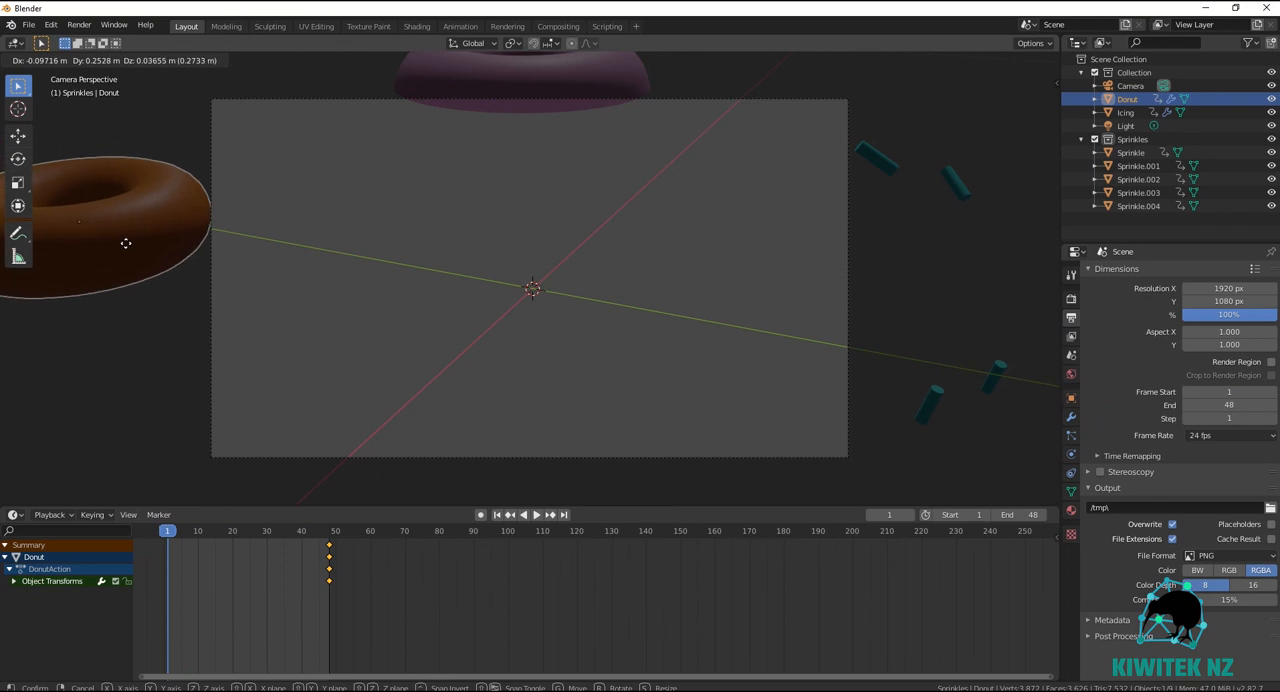
click(141, 257)
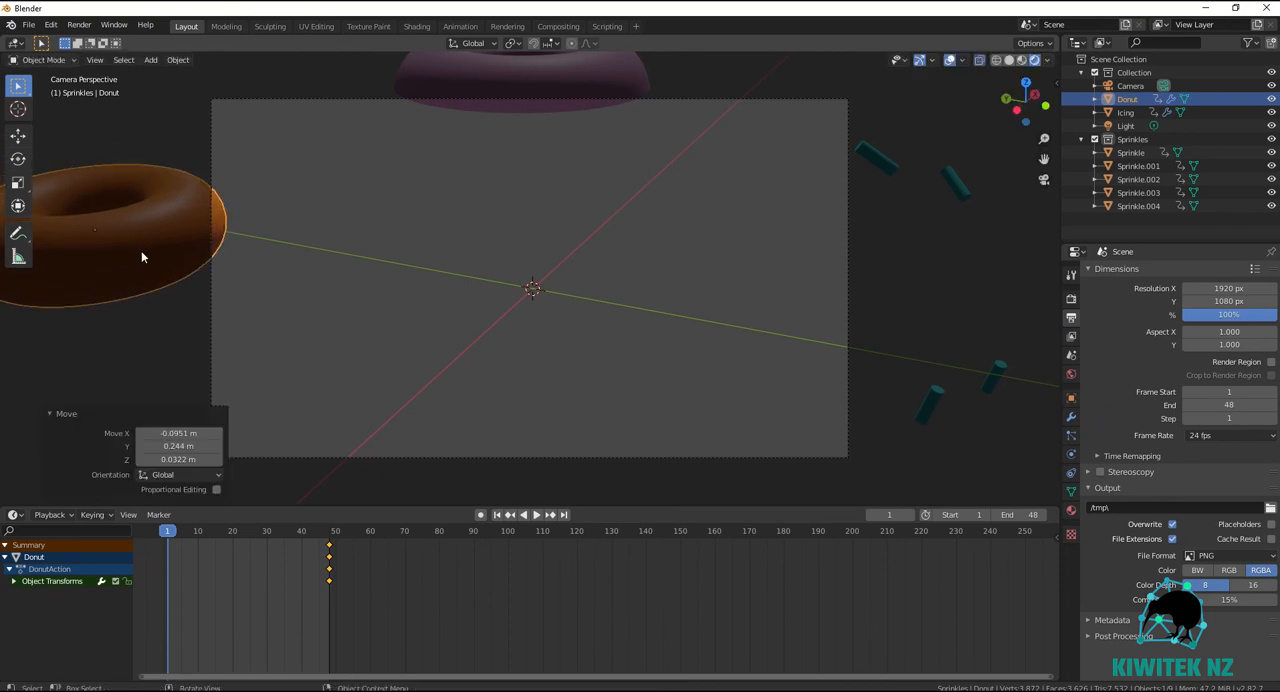
key(i)
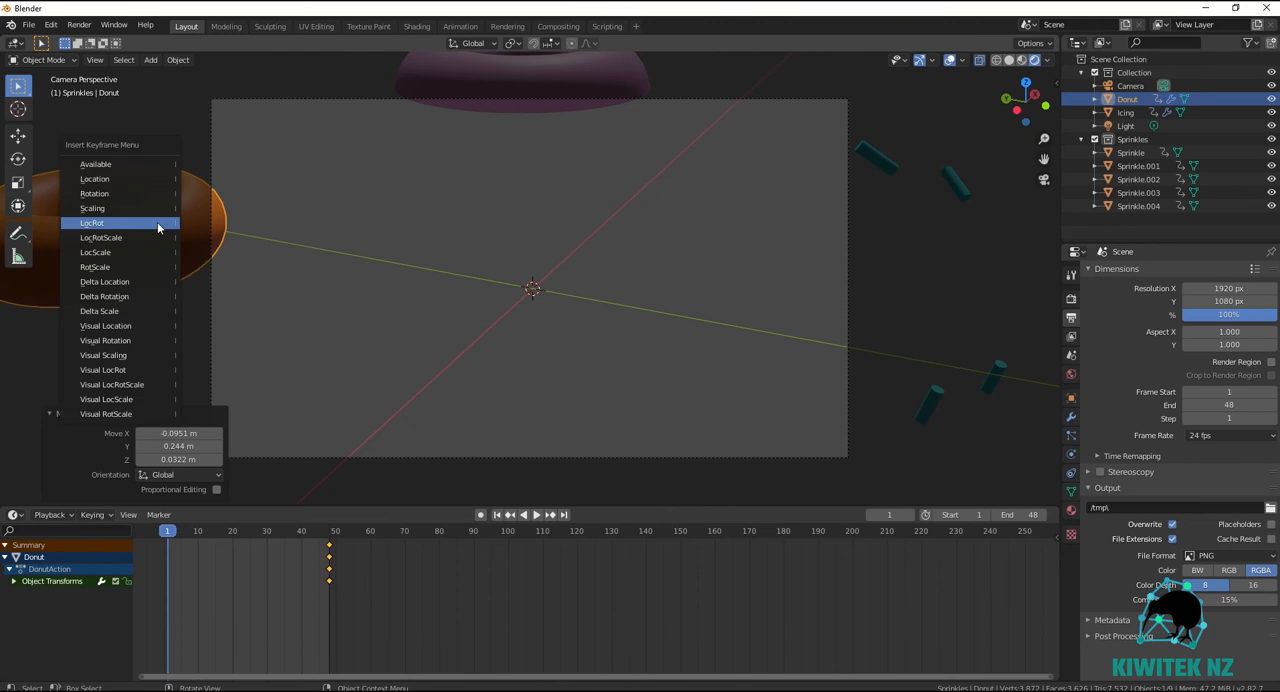
click(157, 222)
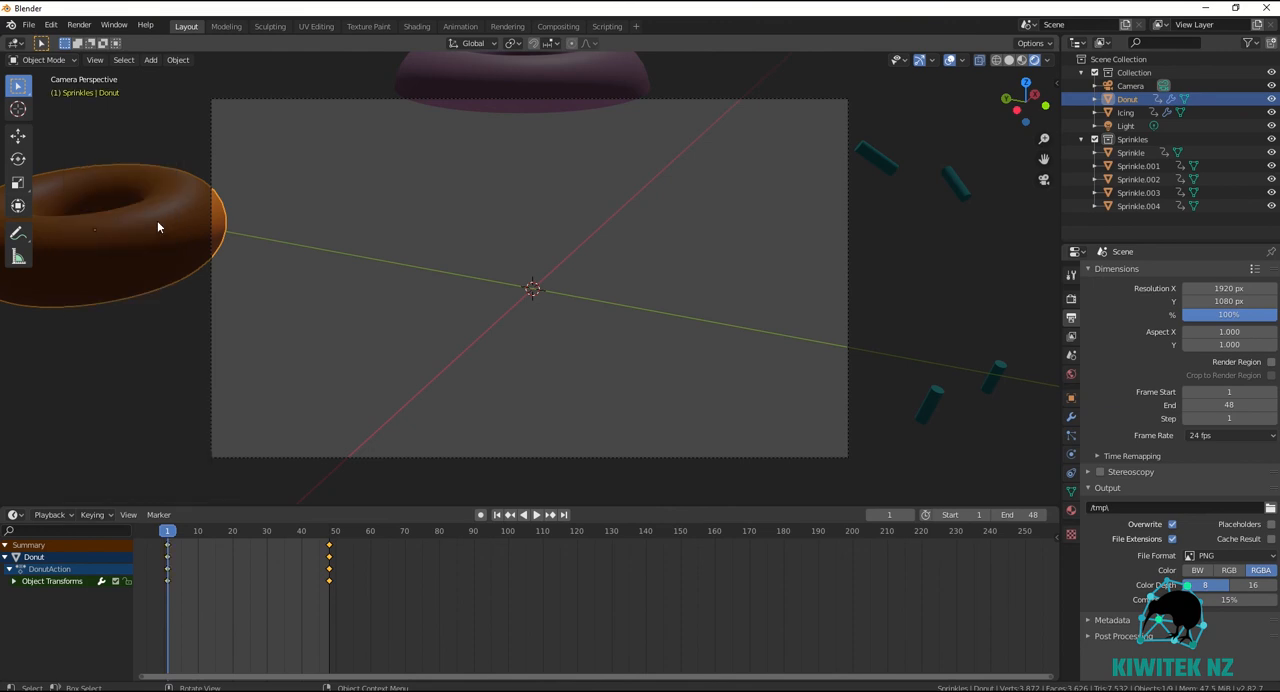
Preview the donut's motion, shift its final keyframe to frame 24, and replay the animation from the start.
key(space)
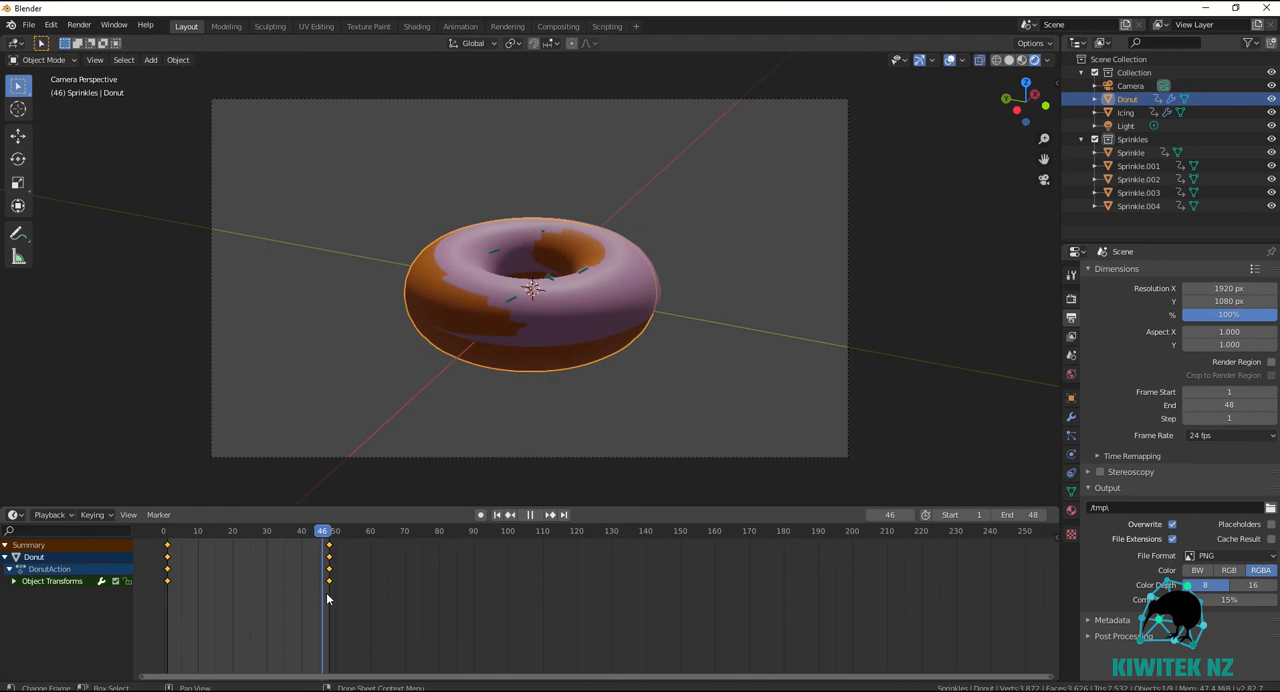
drag(310, 592, 247, 603)
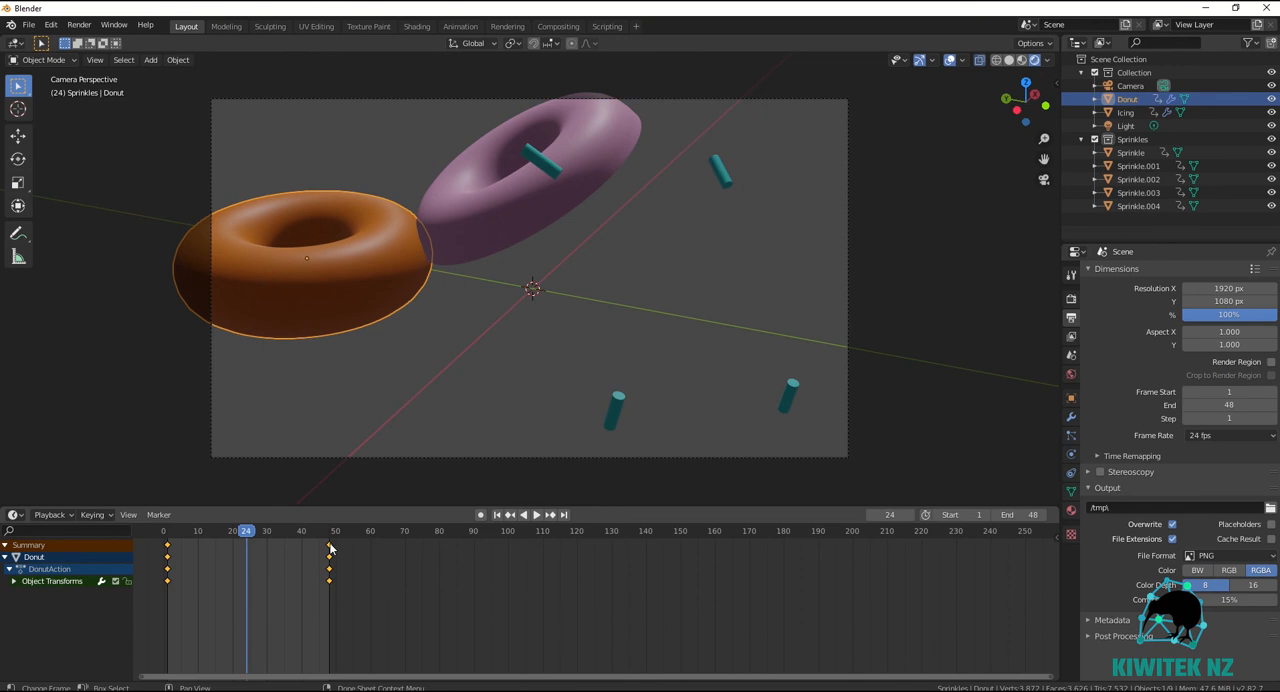
click(320, 550)
drag(331, 549, 250, 566)
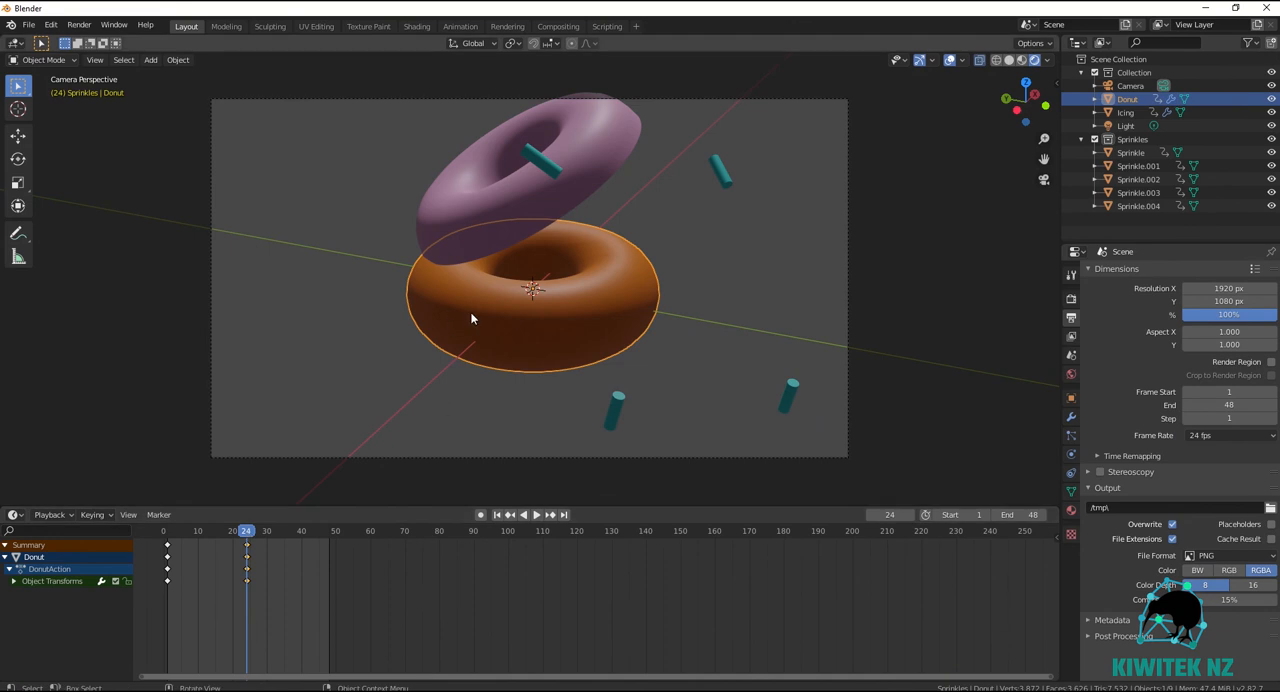
drag(247, 532, 163, 531)
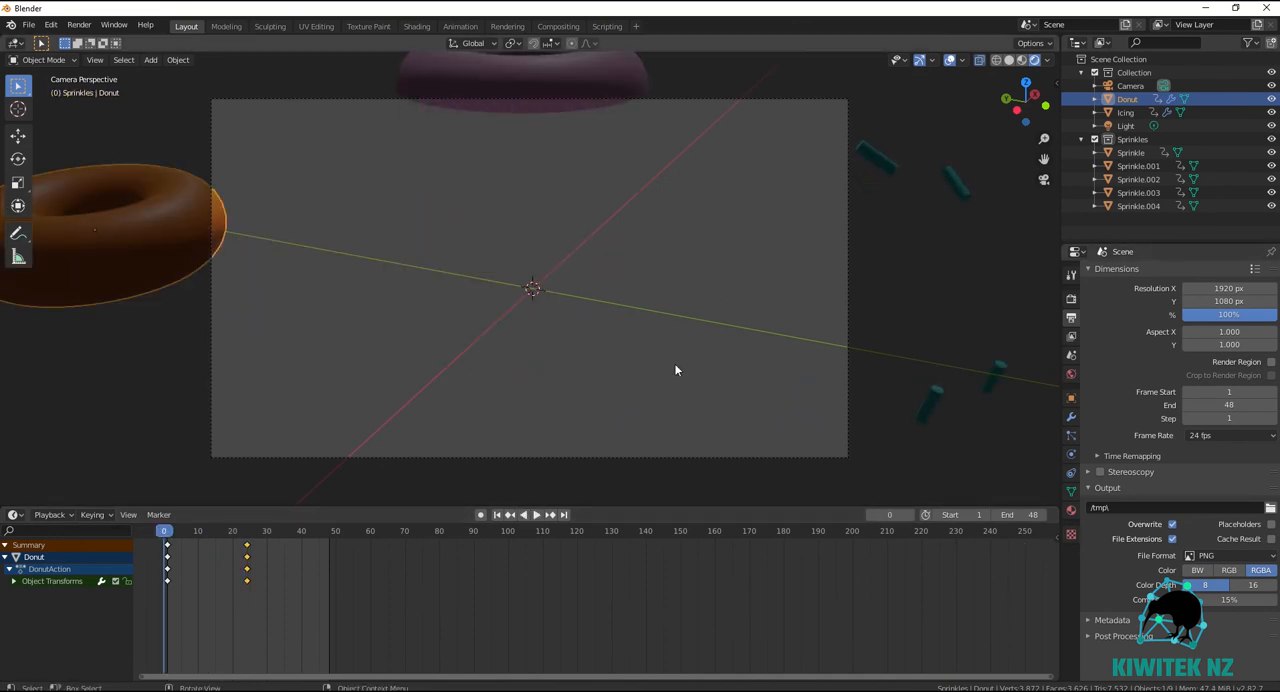
click(536, 515)
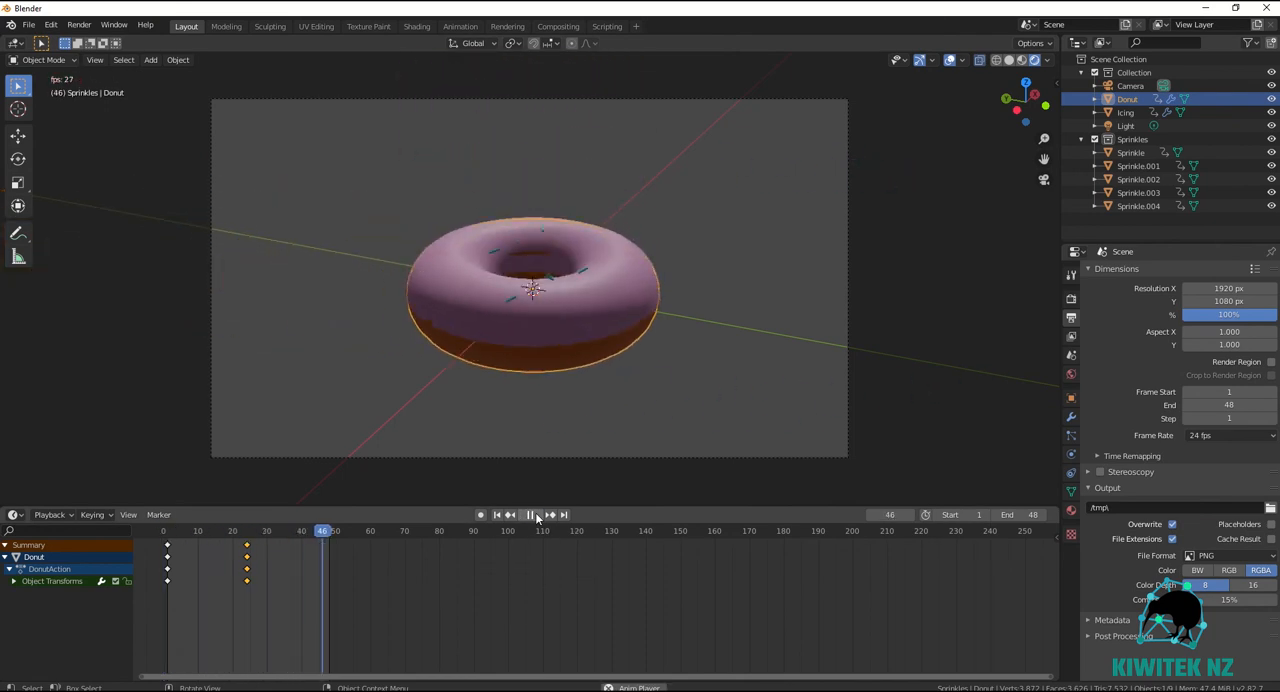